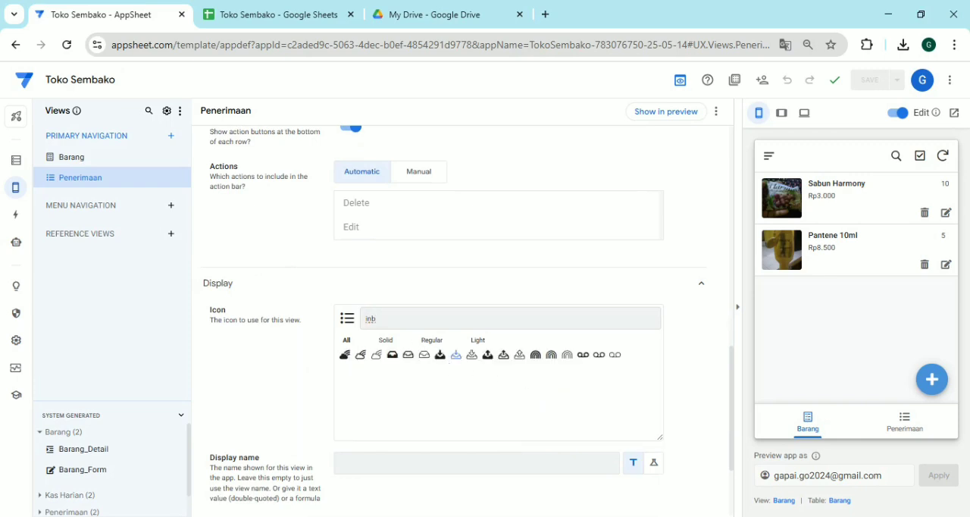
# Set the Penerimaan view's icon to the outlined inbox tray with a downward arrow
pyautogui.click(456, 356)
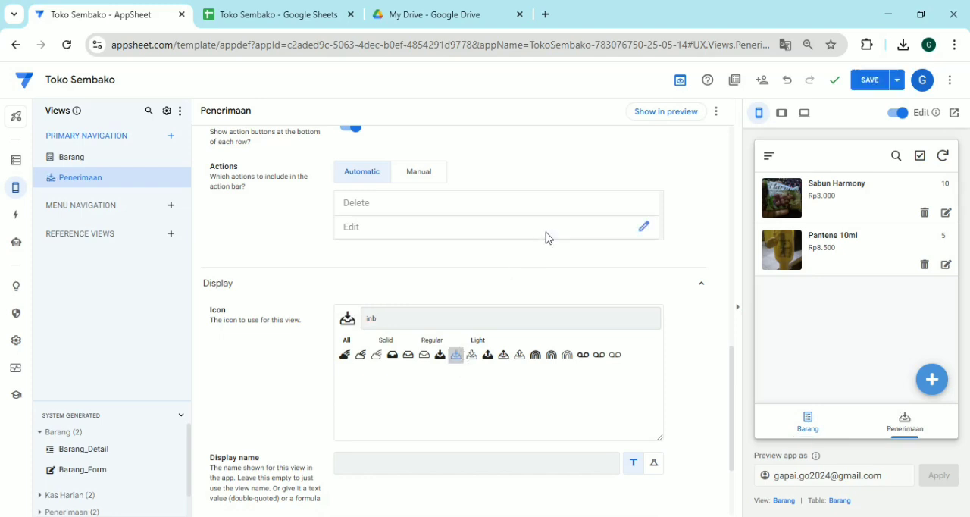
pyautogui.scroll(2, 690, 329)
pyautogui.scroll(3, 604, 316)
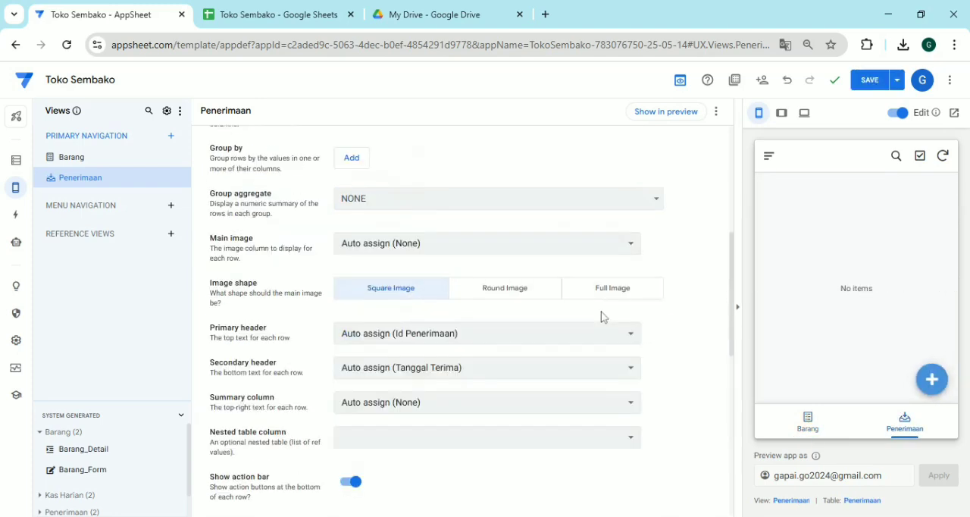
pyautogui.scroll(5, 485, 259)
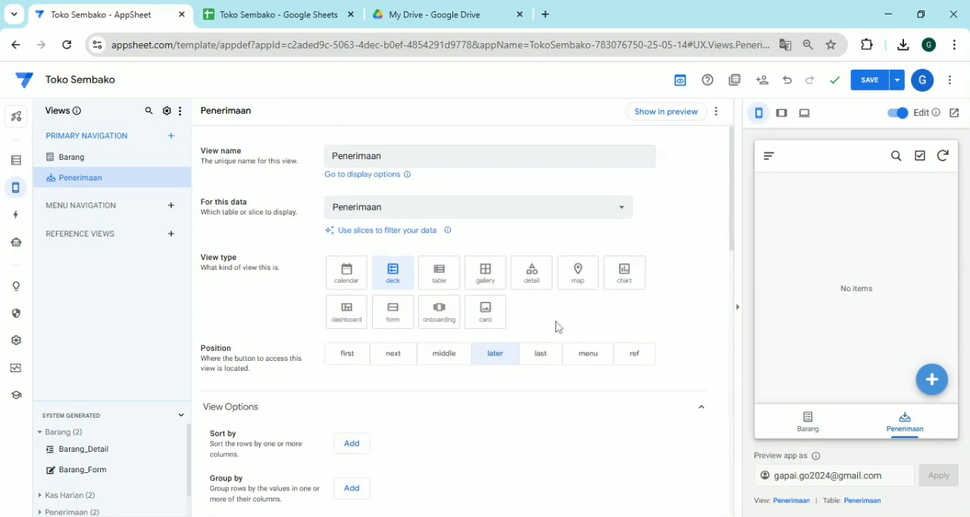
pyautogui.scroll(-3, 558, 328)
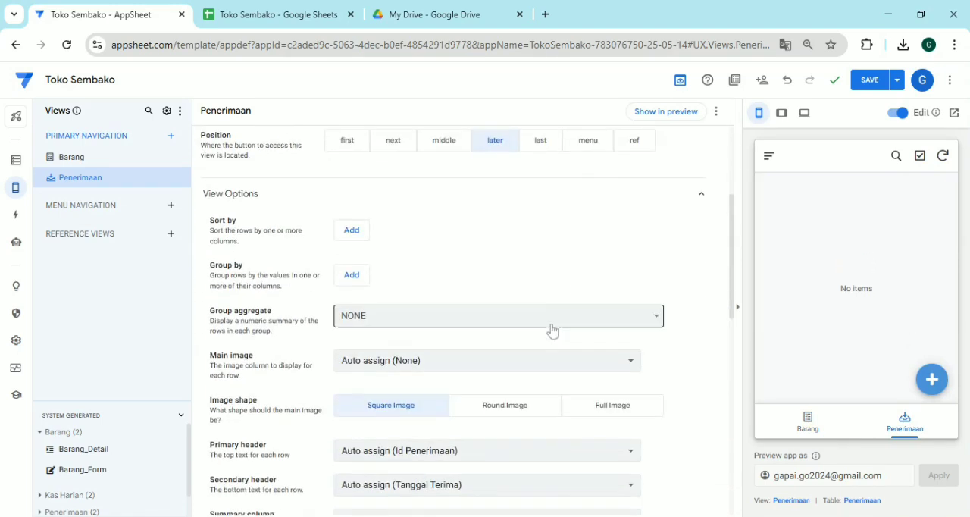
pyautogui.scroll(3, 554, 331)
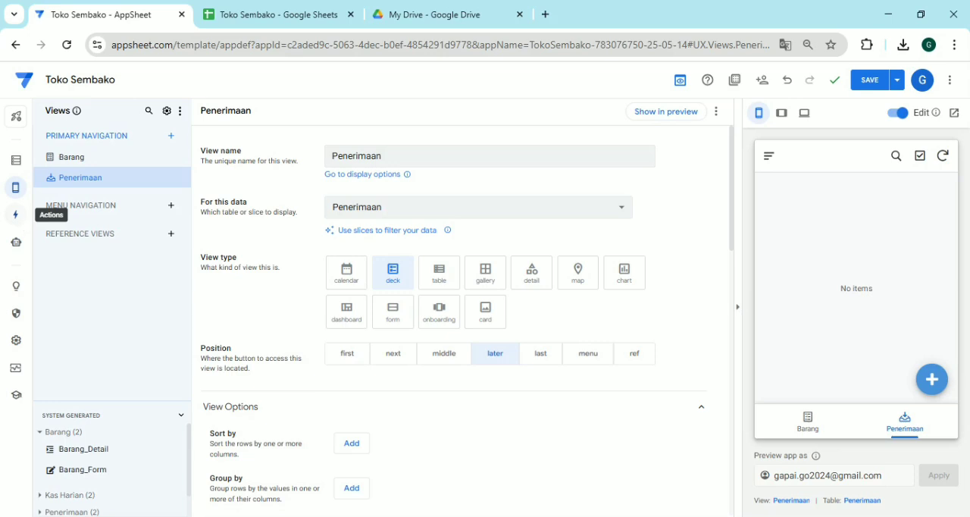
# Create a new automation bot for the Toko Sembako app
pyautogui.click(15, 214)
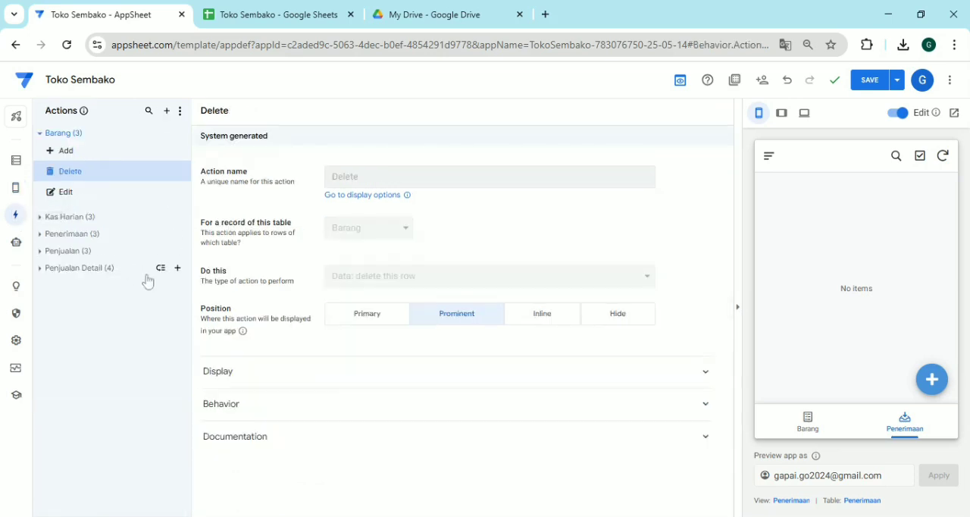
pyautogui.click(16, 243)
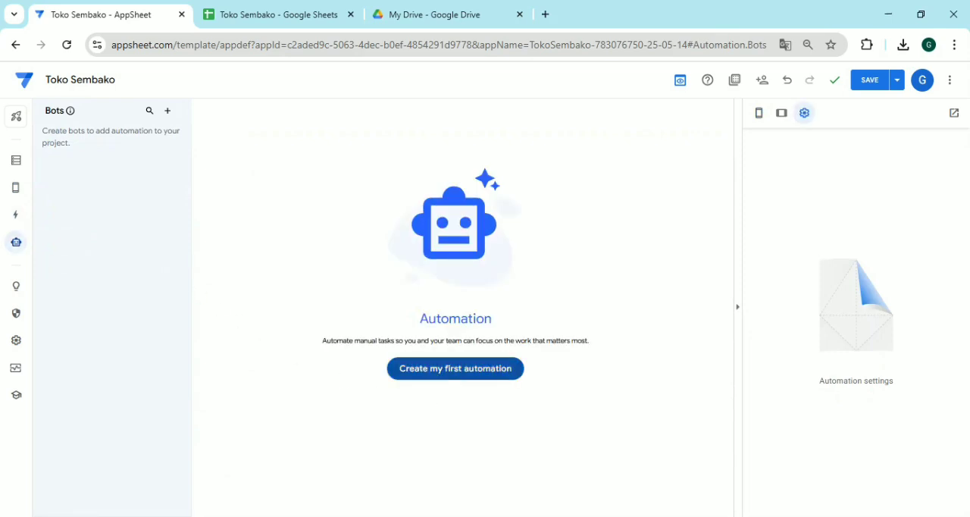
pyautogui.click(438, 376)
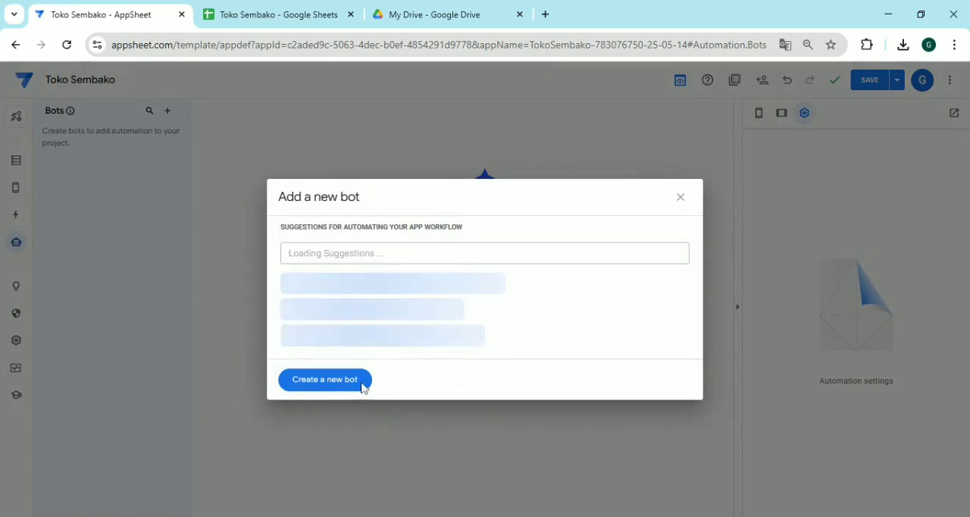
pyautogui.click(347, 381)
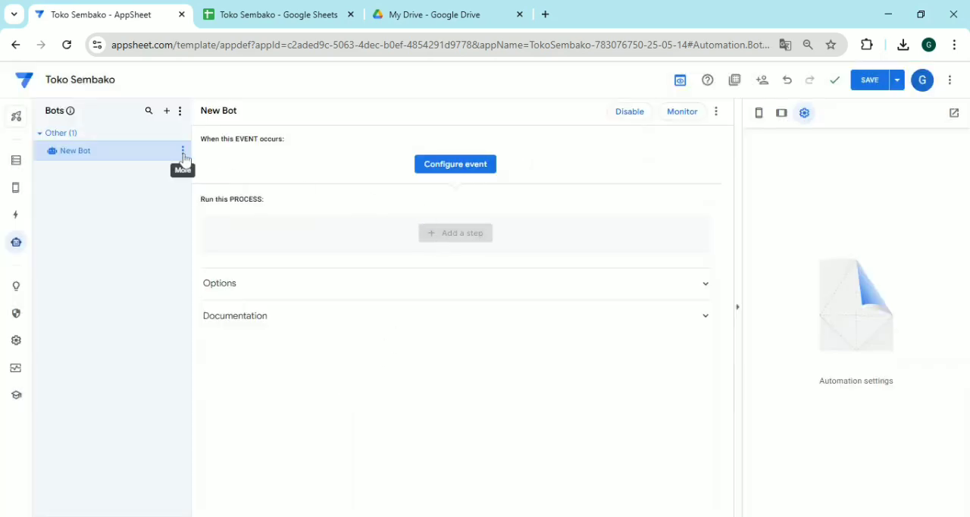
# Rename the new bot as Update Stock
pyautogui.click(183, 159)
pyautogui.click(221, 165)
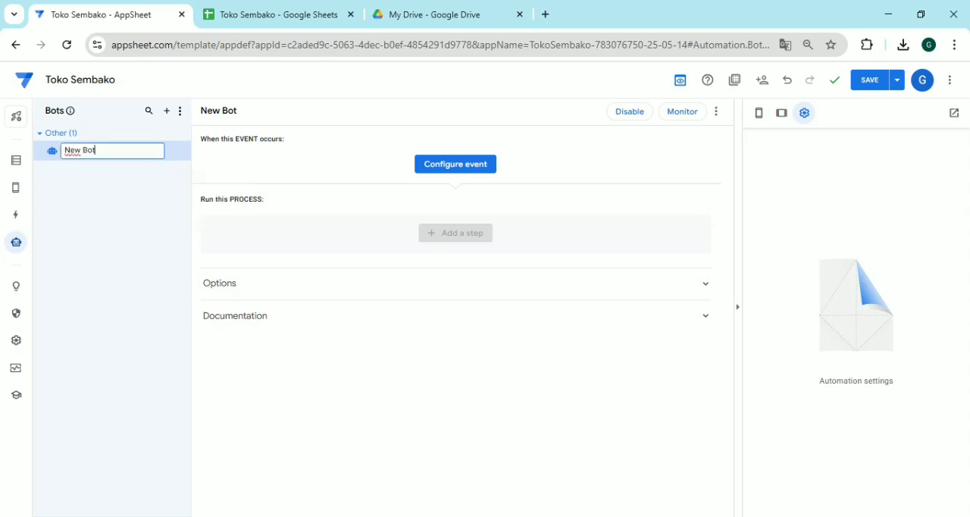
pyautogui.hotkey('ctrl', 'shift', 'Left')
pyautogui.hotkey('ctrl', 'shift', 'Left')
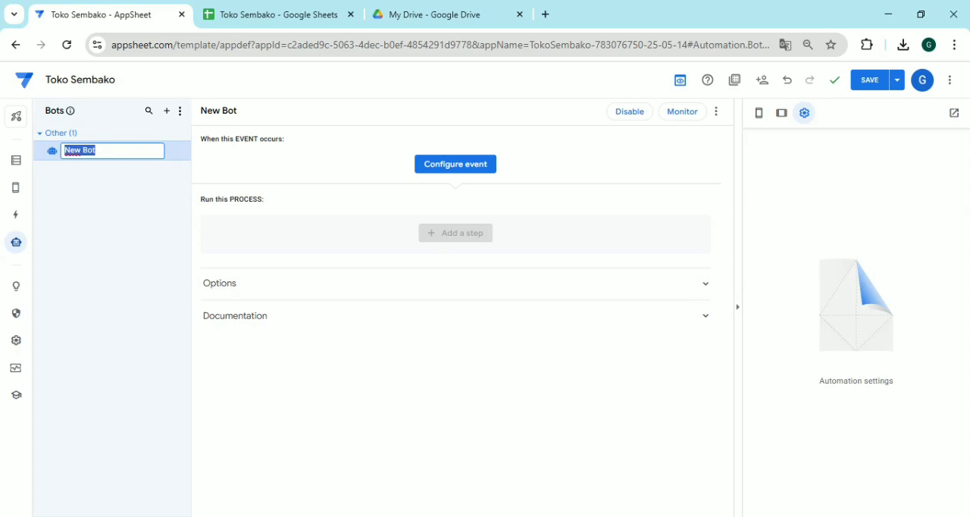
pyautogui.write('Update Stock')
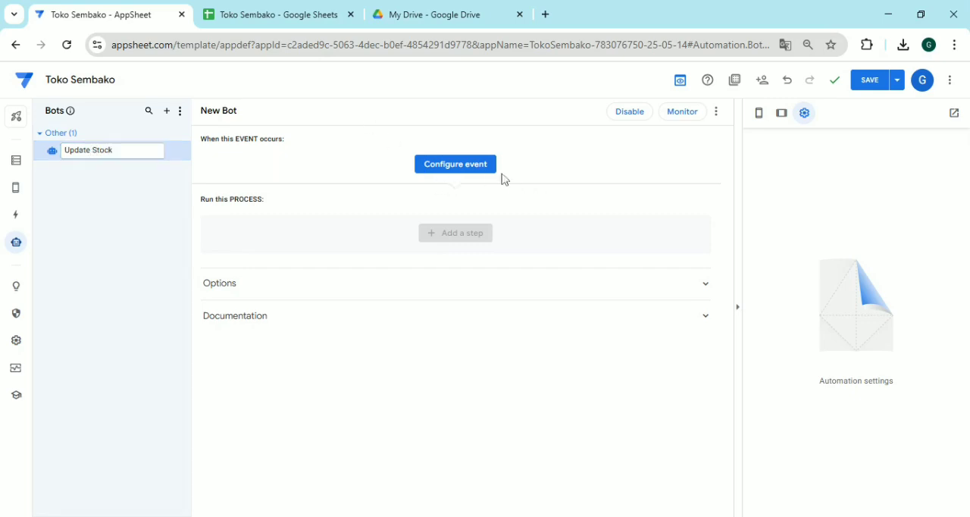
# Create a new event for the bot named Tambah Penerimaan that triggers only on Adds
pyautogui.click(476, 170)
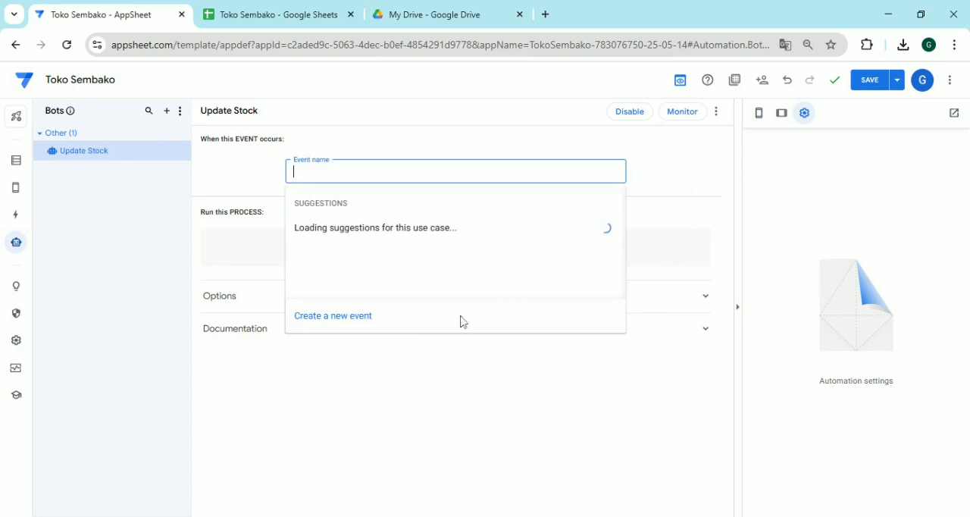
pyautogui.click(357, 324)
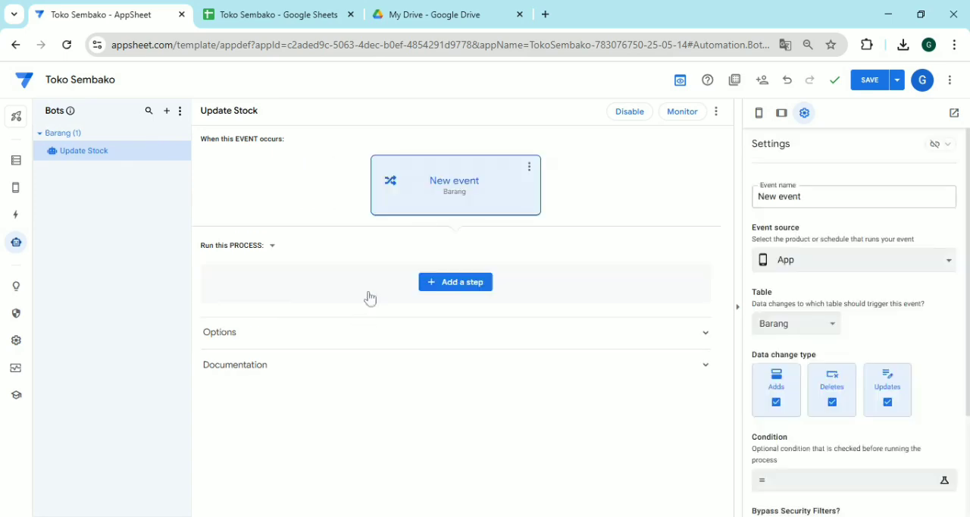
pyautogui.tripleClick(822, 195)
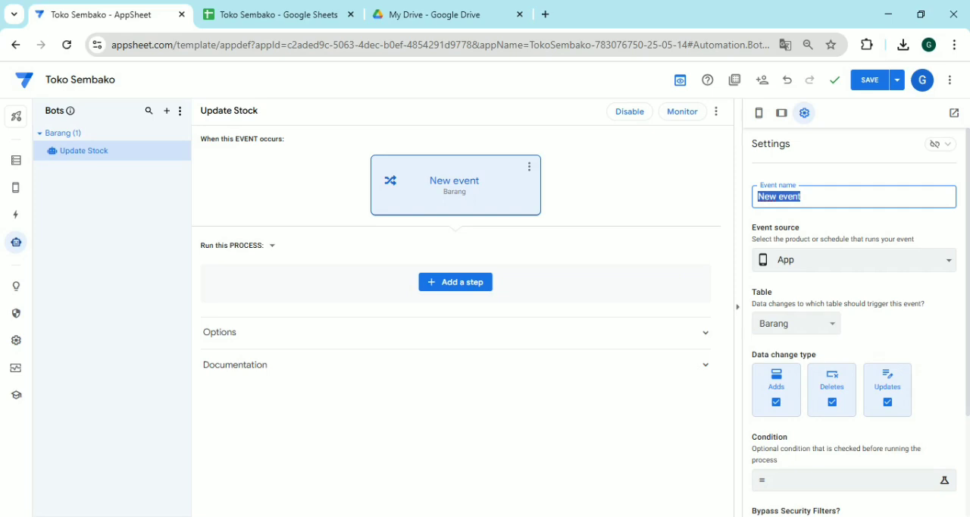
pyautogui.write('Tambah Penerimaan')
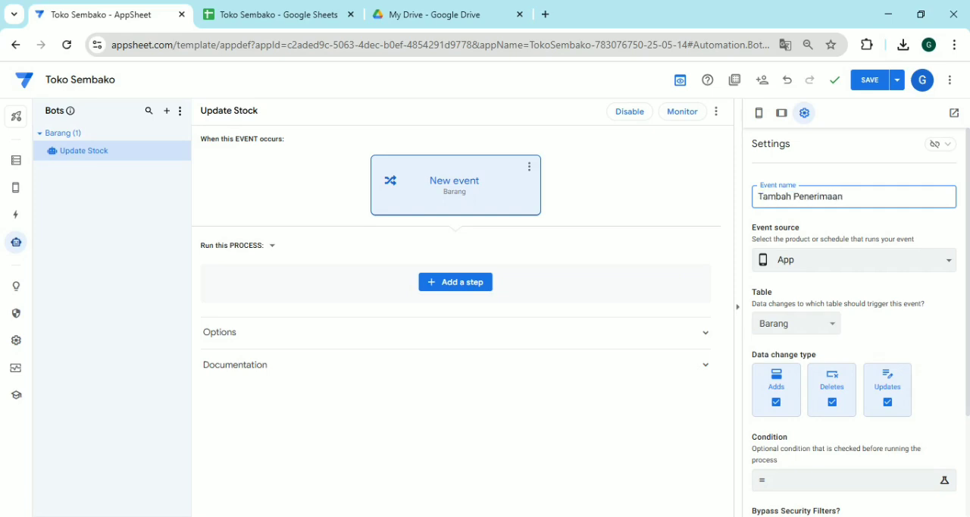
pyautogui.click(847, 384)
pyautogui.click(878, 390)
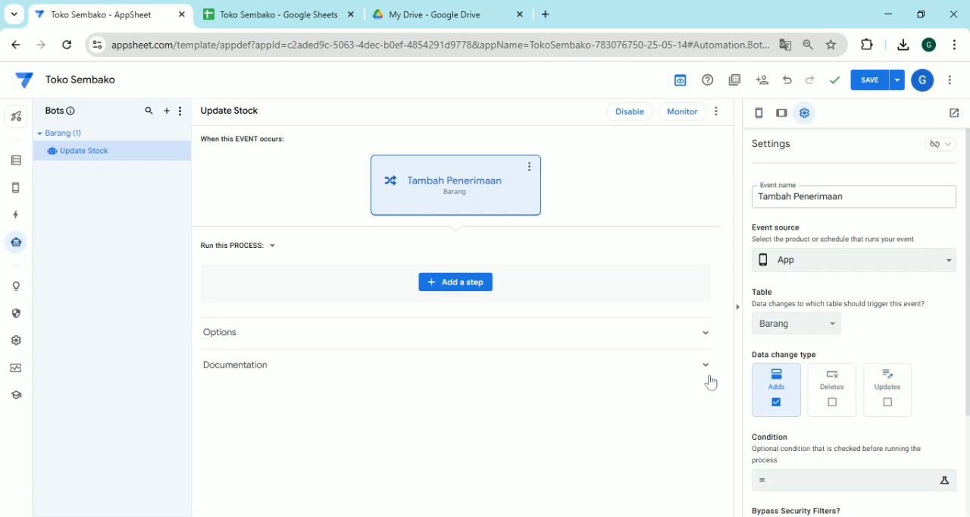
# Add a new step to the bot's process and set it to run a data action
pyautogui.click(461, 289)
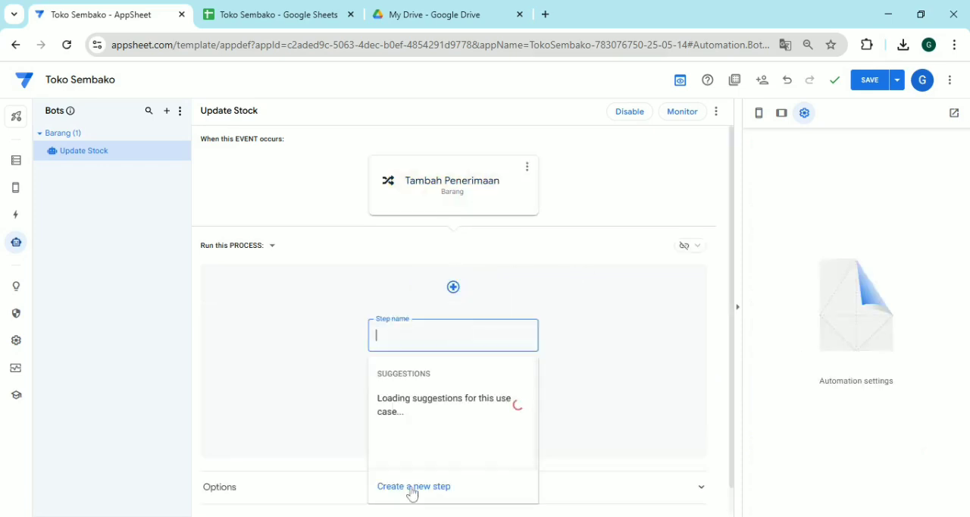
pyautogui.click(413, 486)
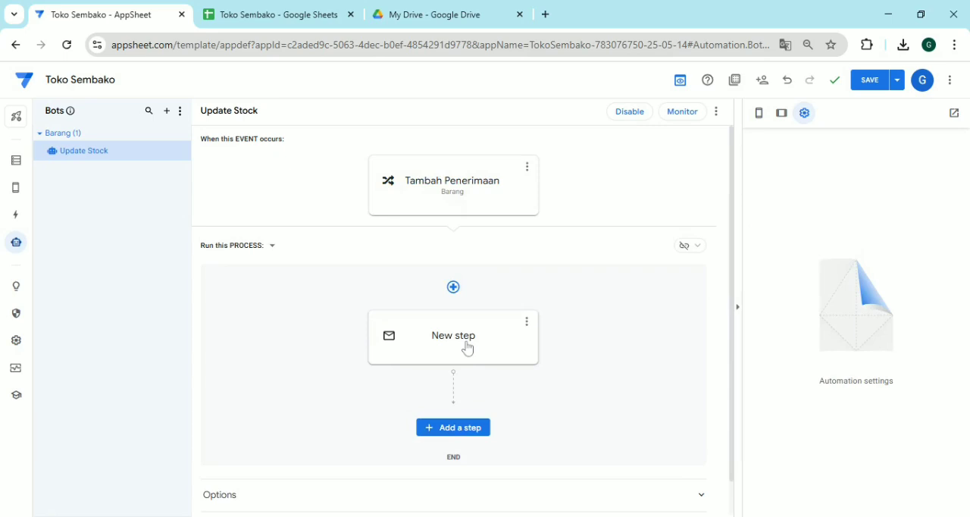
pyautogui.click(467, 348)
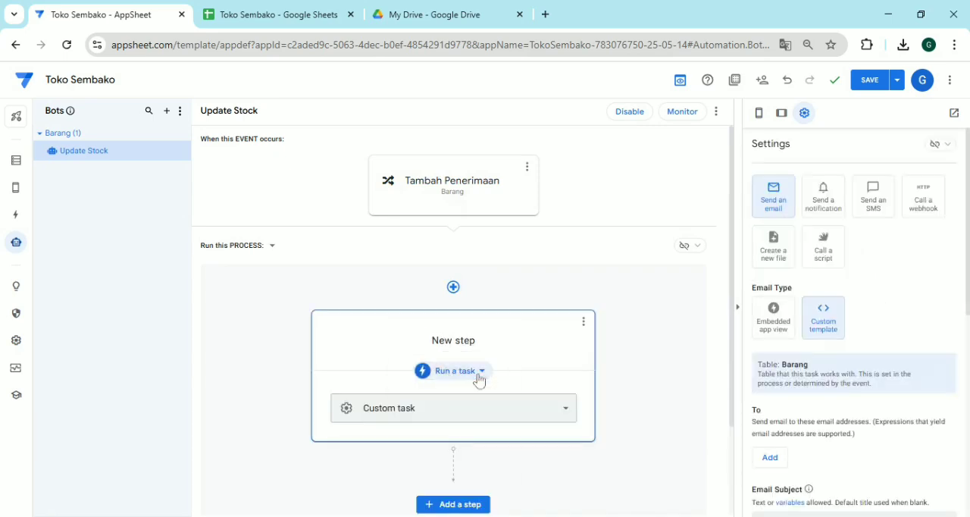
pyautogui.click(479, 373)
pyautogui.click(475, 403)
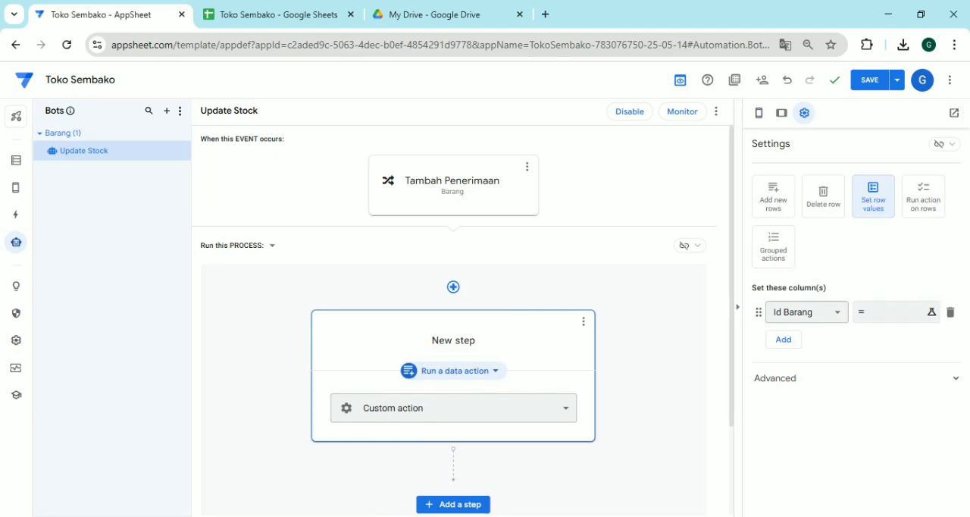
# Set the Tambah Penerimaan event's table to Penerimaan
pyautogui.click(451, 206)
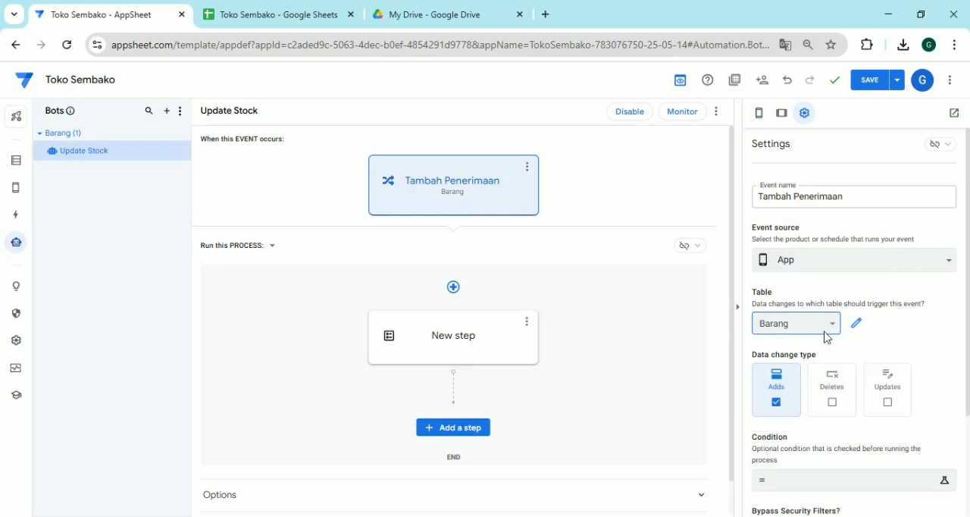
pyautogui.click(818, 392)
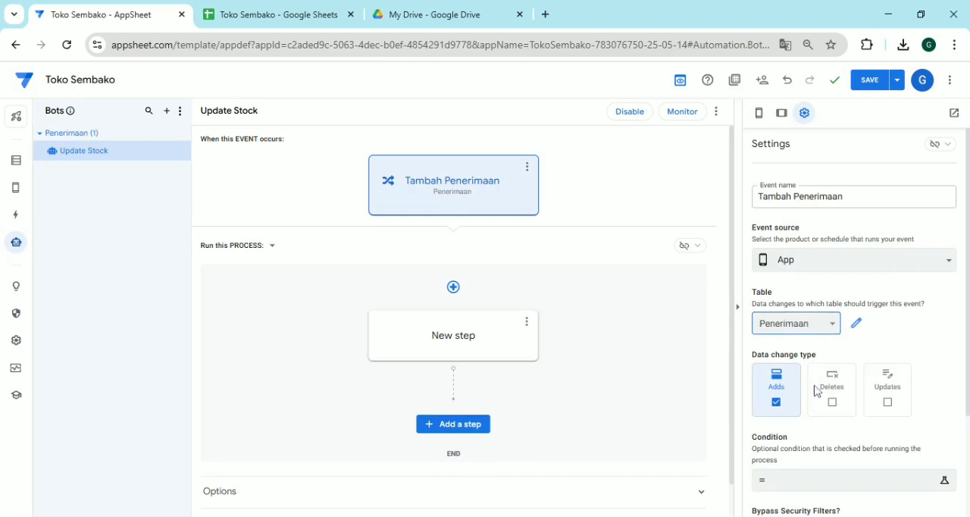
# Delete the existing step from the Update Stock bot's process
pyautogui.click(501, 341)
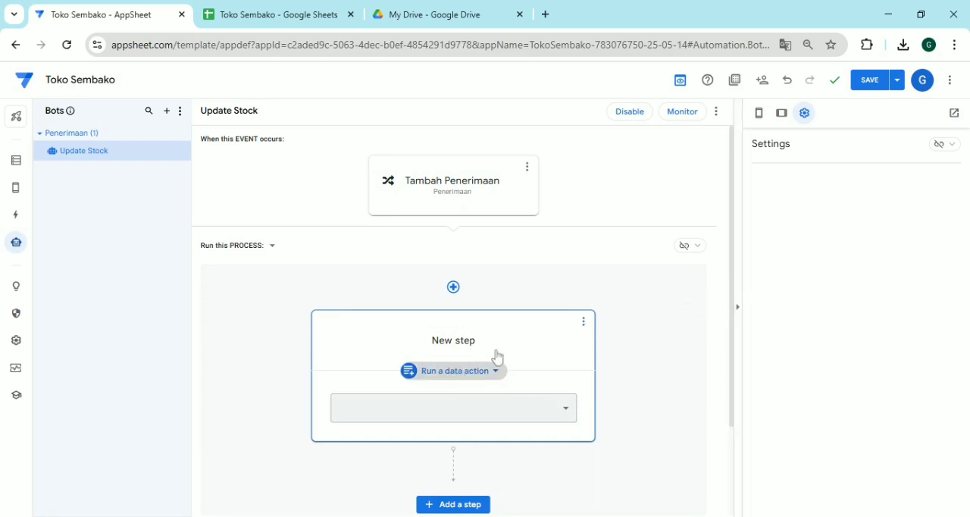
pyautogui.click(646, 392)
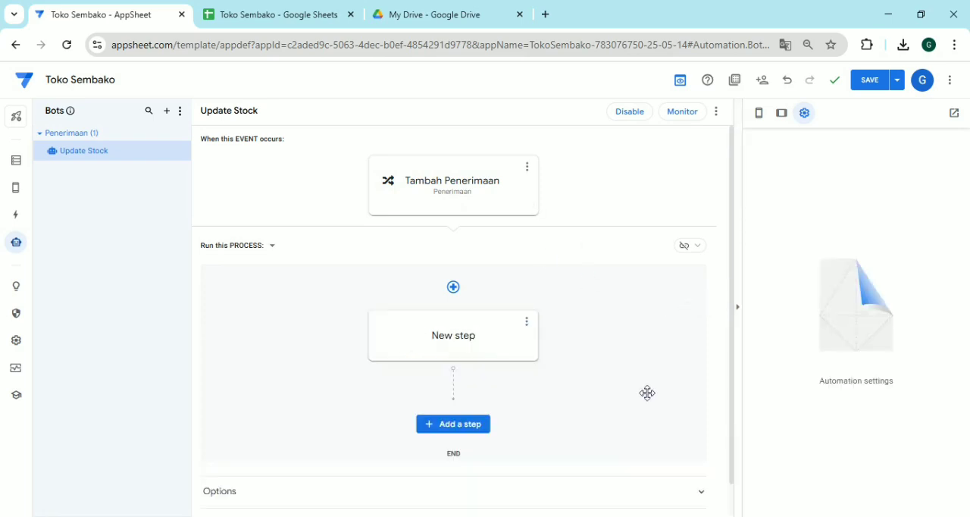
pyautogui.click(506, 355)
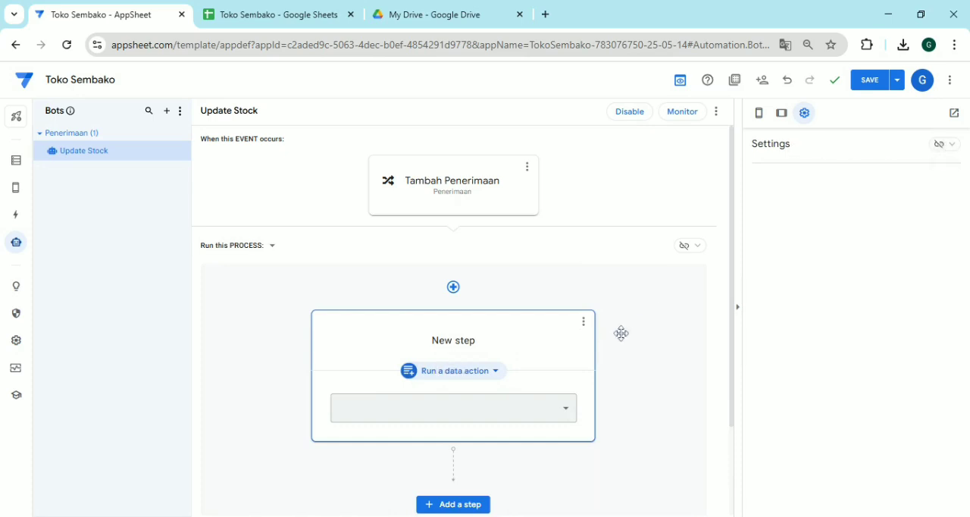
pyautogui.click(584, 323)
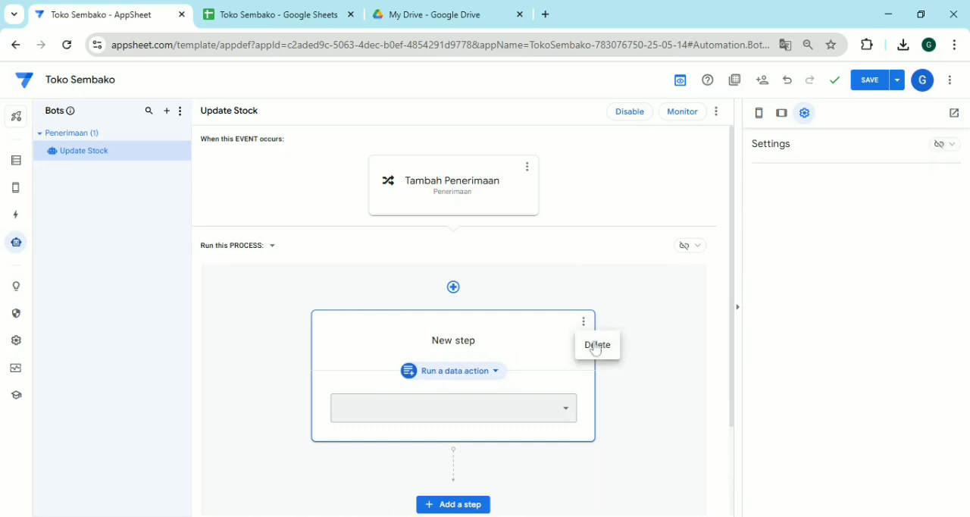
pyautogui.click(595, 346)
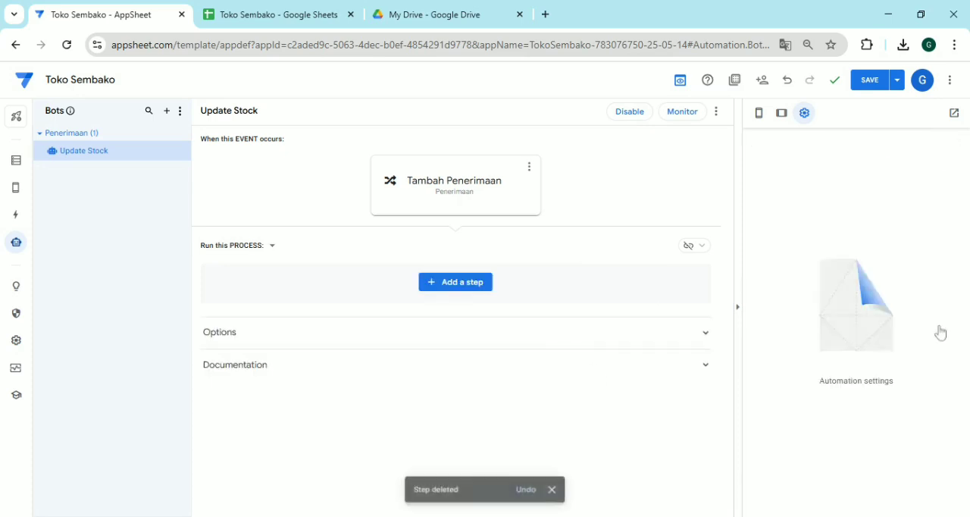
# Create a fresh process step after the Tambah Penerimaan event and set its type to Run a data action
pyautogui.click(457, 285)
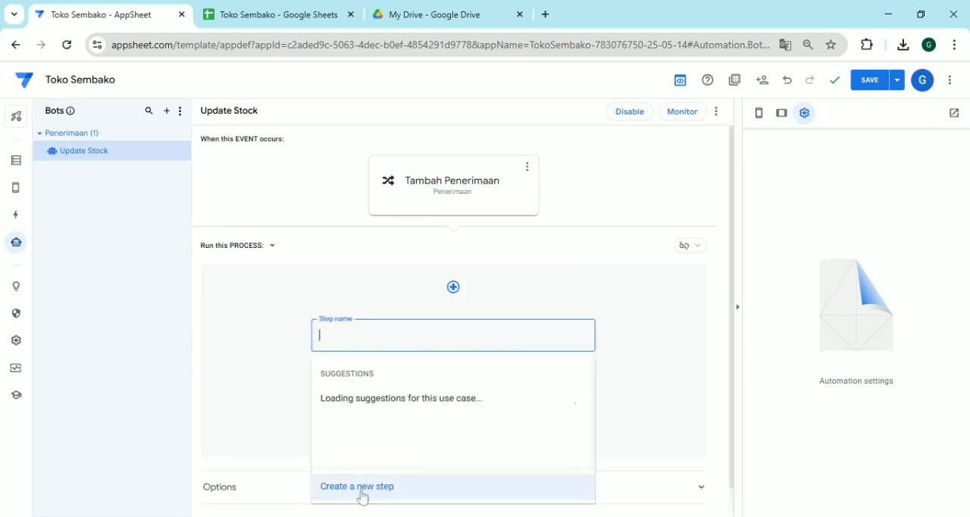
pyautogui.click(517, 495)
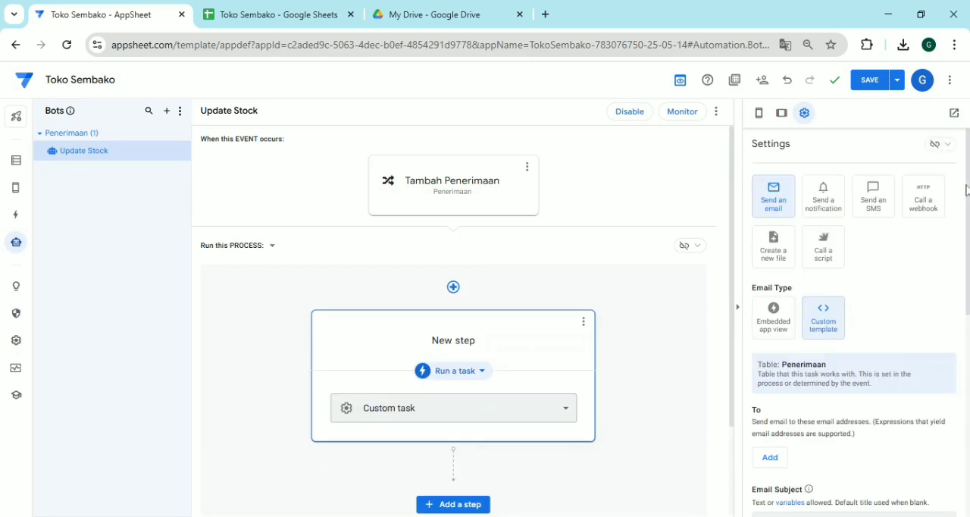
pyautogui.click(460, 379)
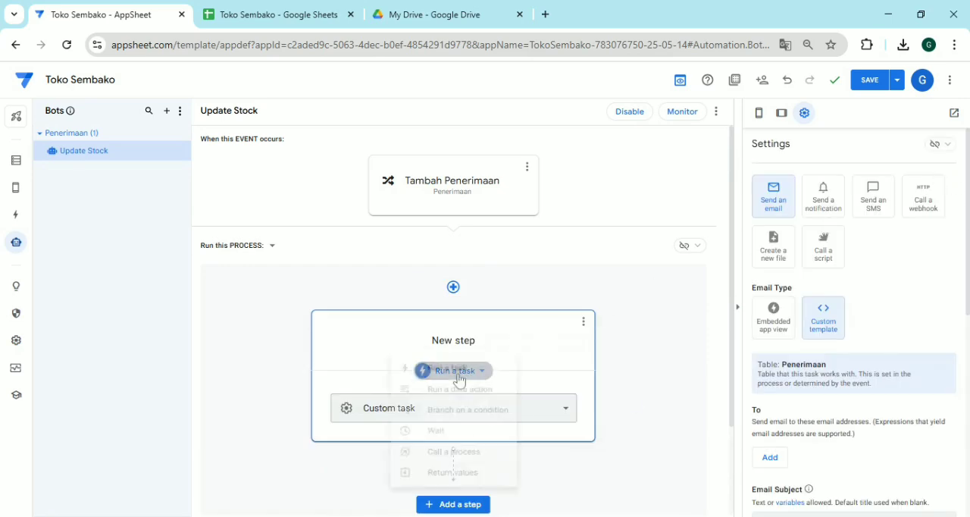
pyautogui.click(463, 392)
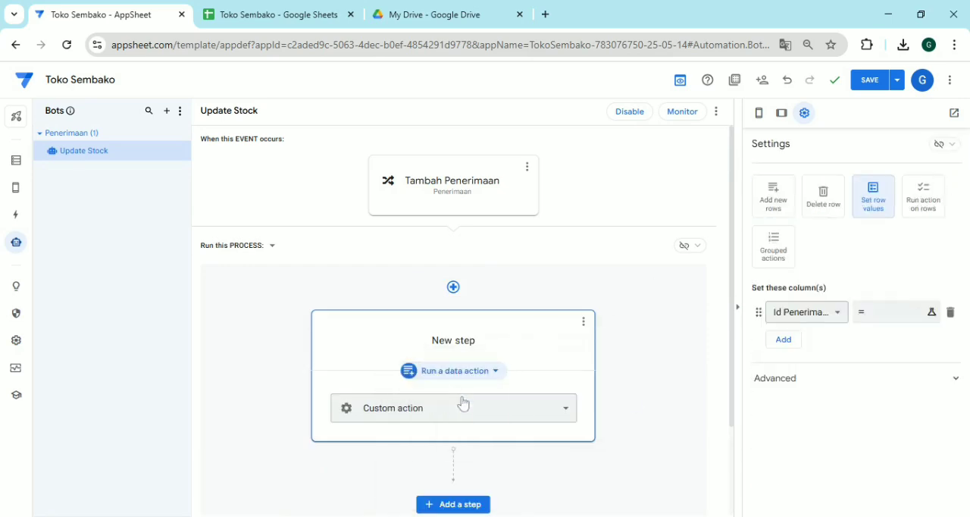
# Configure the step's data action as Run action on rows with Barang as the referenced table
pyautogui.click(926, 213)
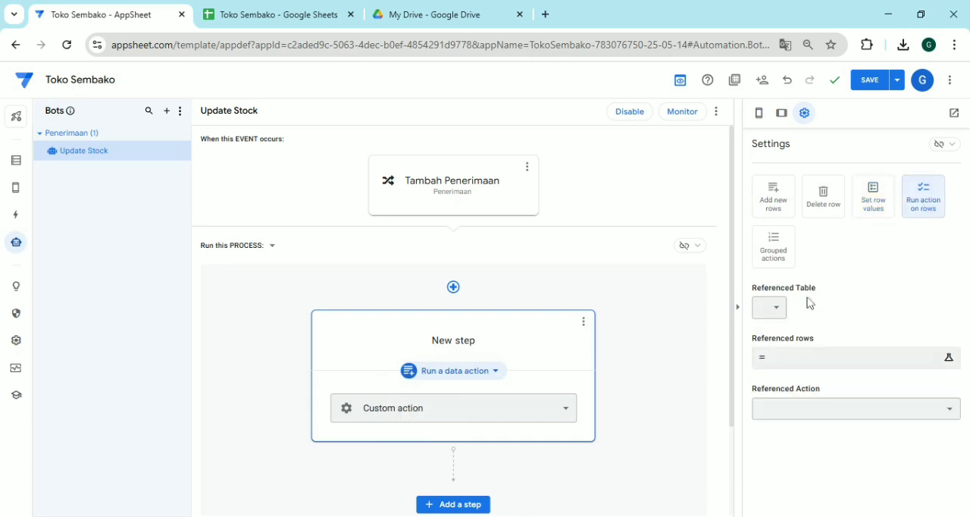
pyautogui.click(771, 308)
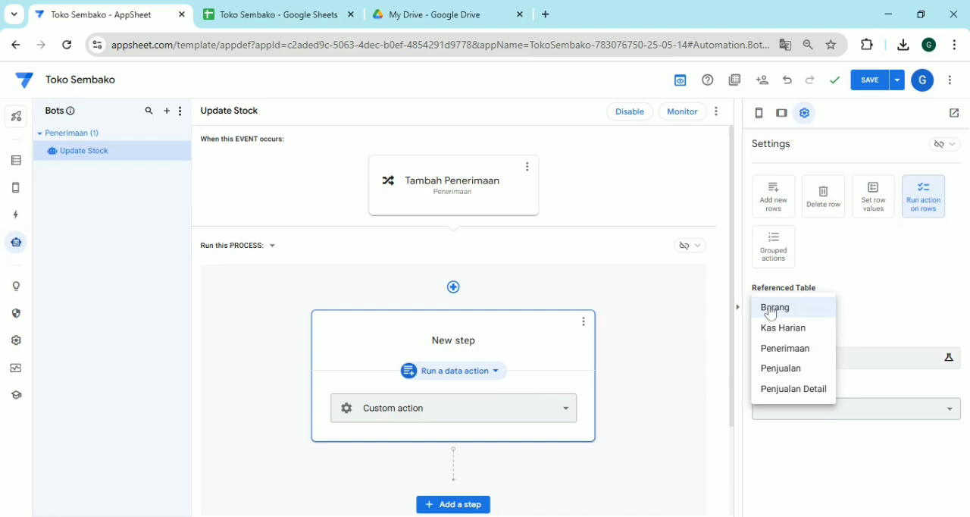
pyautogui.click(771, 310)
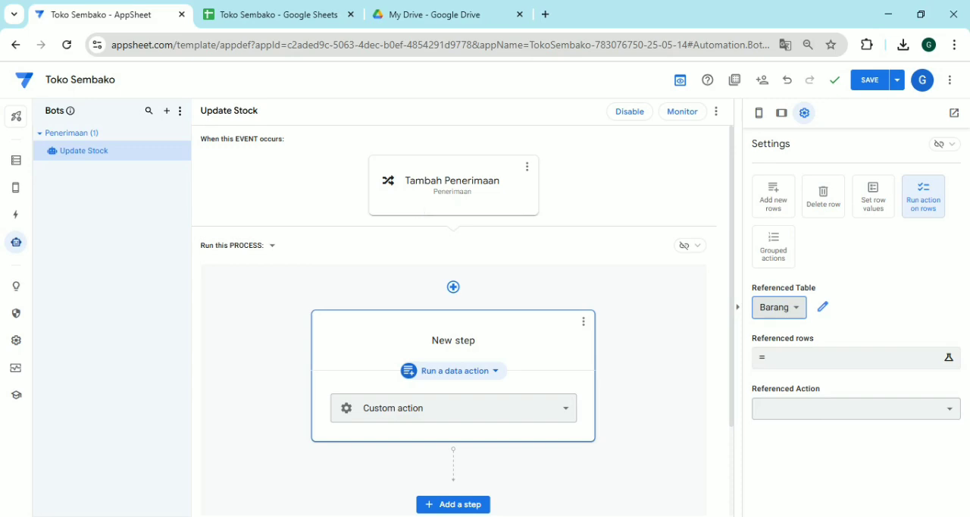
# Switch to the Toko Sembako file in Google Sheets and add a Proses column header in E1 of the Penerimaan sheet
pyautogui.click(418, 210)
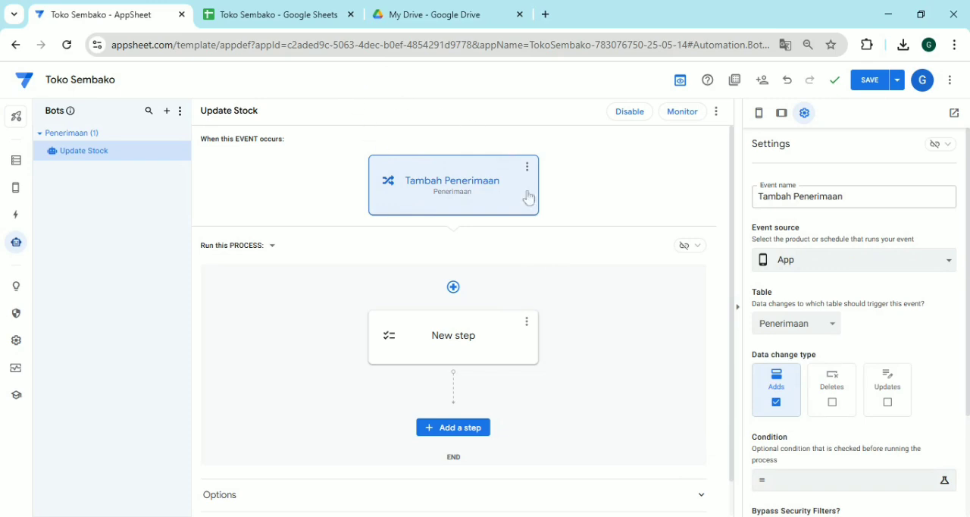
pyautogui.click(301, 19)
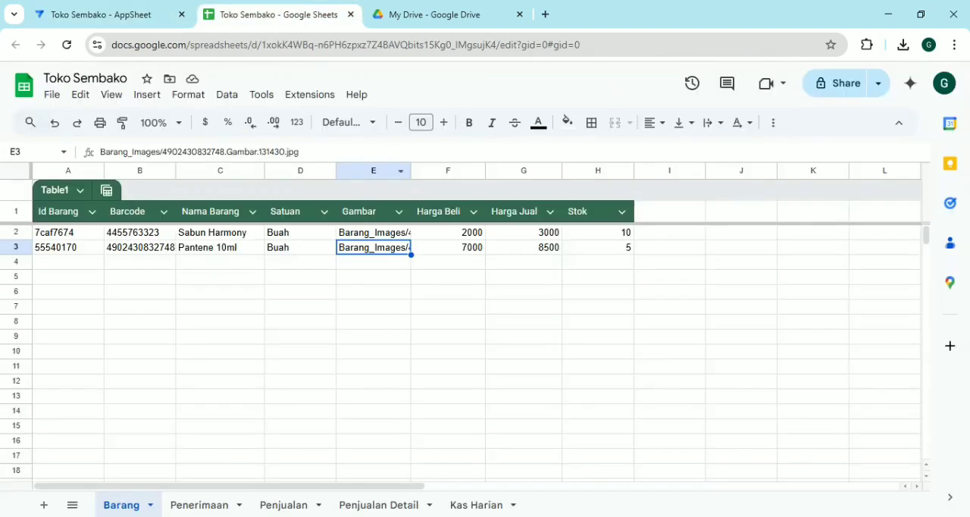
pyautogui.click(198, 505)
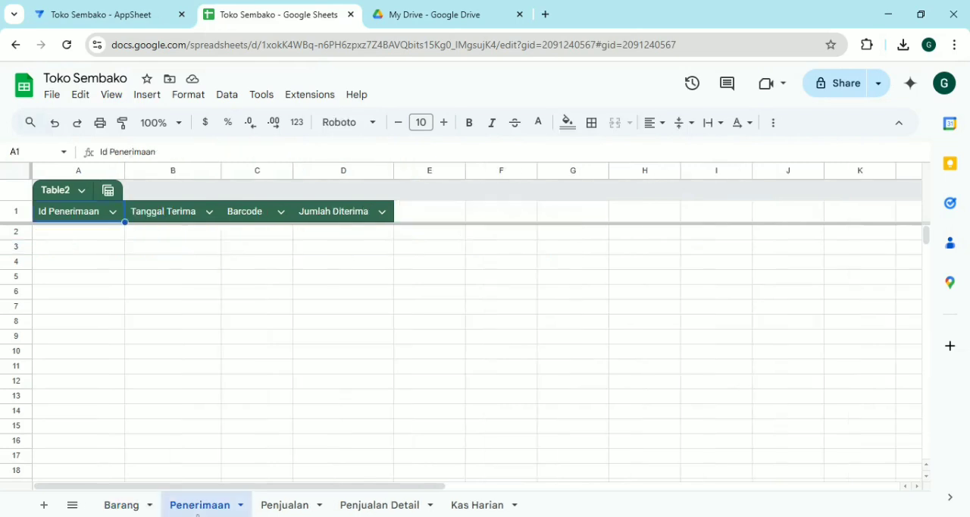
pyautogui.click(444, 217)
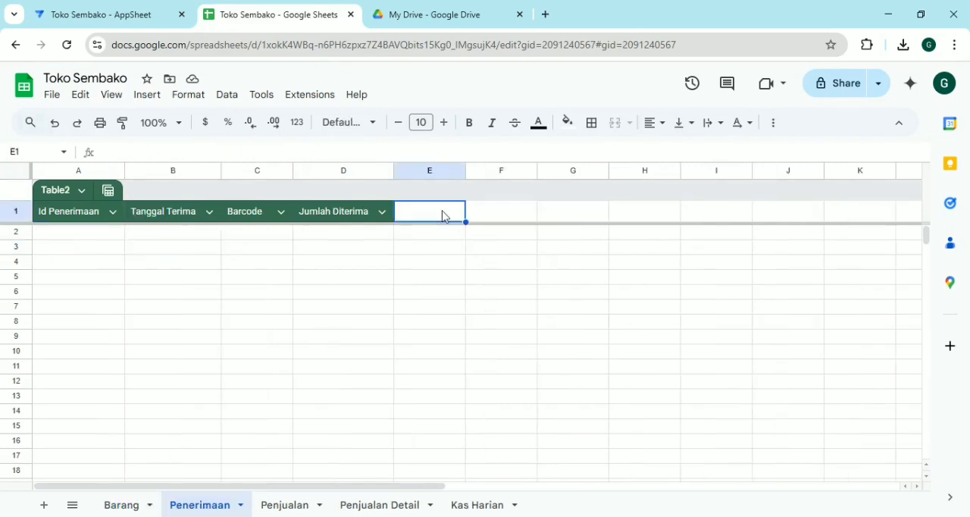
pyautogui.write('Proses')
pyautogui.press('Return')
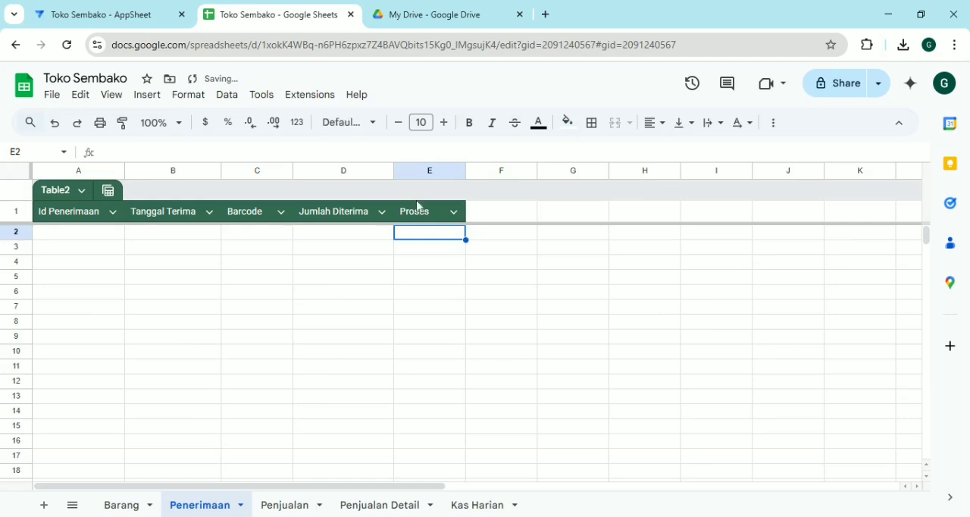
# Switch back to AppSheet and regenerate the schema of the Penerimaan data table
pyautogui.click(70, 12)
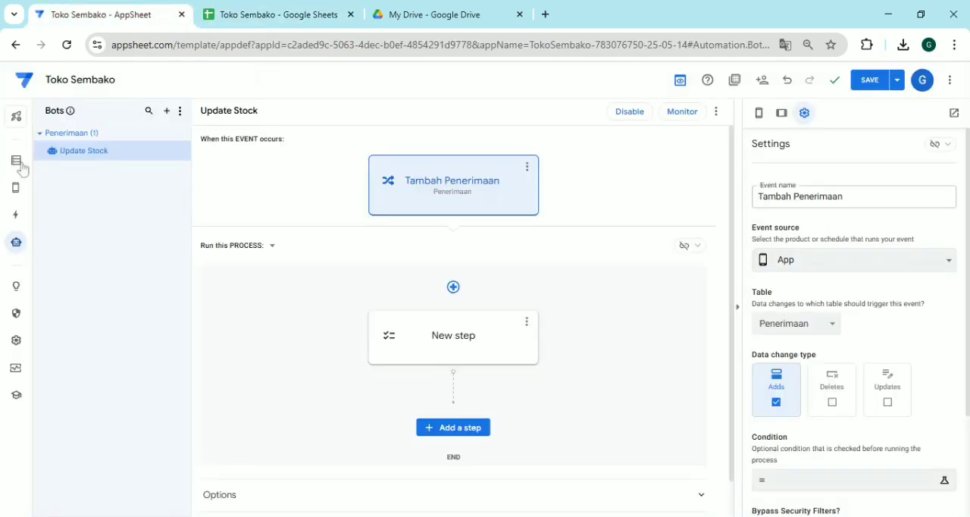
pyautogui.click(15, 170)
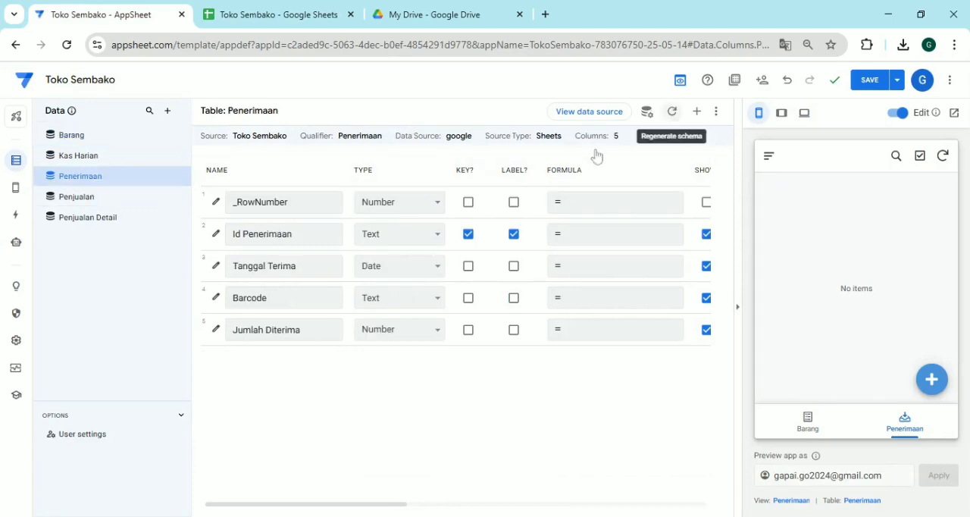
pyautogui.click(671, 111)
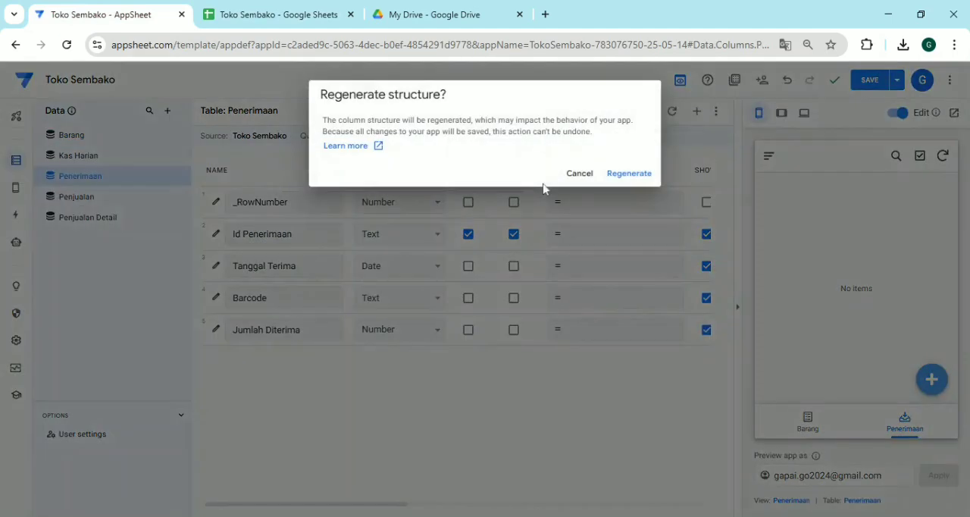
pyautogui.click(628, 174)
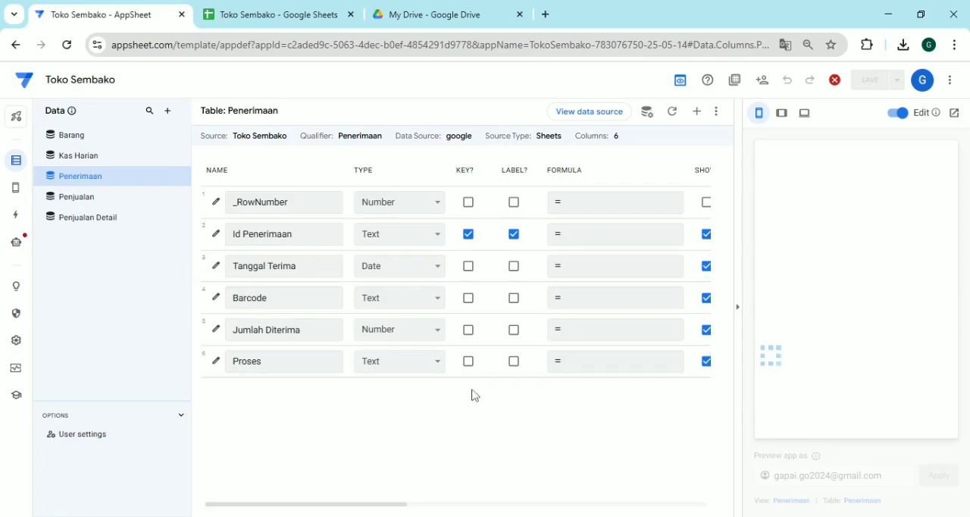
# In the Update Stock bot's new step, start the referenced rows expression with SELECT(Barang[Id Barang], as its first argument
pyautogui.click(18, 245)
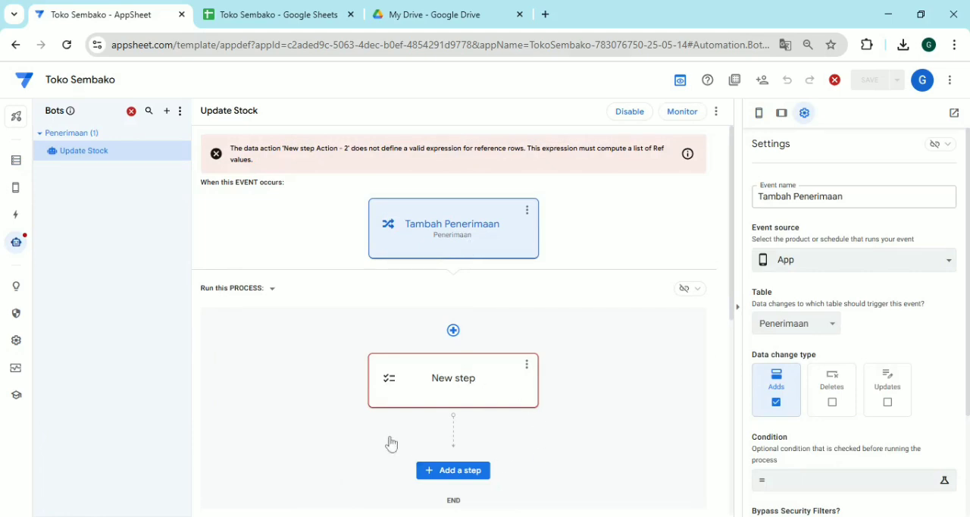
pyautogui.scroll(-1, 797, 383)
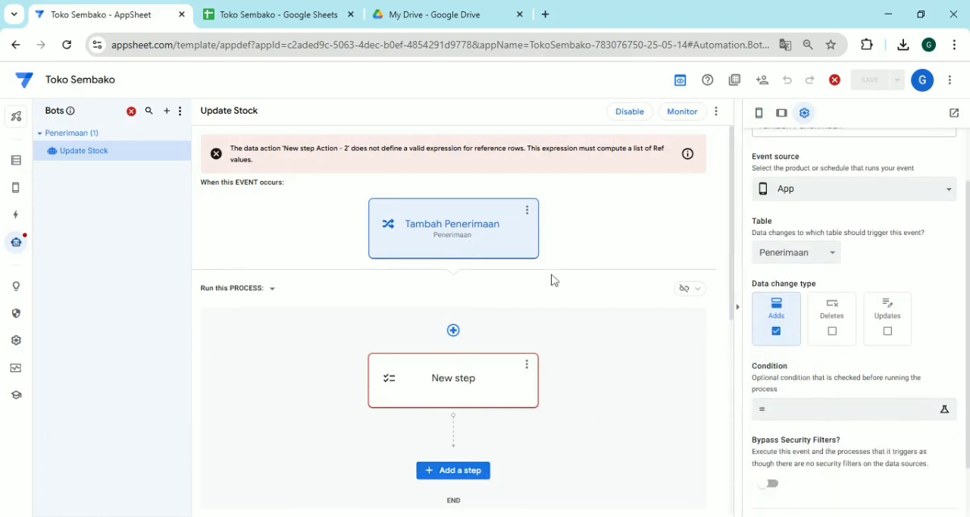
pyautogui.click(475, 394)
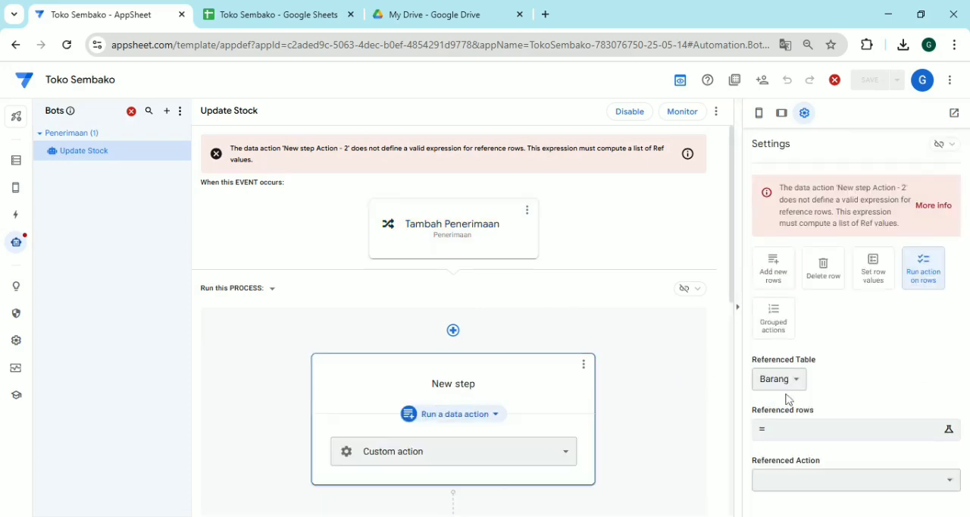
pyautogui.click(797, 432)
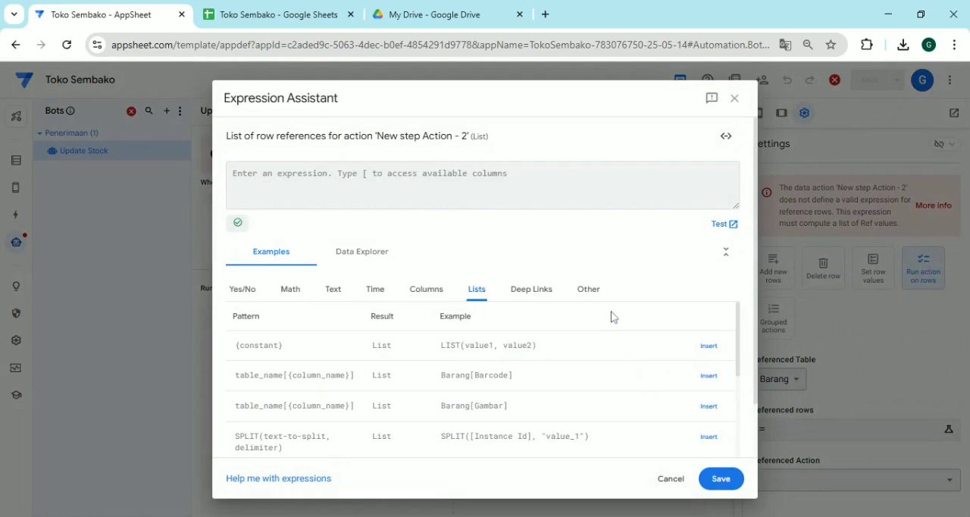
pyautogui.write('s')
pyautogui.press('Return')
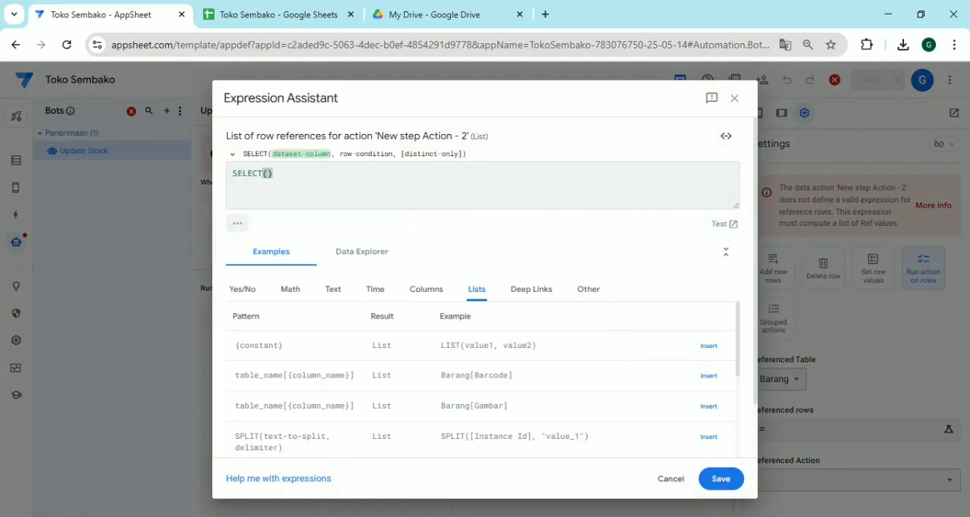
pyautogui.write('B')
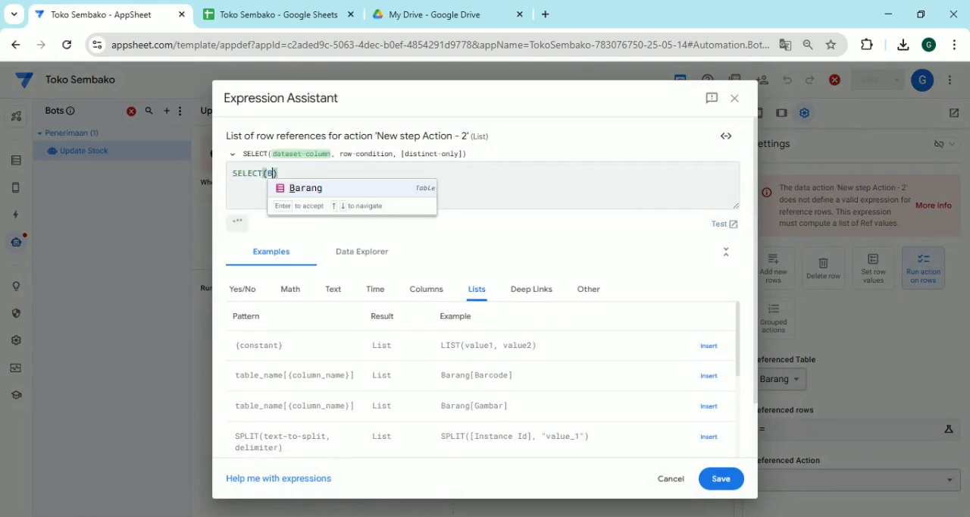
pyautogui.press('Return')
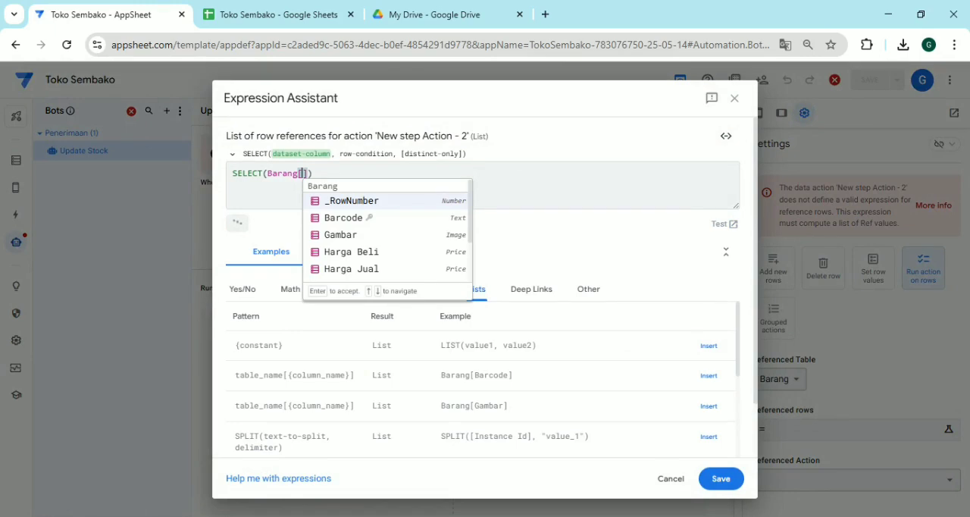
pyautogui.press('Down')
pyautogui.write('I')
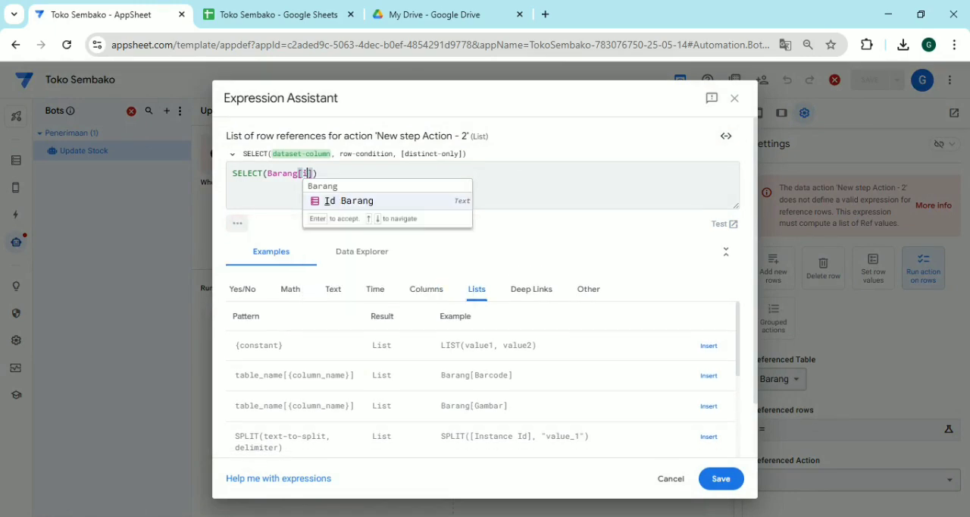
pyautogui.press('Return')
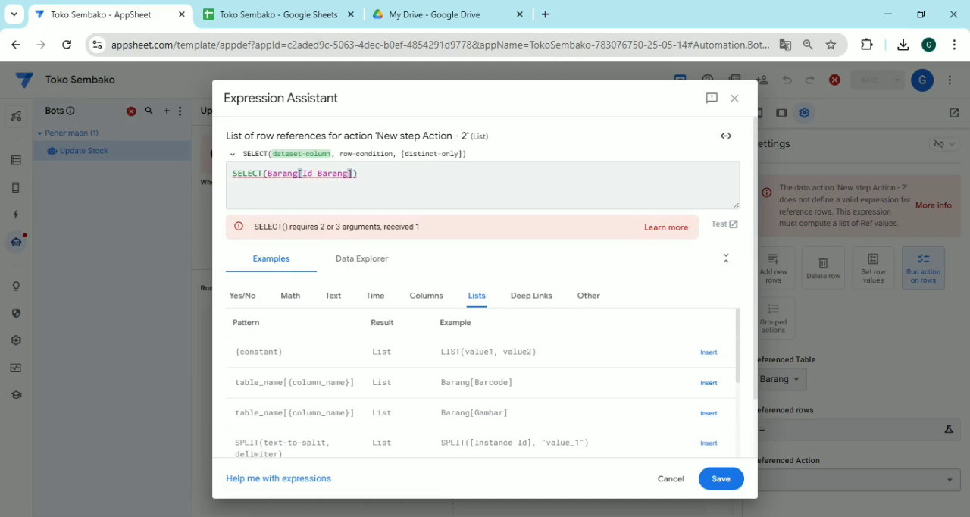
pyautogui.write(',')
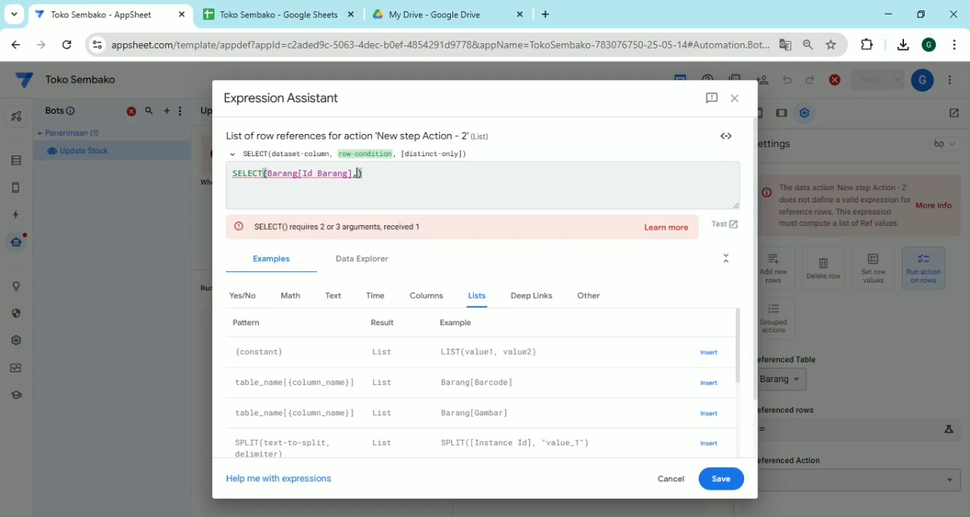
# Add the row condition [Barcode]=ANY(SELECT(Penerimaan[Barcode])) to the referenced rows expression
pyautogui.write('[')
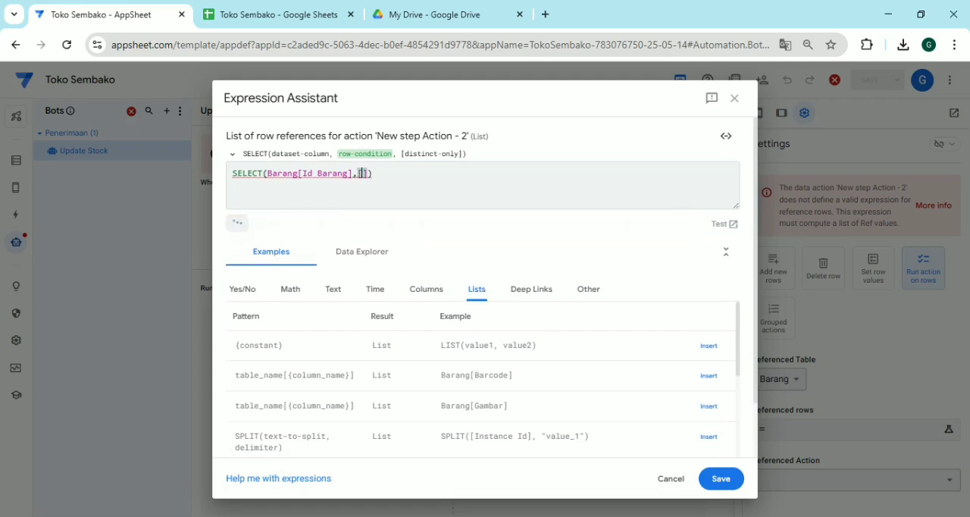
pyautogui.write('B')
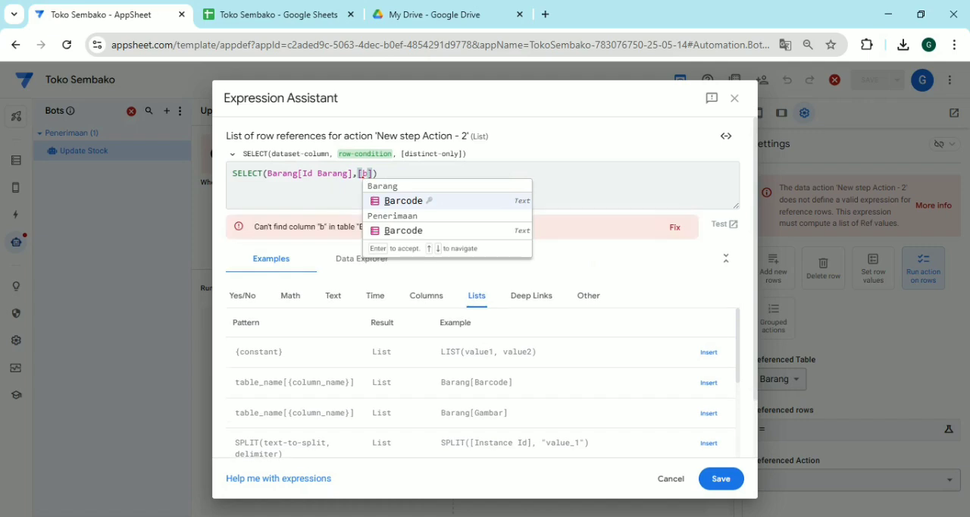
pyautogui.press('Return')
pyautogui.write('=')
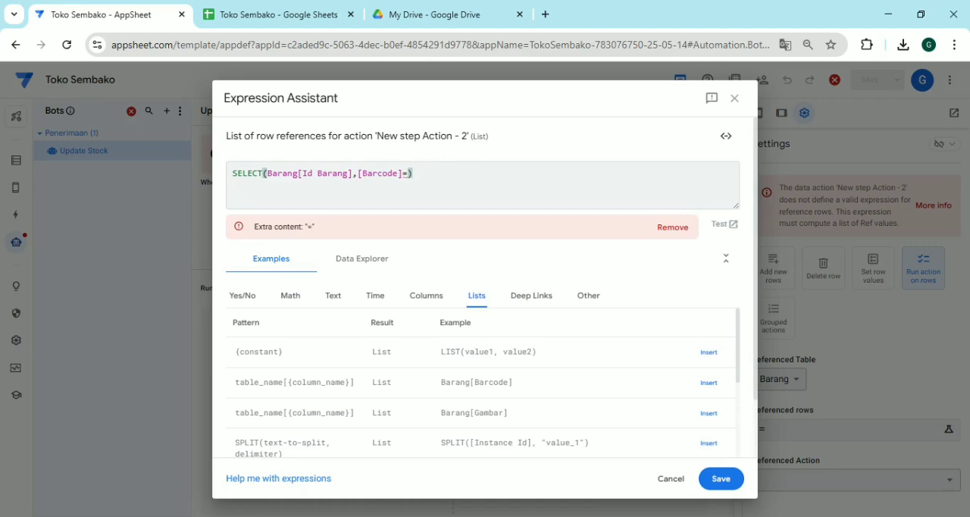
pyautogui.write('an')
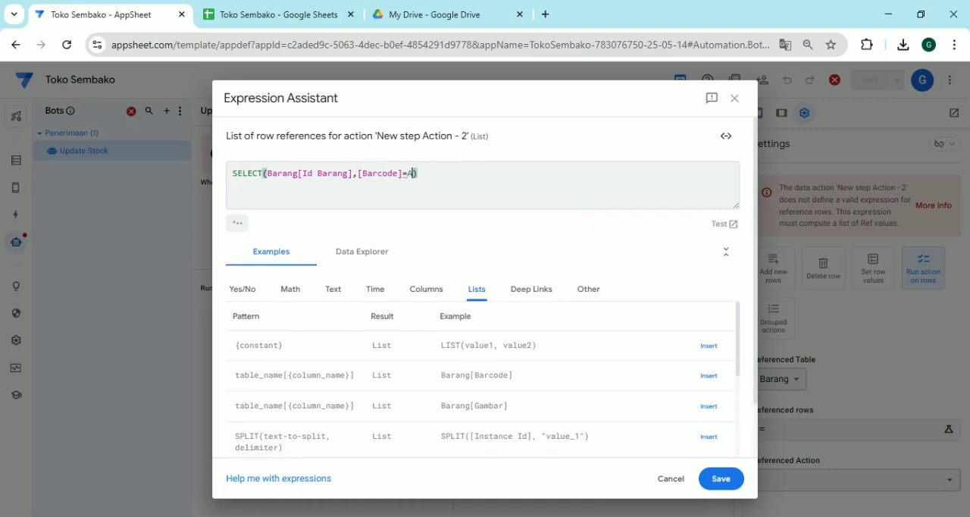
pyautogui.press('Return')
pyautogui.write('sel')
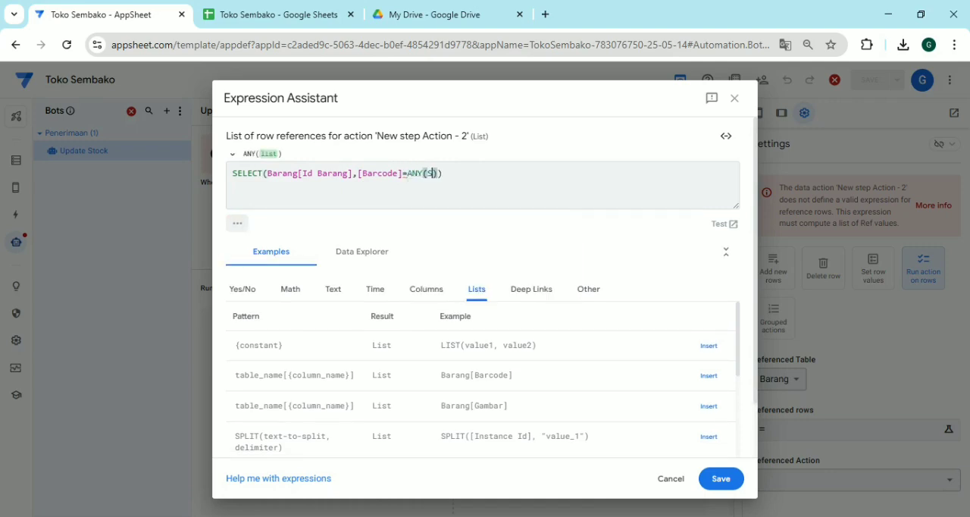
pyautogui.press('Return')
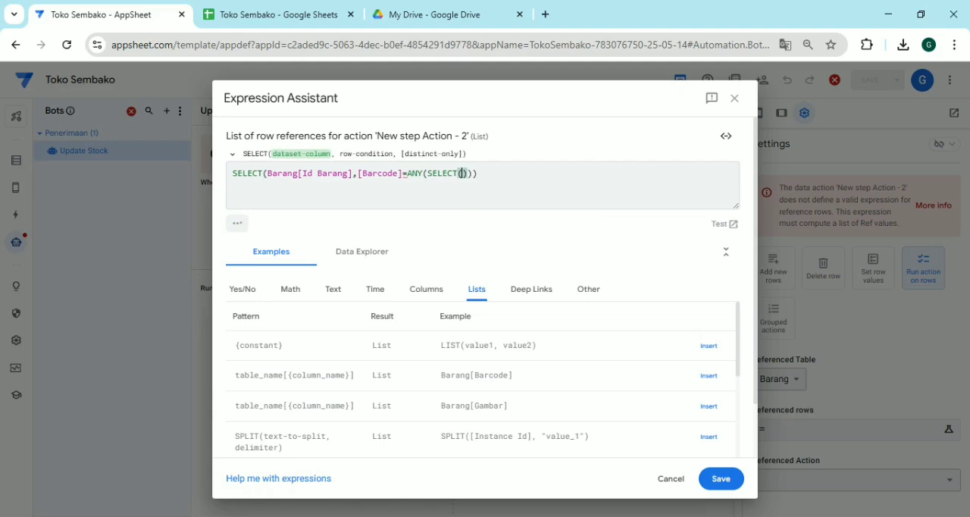
pyautogui.write('P')
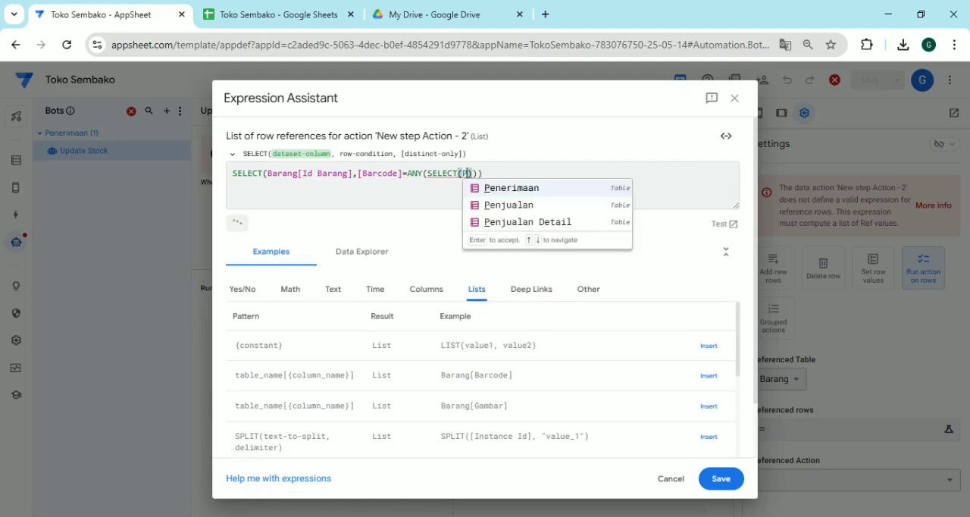
pyautogui.press('Return')
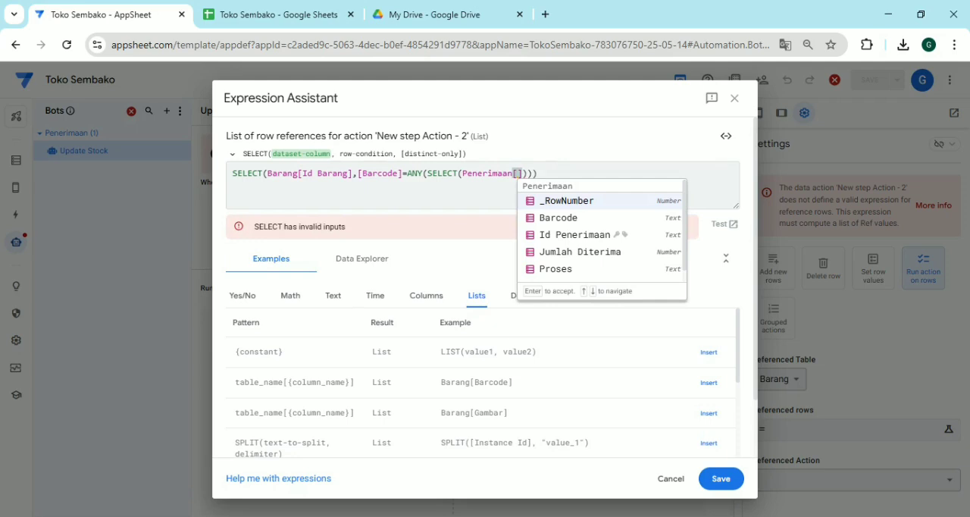
pyautogui.write('B')
pyautogui.press('Return')
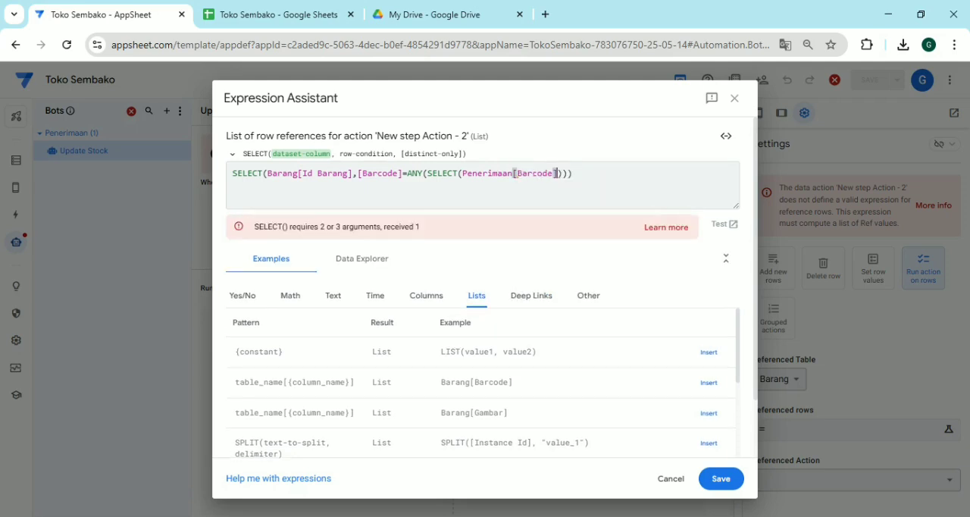
# Restrict the inner SELECT with the condition [Proses]<>"Ok" and save the referenced rows expression
pyautogui.write(',')
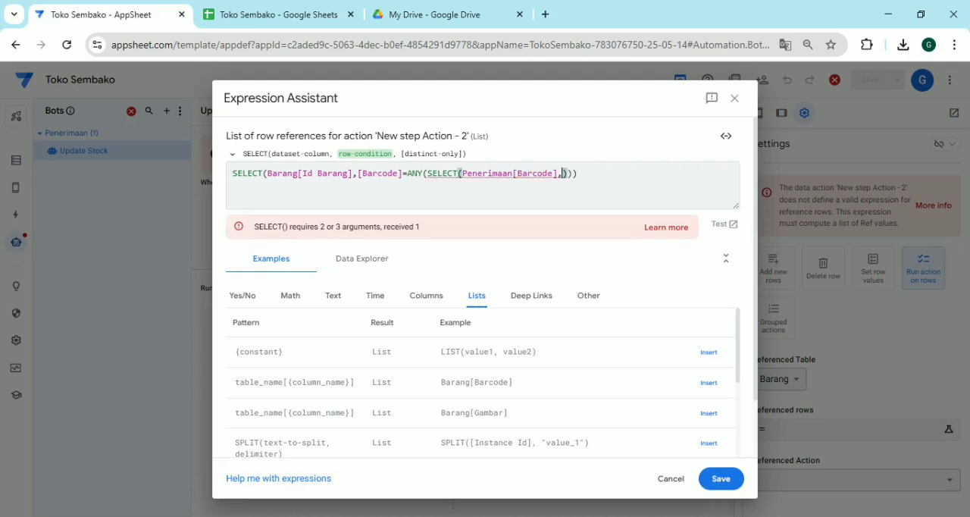
pyautogui.write('[r')
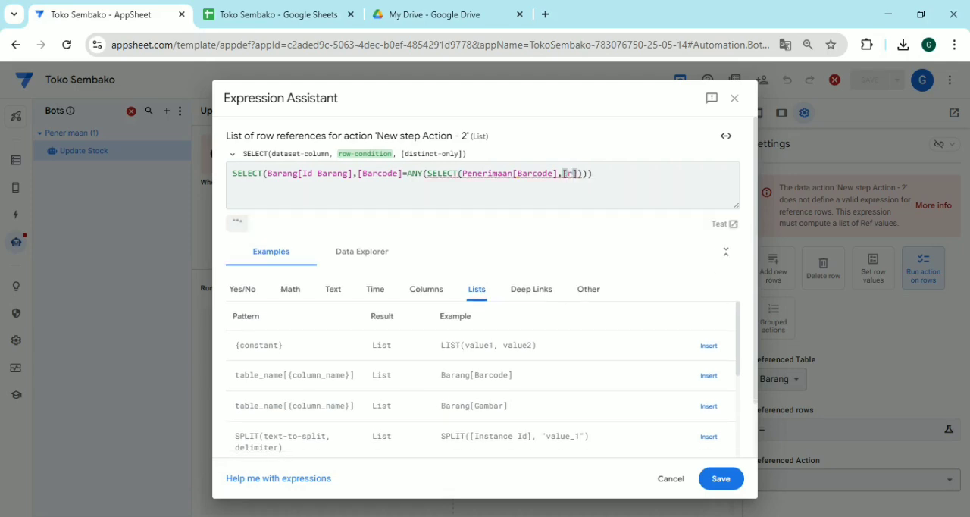
pyautogui.press('BackSpace')
pyautogui.write('p')
pyautogui.press('Return')
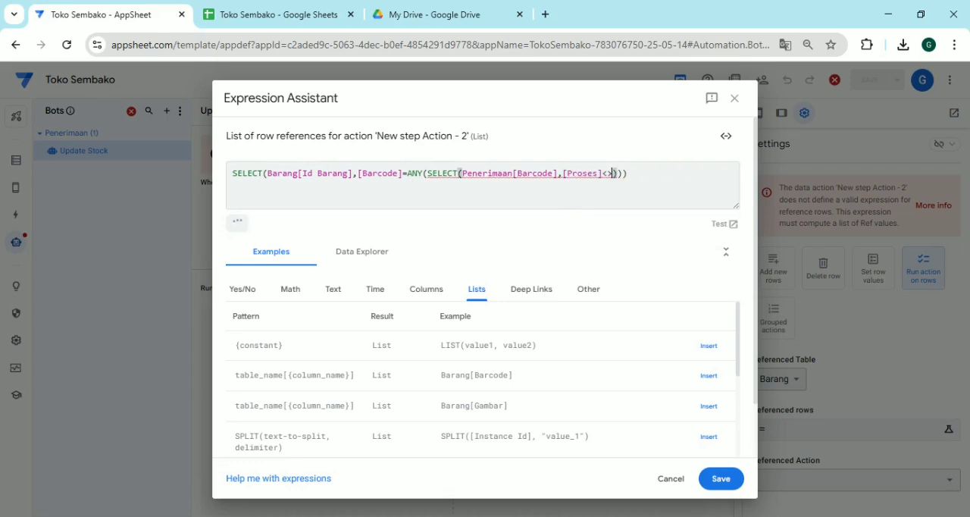
pyautogui.write(']<>"Ok')
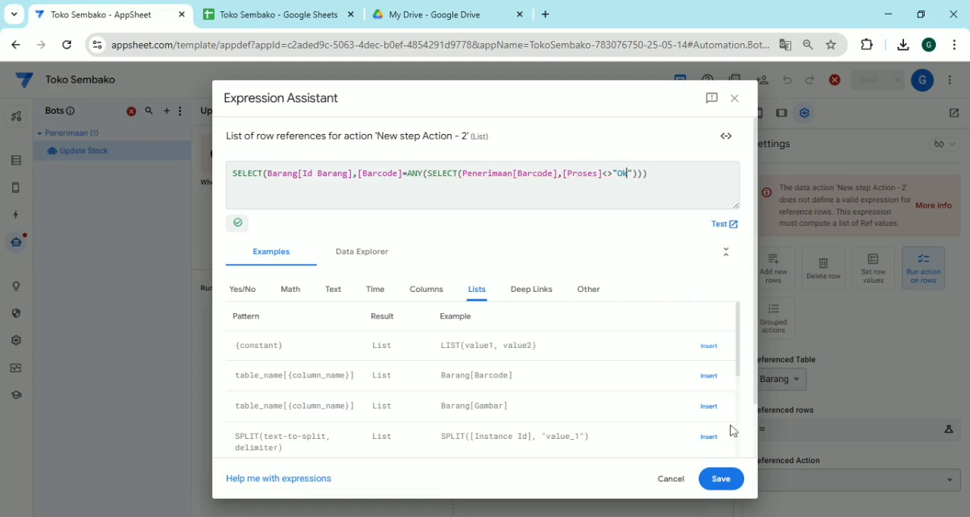
pyautogui.click(720, 484)
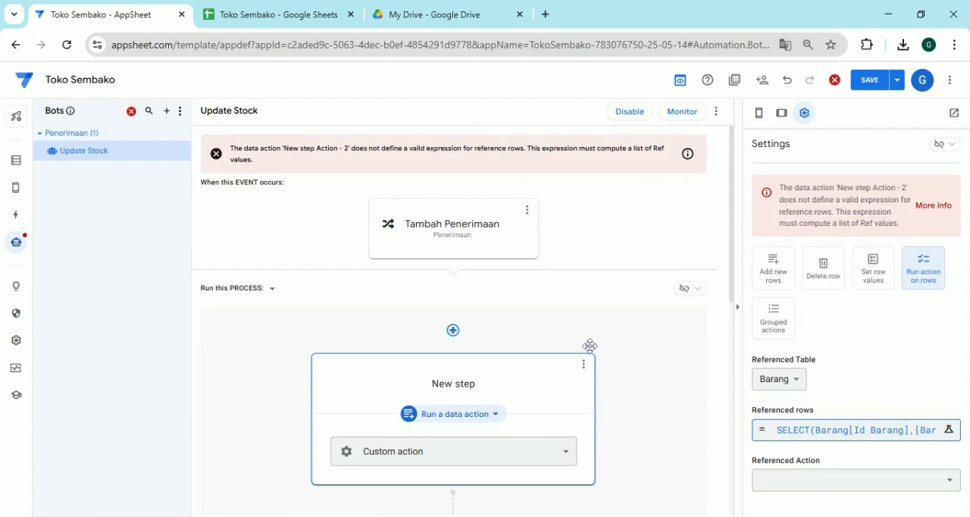
# Create a new action for the Barang table
pyautogui.click(19, 217)
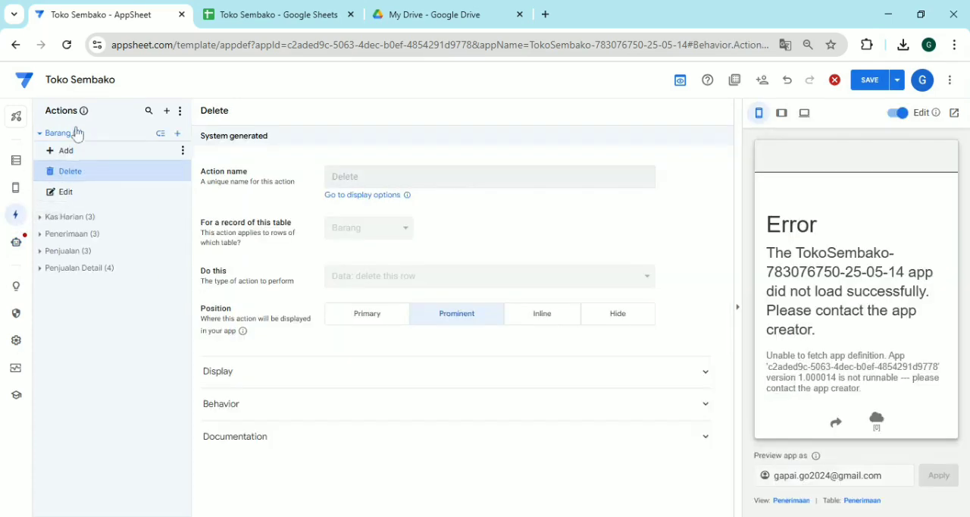
pyautogui.click(178, 135)
pyautogui.click(383, 380)
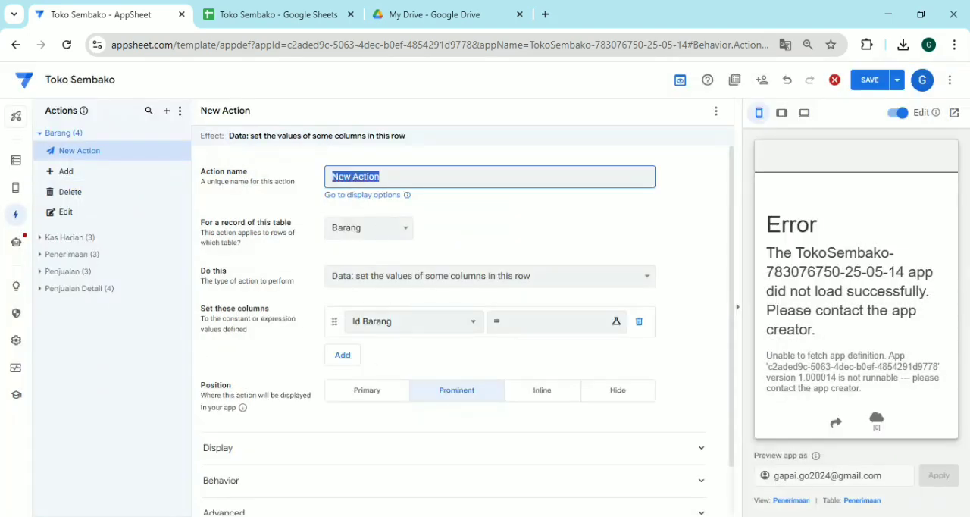
# Name the new Barang action "update Stock Barang" and choose Stok as the column it sets
pyautogui.write('update Stock')
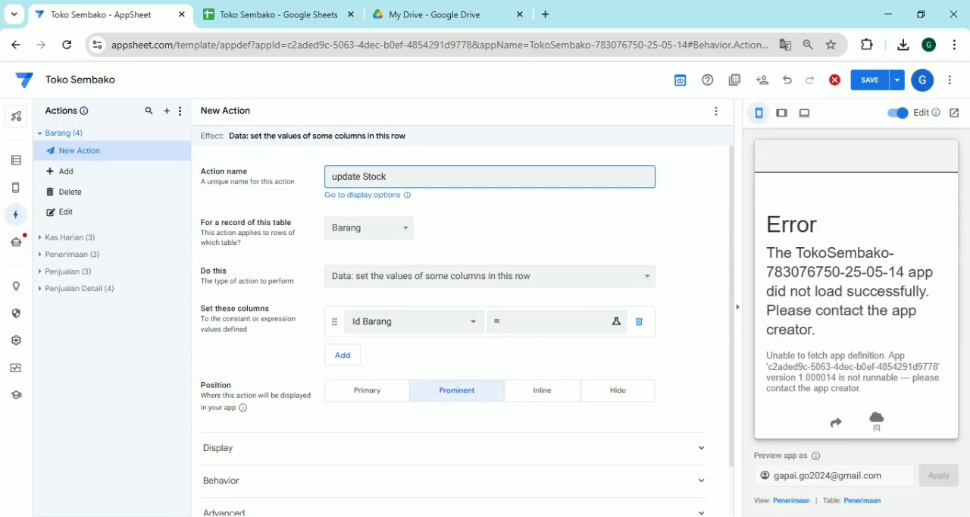
pyautogui.write(' Barang')
pyautogui.click(409, 326)
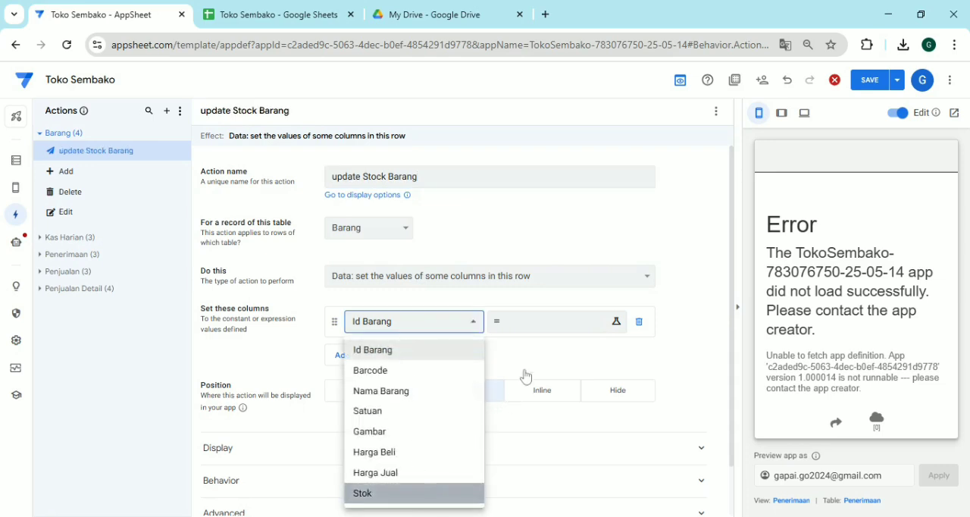
pyautogui.press('Return')
# Start the new value expression for the Stok column with [Stok]+ANY(SELECT()
pyautogui.click(535, 336)
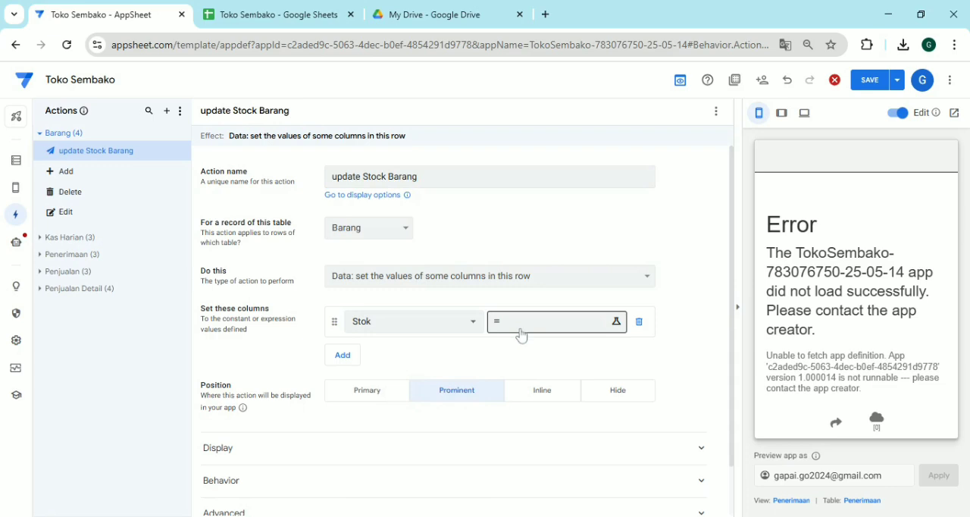
pyautogui.click(522, 336)
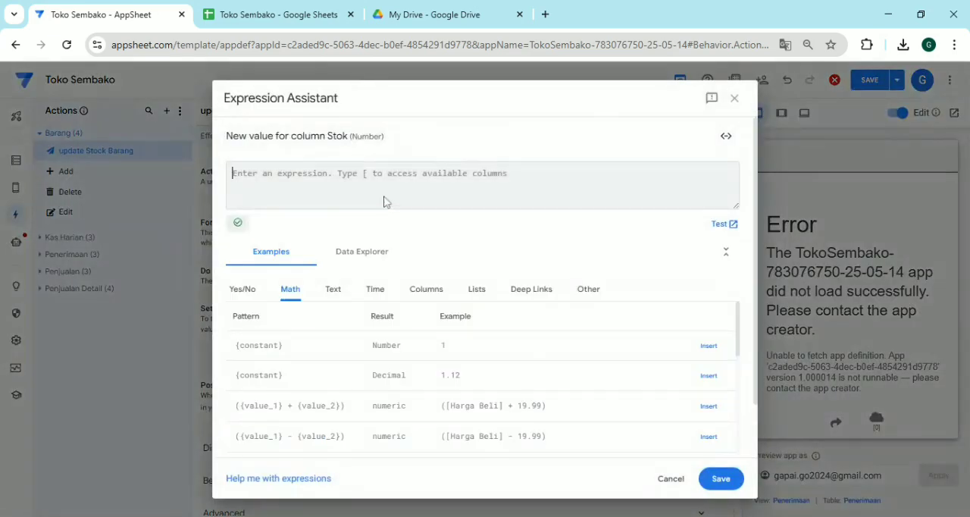
pyautogui.write('[s')
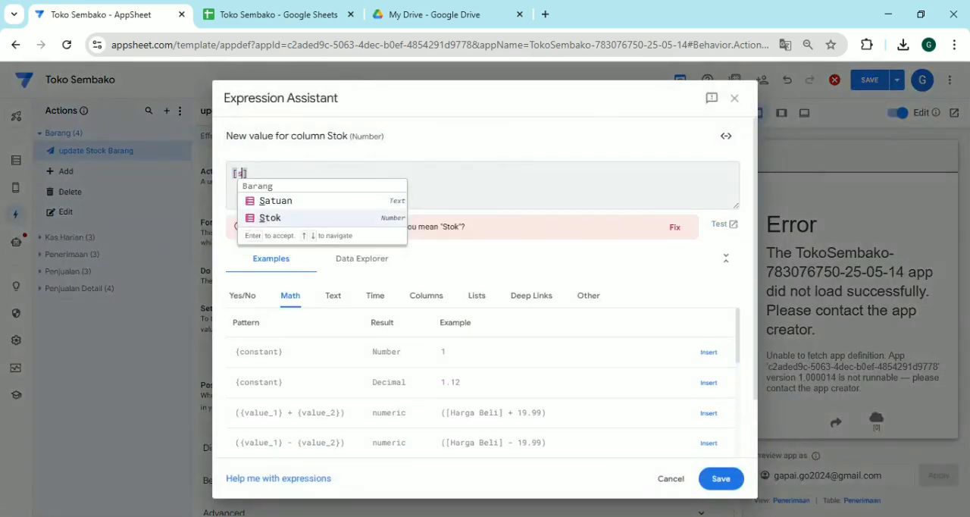
pyautogui.press('Return')
pyautogui.write('+')
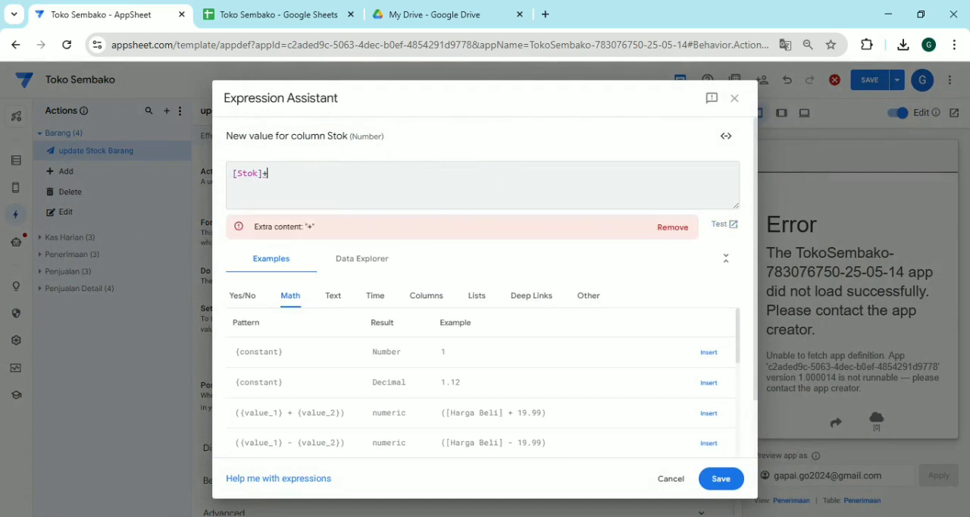
pyautogui.write('any')
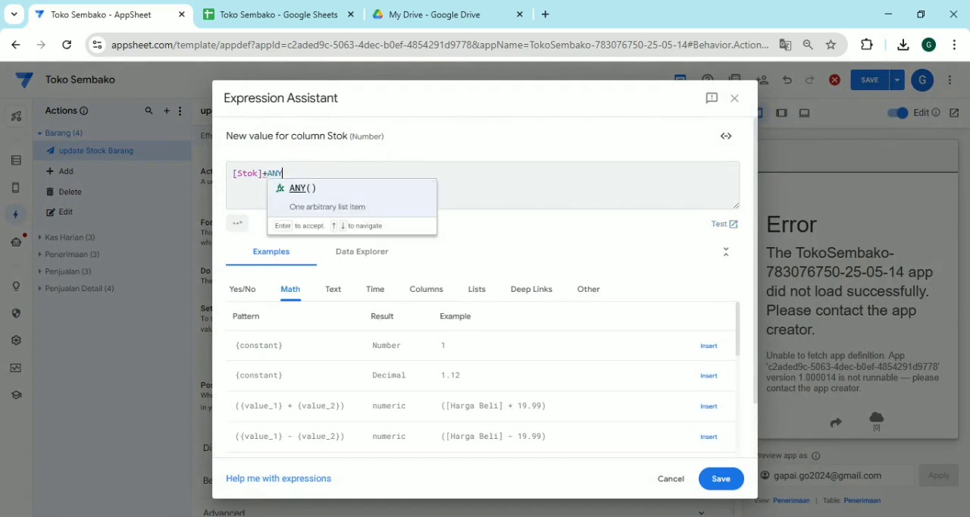
pyautogui.press('Return')
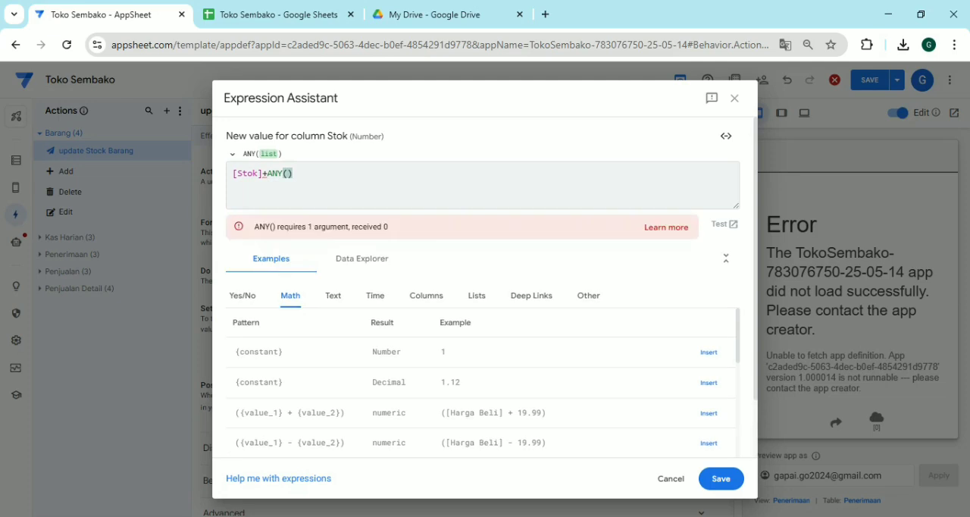
pyautogui.write('Se')
pyautogui.press('Return')
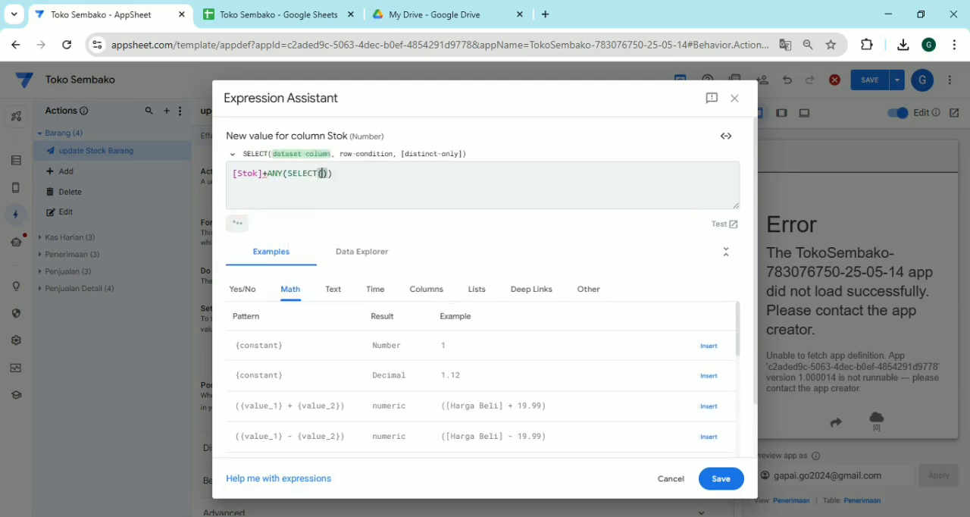
# Use Penerimaan[Jumlah Diterima] as the SELECT function's dataset column in the Stok expression
pyautogui.write('P')
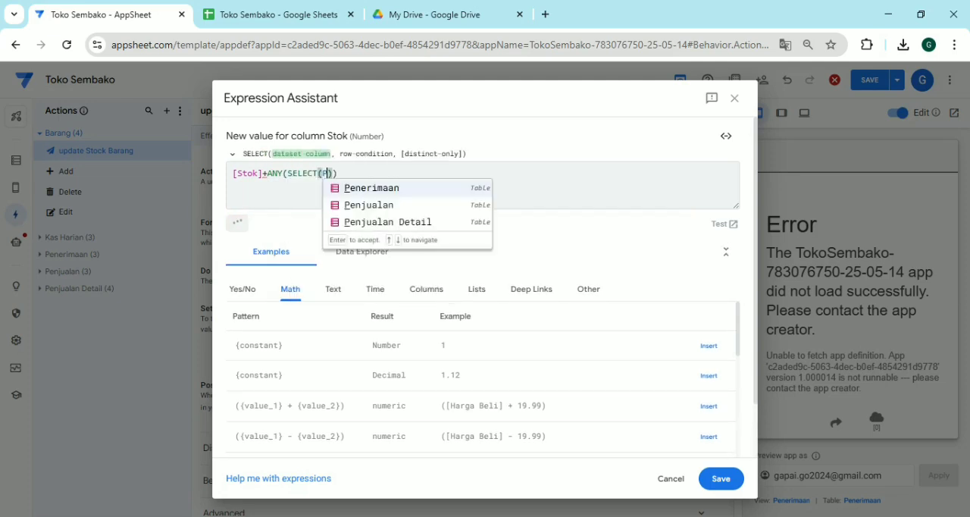
pyautogui.press('Return')
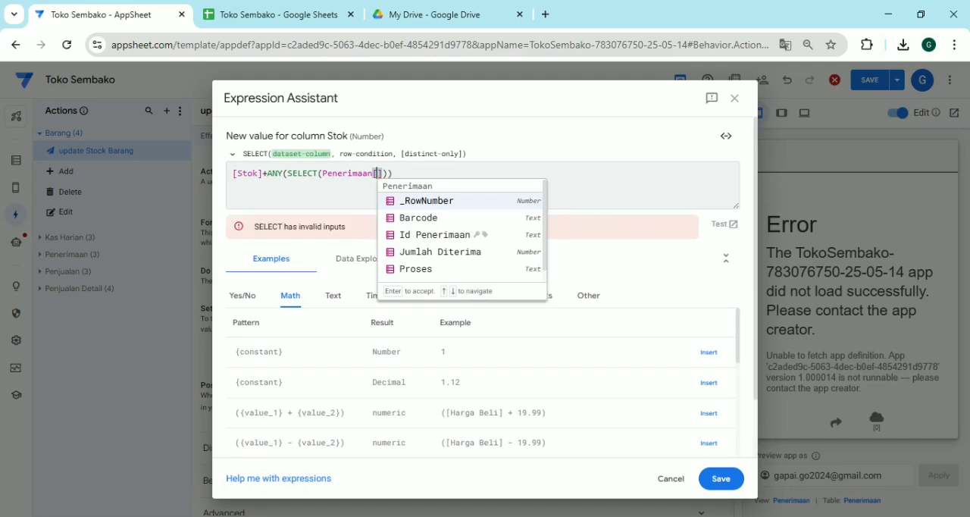
pyautogui.press('Down')
pyautogui.press('Down')
pyautogui.press('Down')
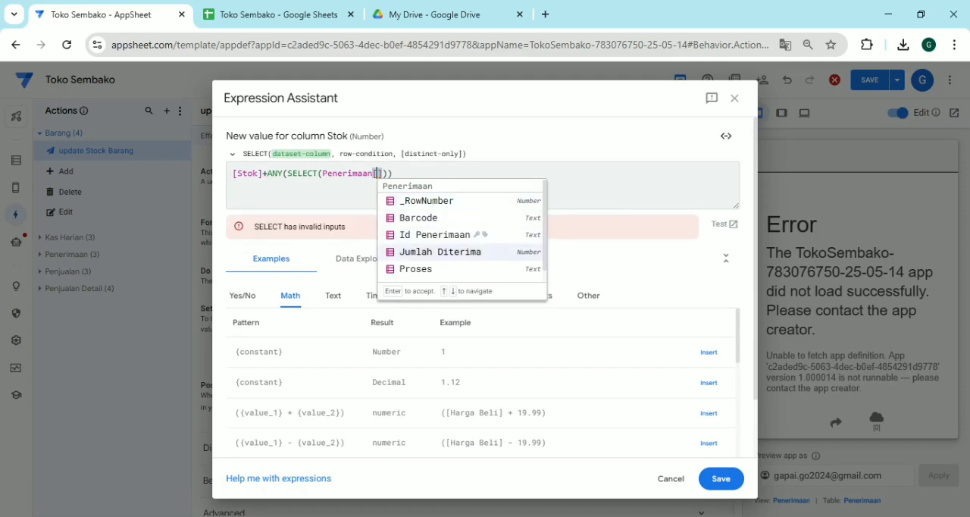
pyautogui.press('Return')
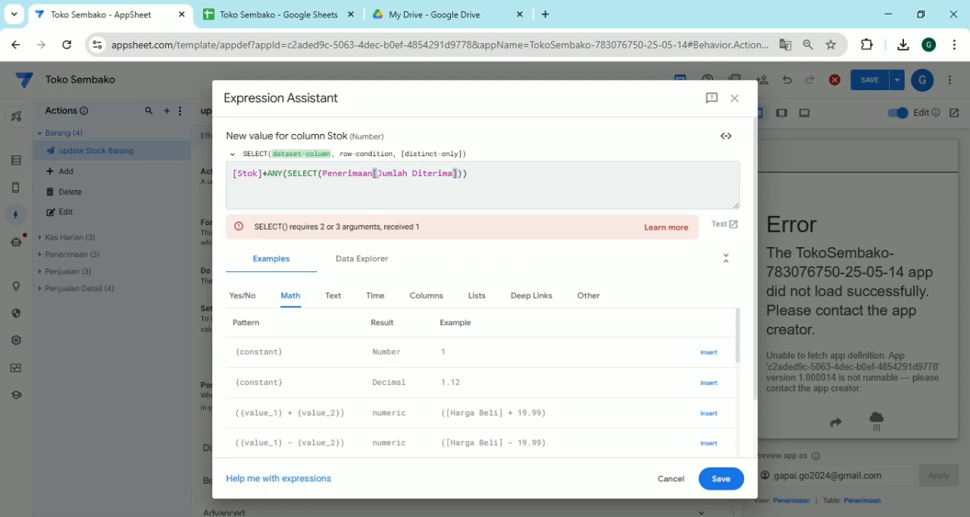
# Add the row condition [Proses]<>"Ok" to the SELECT and save the Stok expression
pyautogui.write(',')
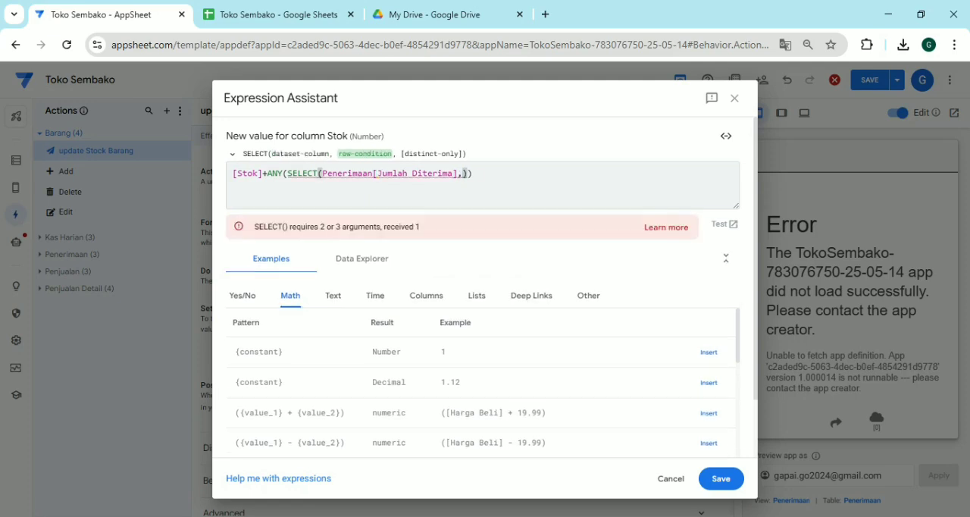
pyautogui.write('[p')
pyautogui.press('Return')
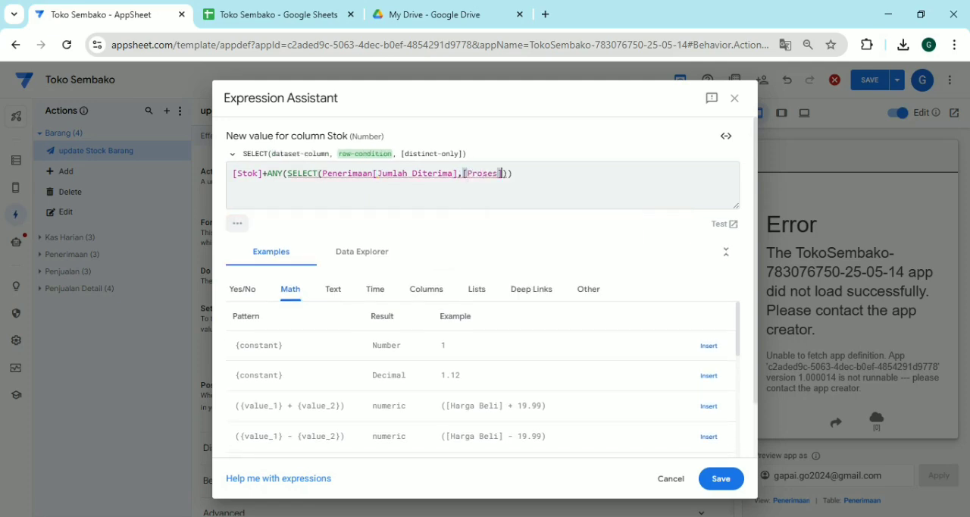
pyautogui.write('<>')
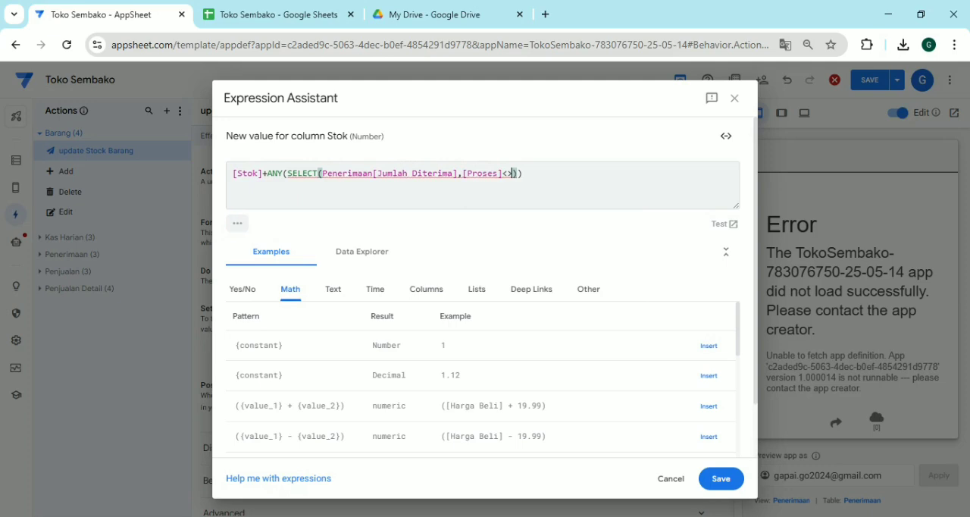
pyautogui.write('"Ok"')
pyautogui.click(721, 478)
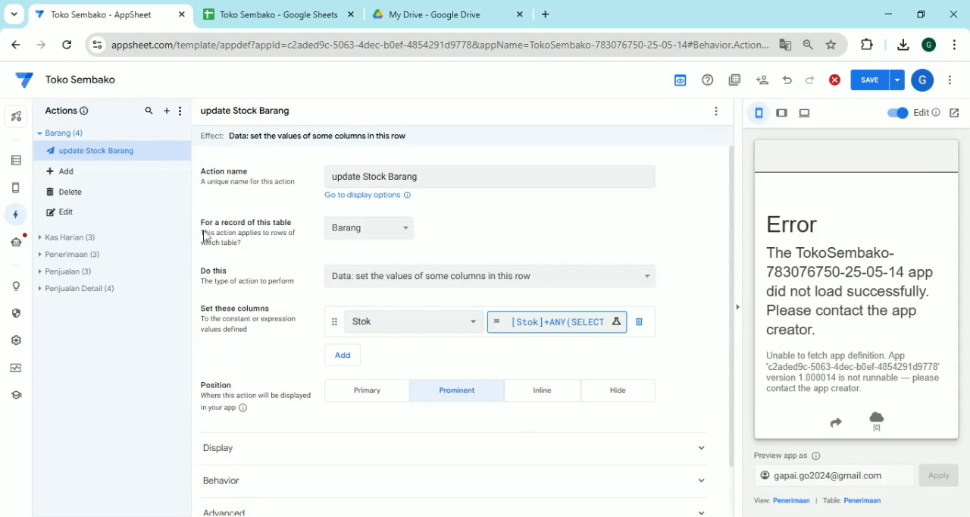
# Set update Stock Barang as the referenced action of the Update Stock bot's step and save the app
pyautogui.click(16, 241)
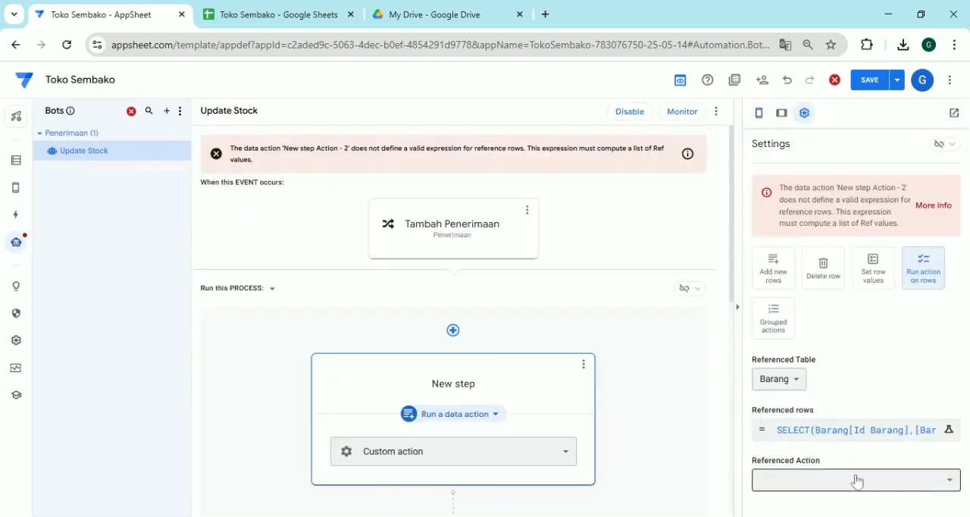
pyautogui.click(857, 481)
pyautogui.click(785, 493)
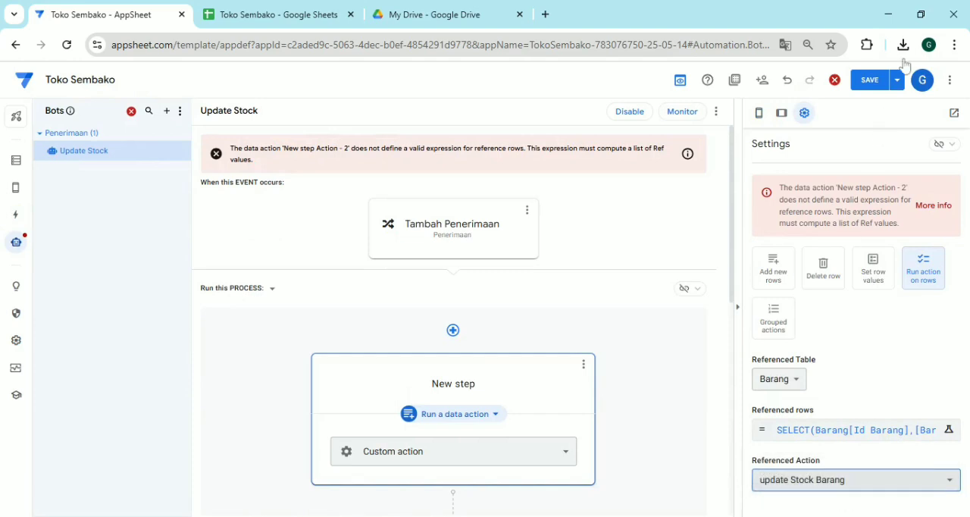
pyautogui.click(870, 81)
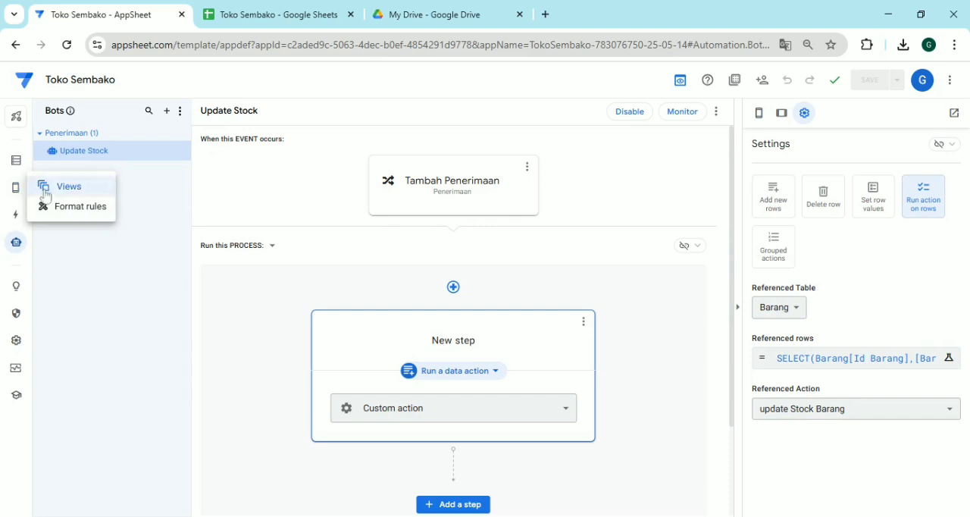
# Open the app's views, and switch to Google Sheets to check the stock data on the Barang sheet
pyautogui.click(47, 186)
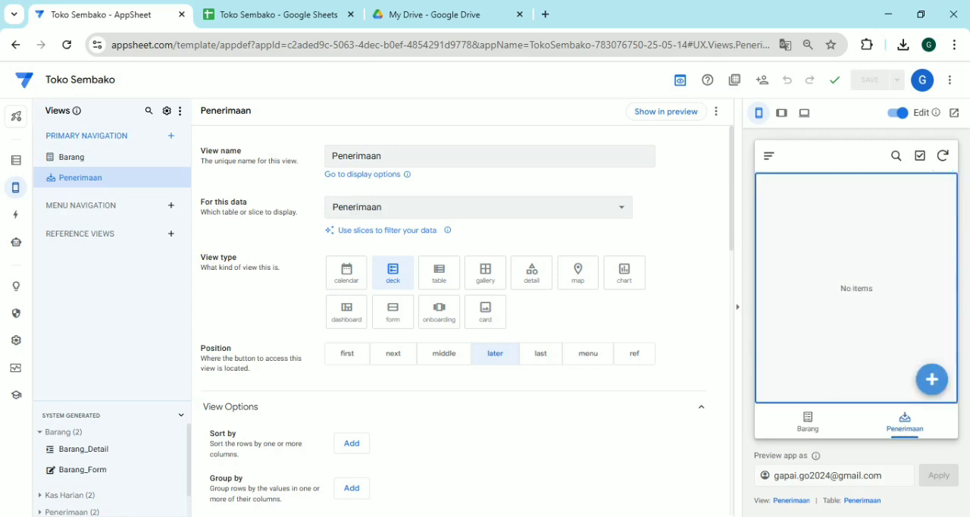
pyautogui.click(281, 7)
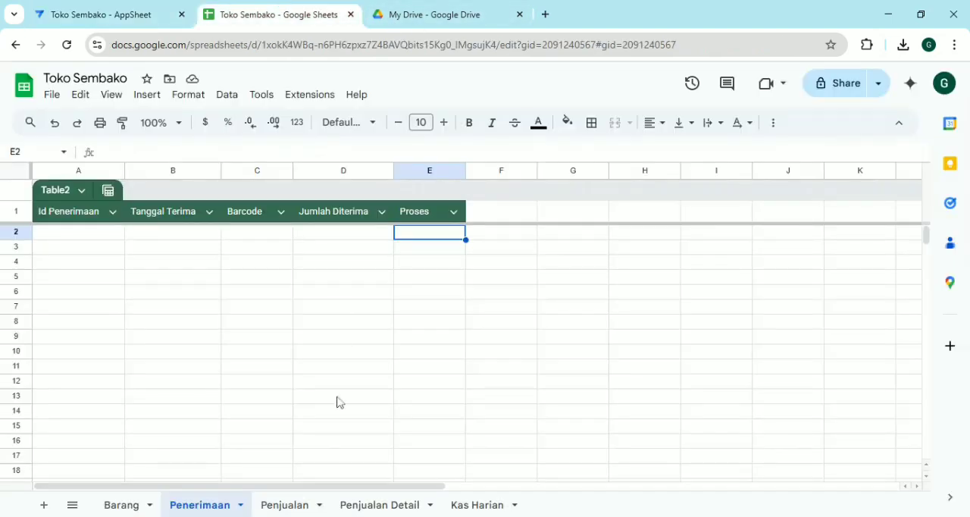
pyautogui.click(116, 505)
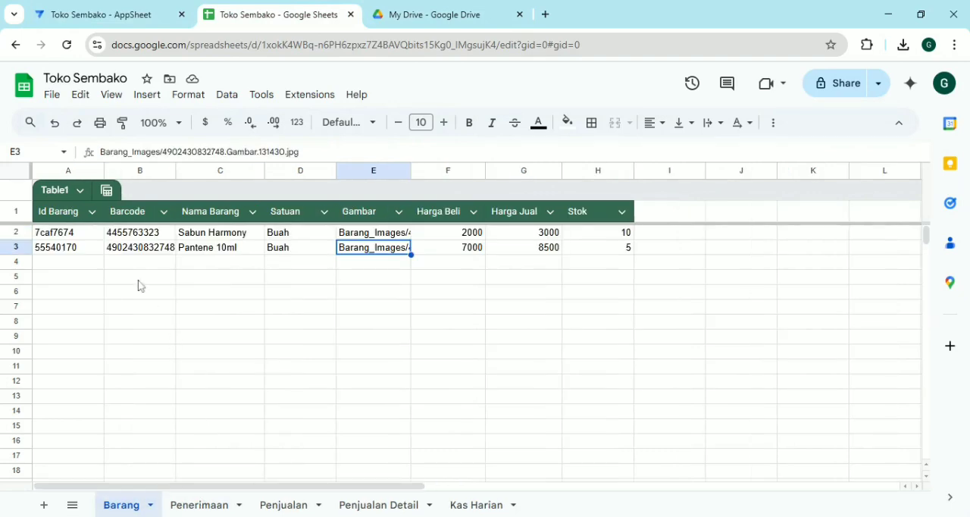
# Return to AppSheet, try the Barcode field in a new Penerimaan entry in the preview, and open the Penerimaan_Form view settings
pyautogui.click(91, 17)
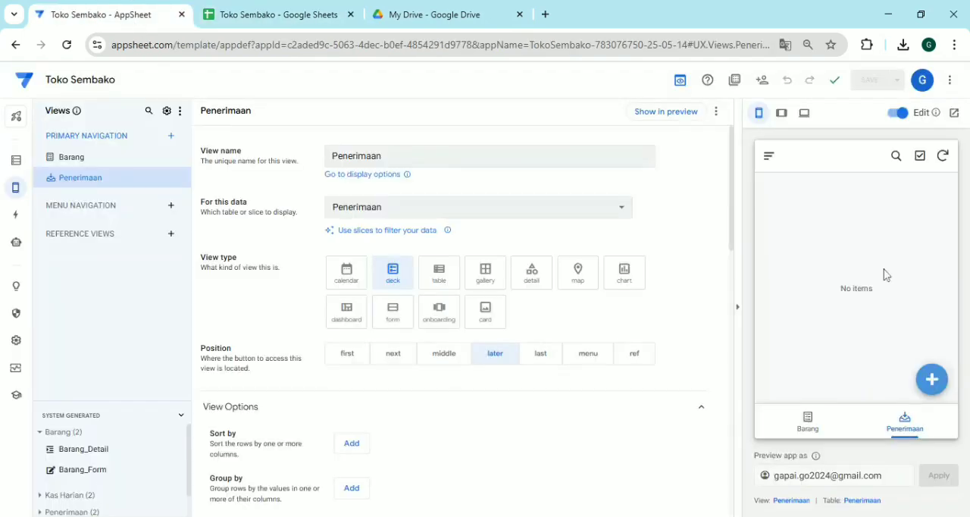
pyautogui.click(929, 385)
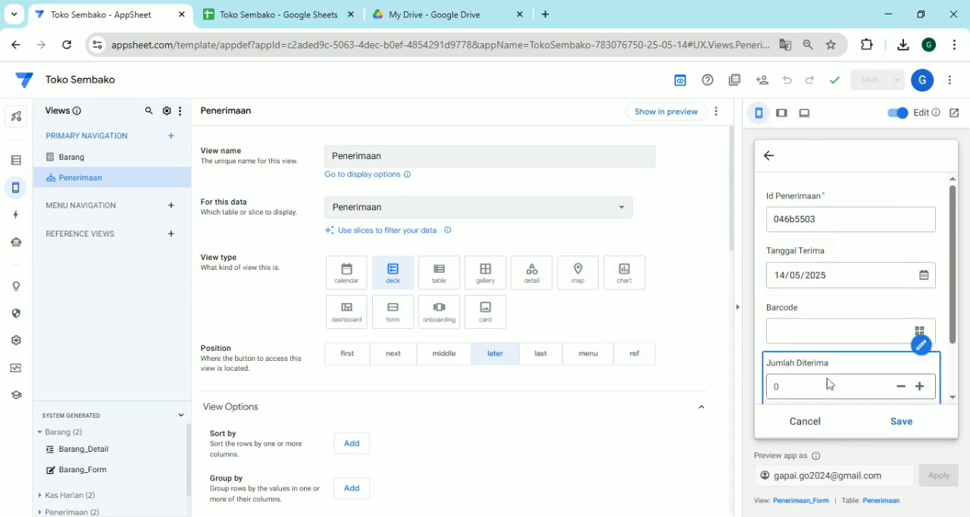
pyautogui.click(872, 331)
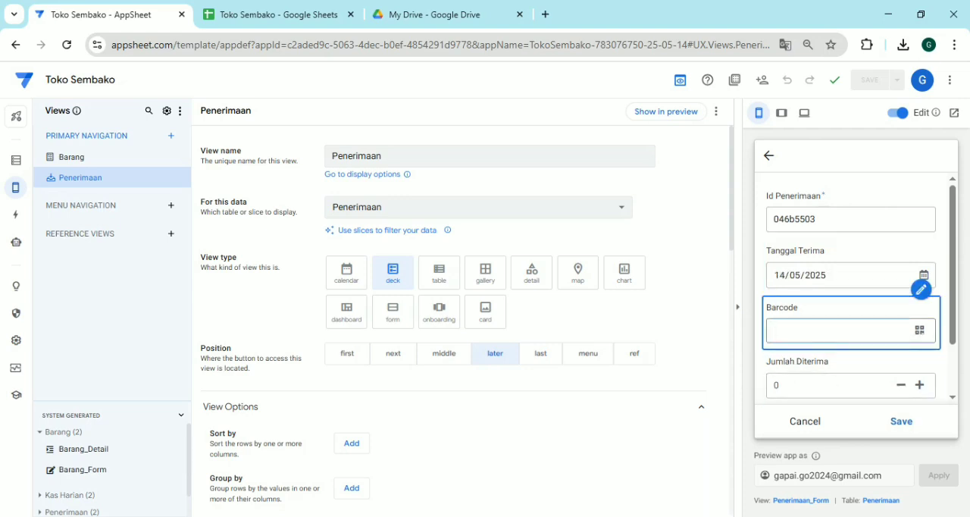
pyautogui.write('d')
pyautogui.press('BackSpace')
pyautogui.click(806, 501)
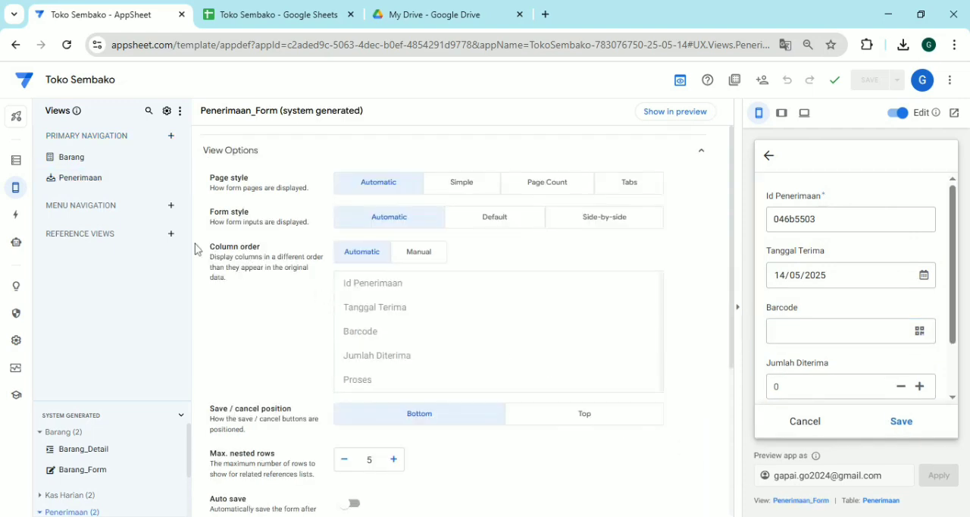
# Change the Penerimaan table's Barcode column to type Ref with Barang as its source table
pyautogui.click(15, 161)
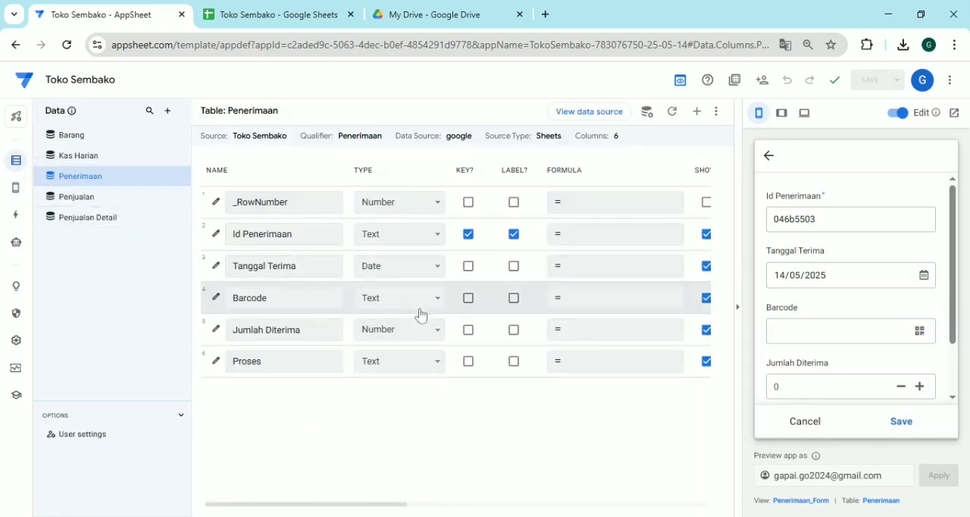
pyautogui.click(444, 307)
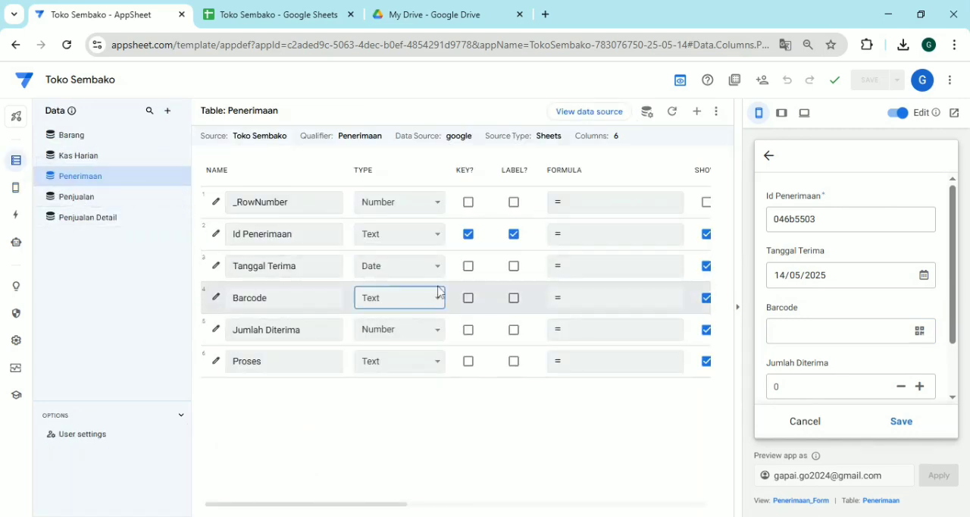
pyautogui.click(423, 234)
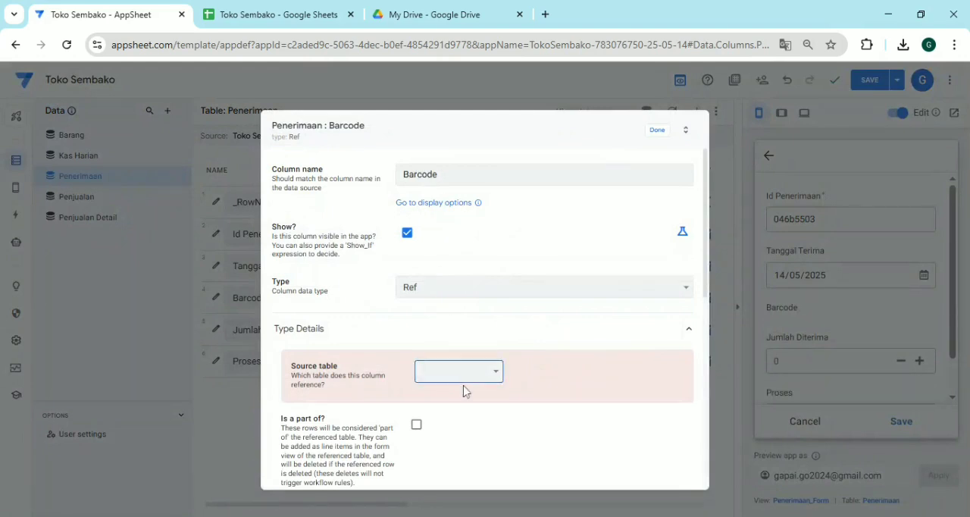
pyautogui.click(457, 417)
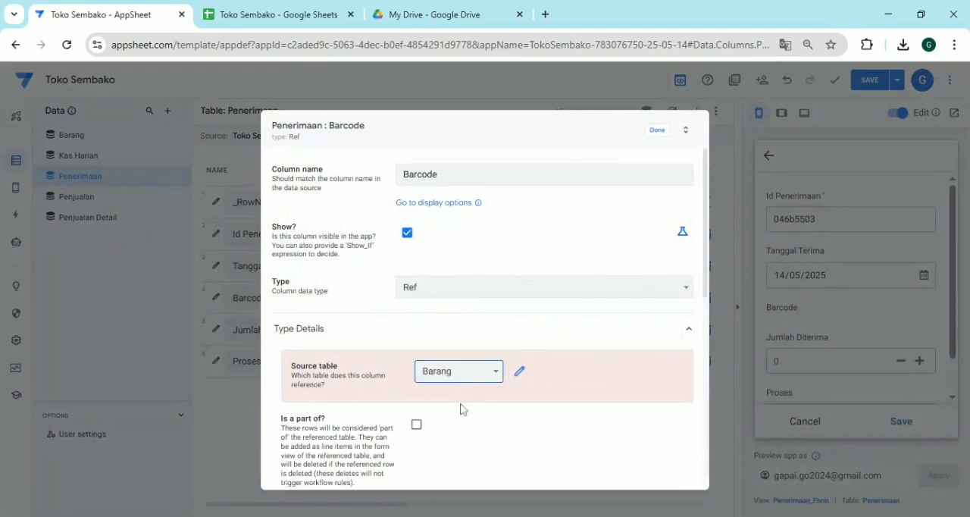
pyautogui.click(659, 134)
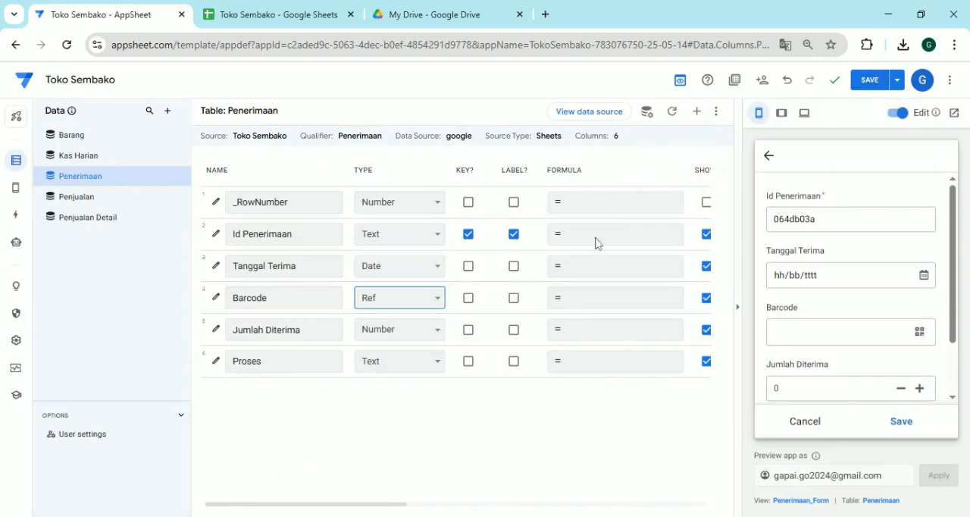
# Hide the Id Penerimaan column, make Tanggal Terima the label of the Penerimaan table, and save the app
pyautogui.click(706, 235)
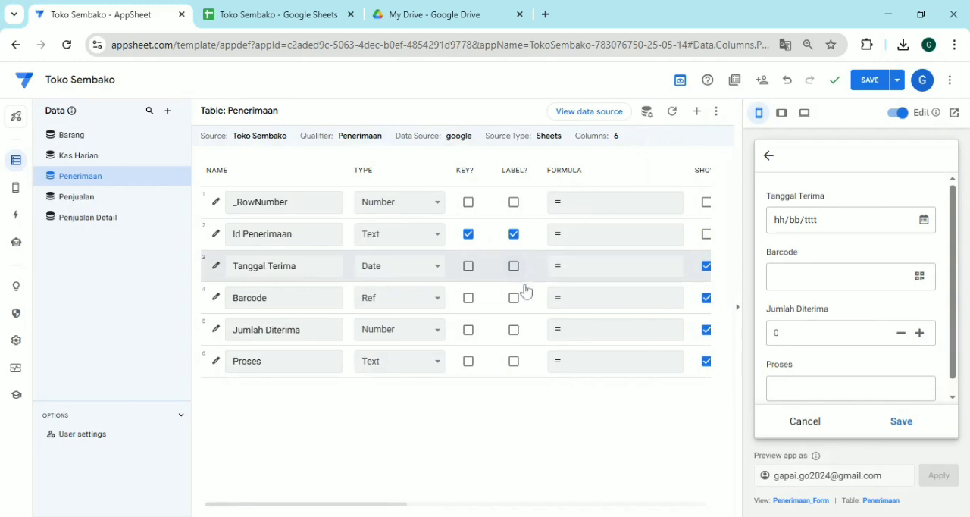
pyautogui.click(864, 89)
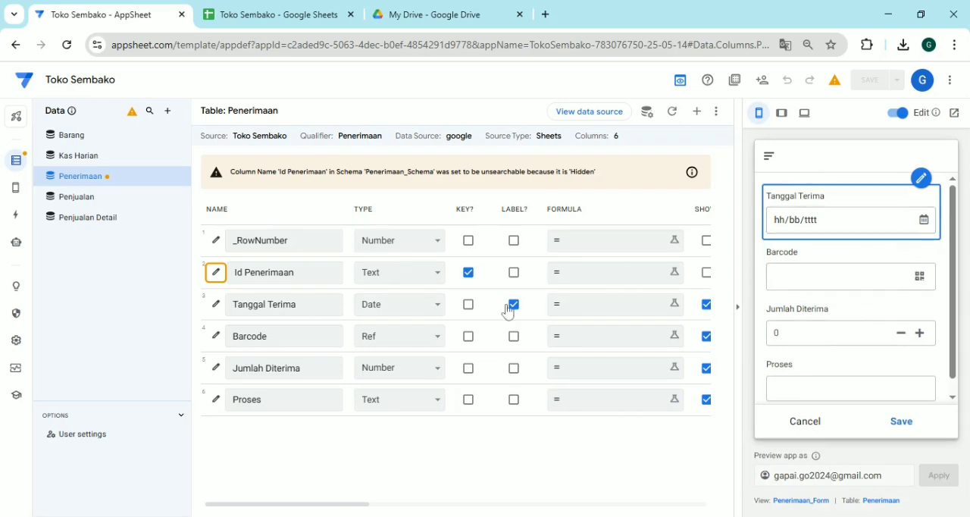
# Set the initial value of the Penerimaan table's Tanggal Terima column to NOW() and save the app
pyautogui.click(215, 310)
pyautogui.scroll(-1, 435, 308)
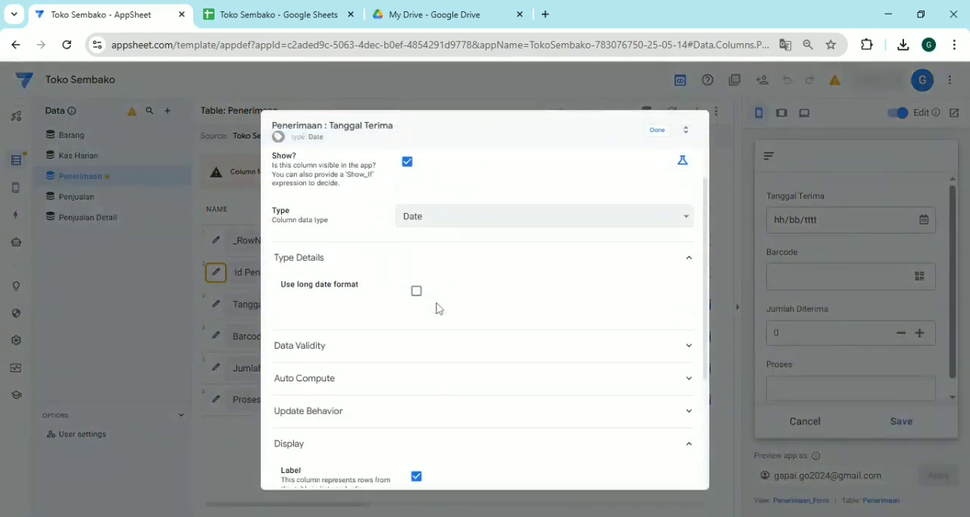
pyautogui.click(392, 388)
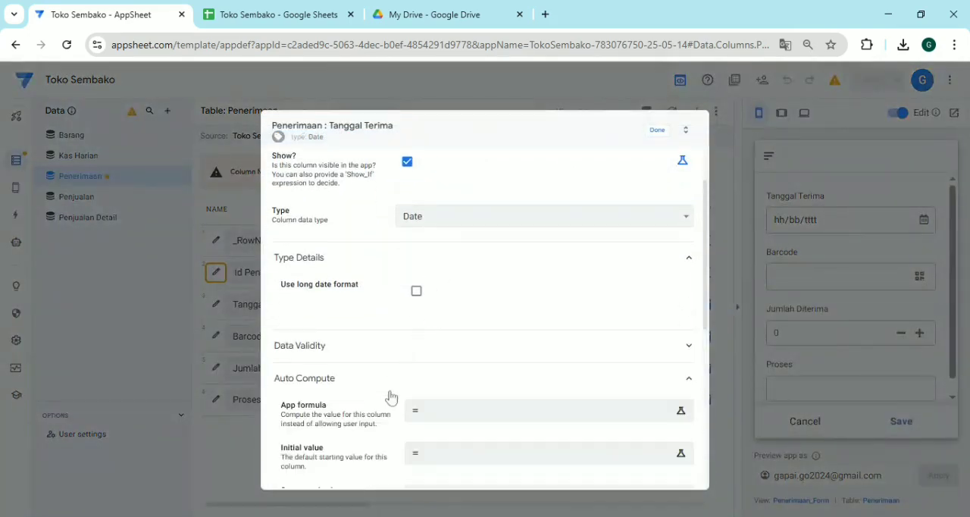
pyautogui.click(462, 421)
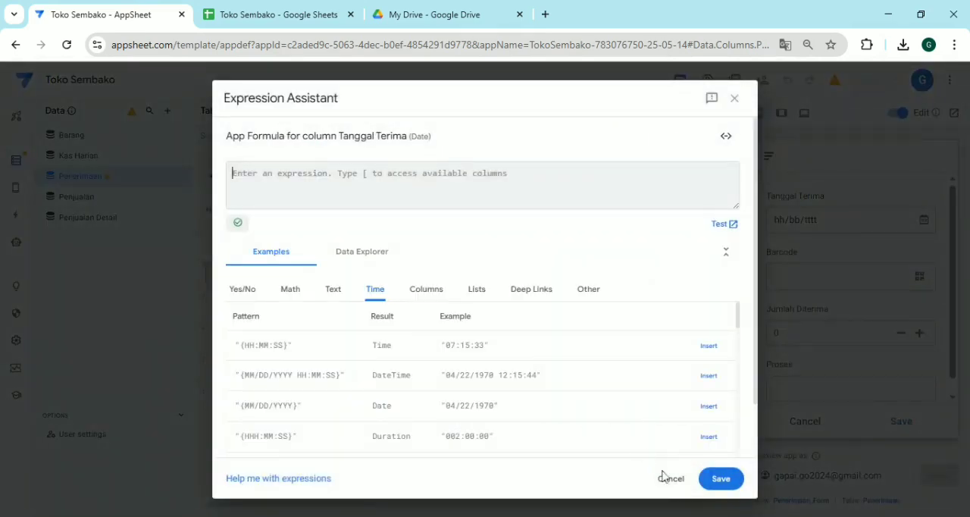
pyautogui.press('Escape')
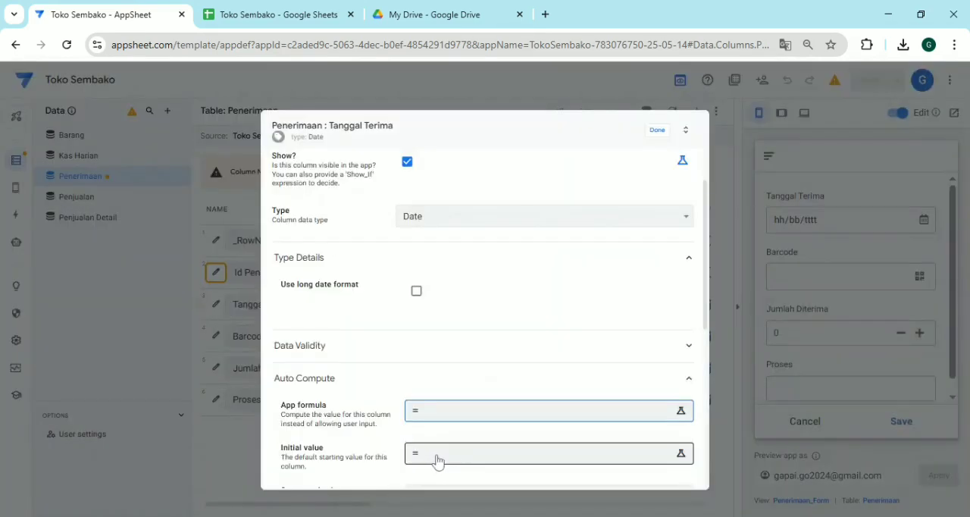
pyautogui.click(437, 462)
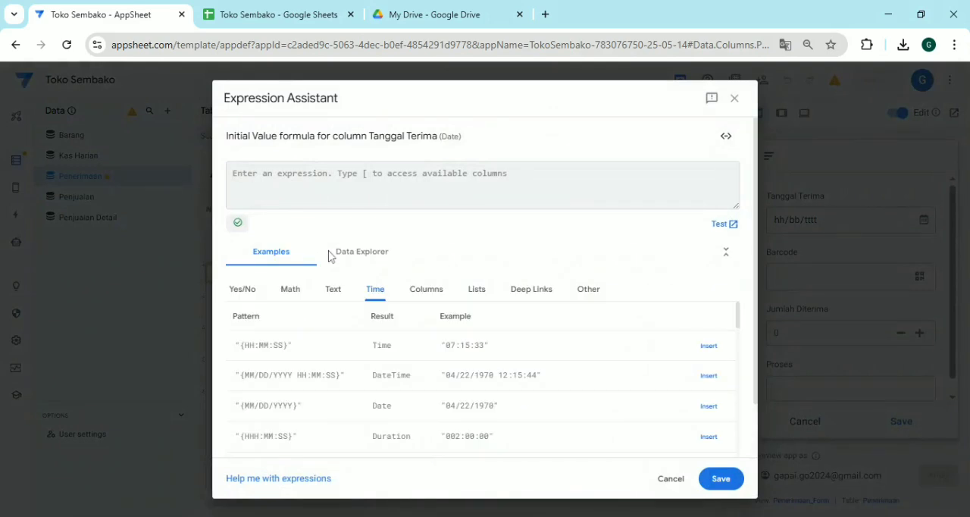
pyautogui.write('no')
pyautogui.press('Return')
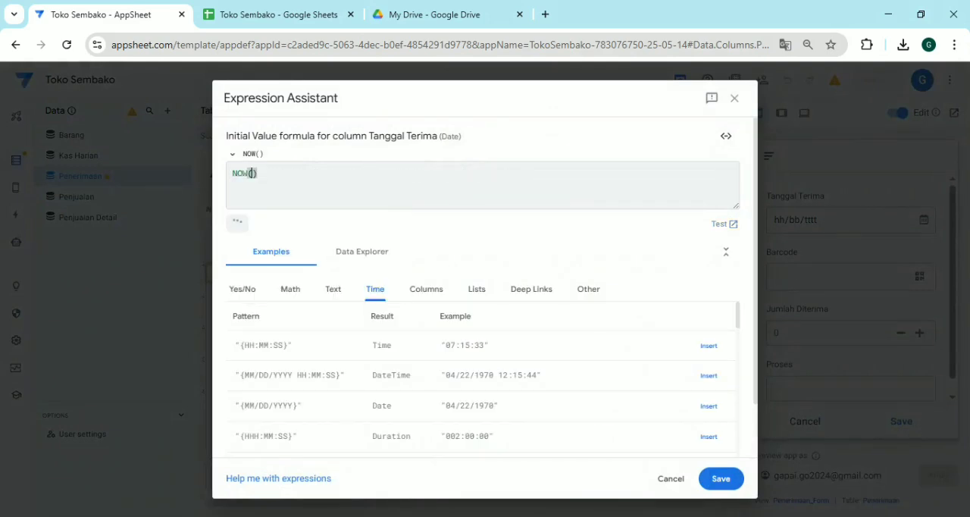
pyautogui.click(721, 485)
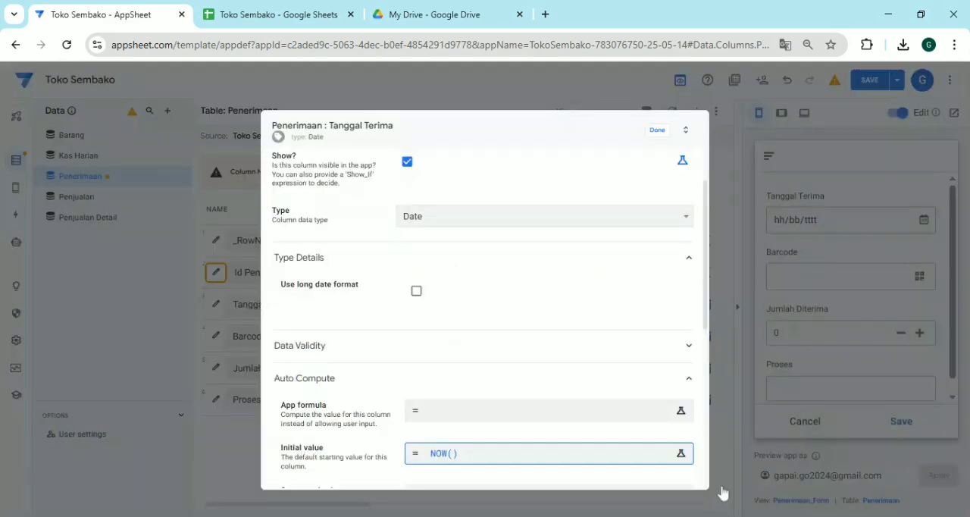
pyautogui.click(660, 131)
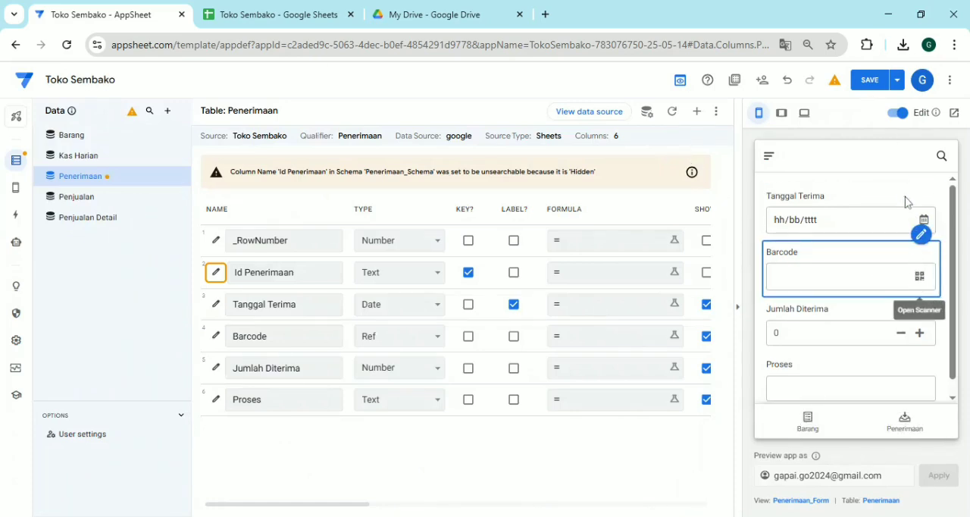
pyautogui.click(871, 80)
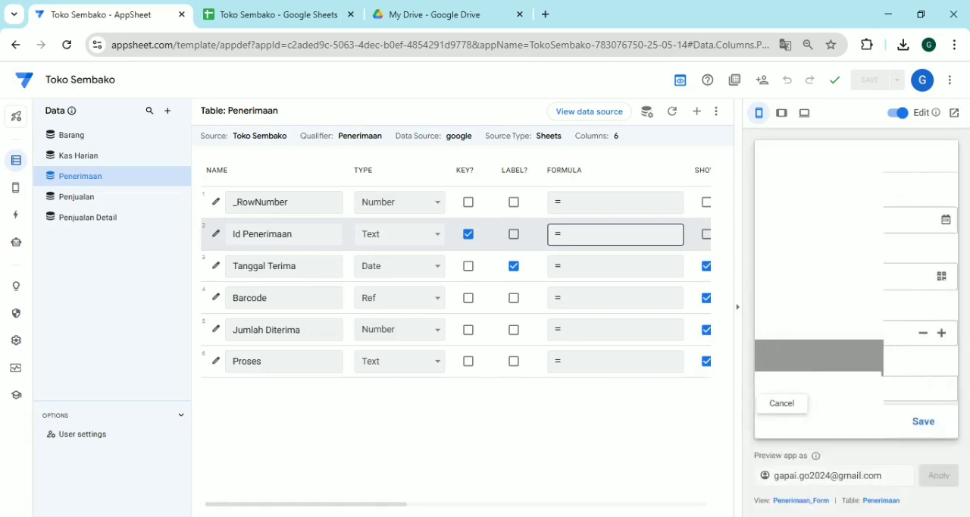
# Fill a Penerimaan entry in the preview with Pantene 10ml and Jumlah Diterima 3, hide the Proses column, and save the entry
pyautogui.moveTo(908, 269)
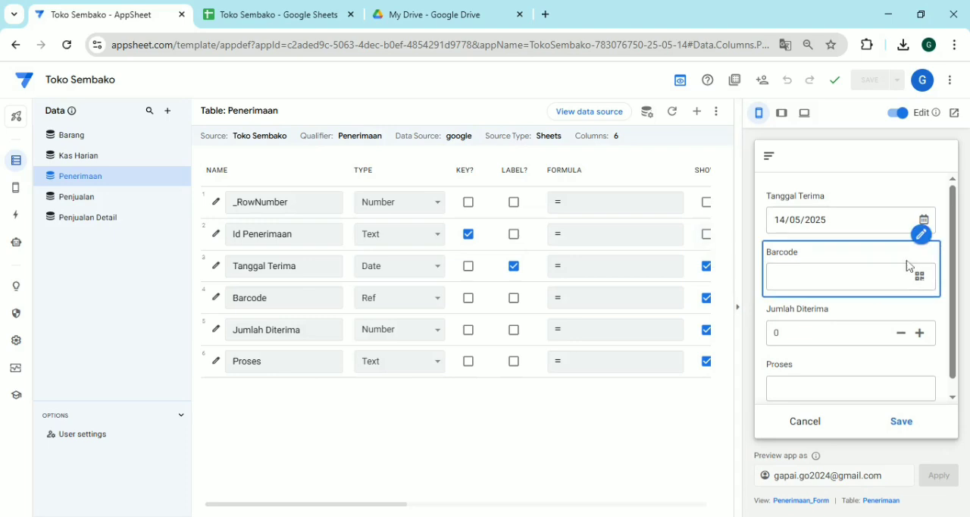
pyautogui.click(881, 288)
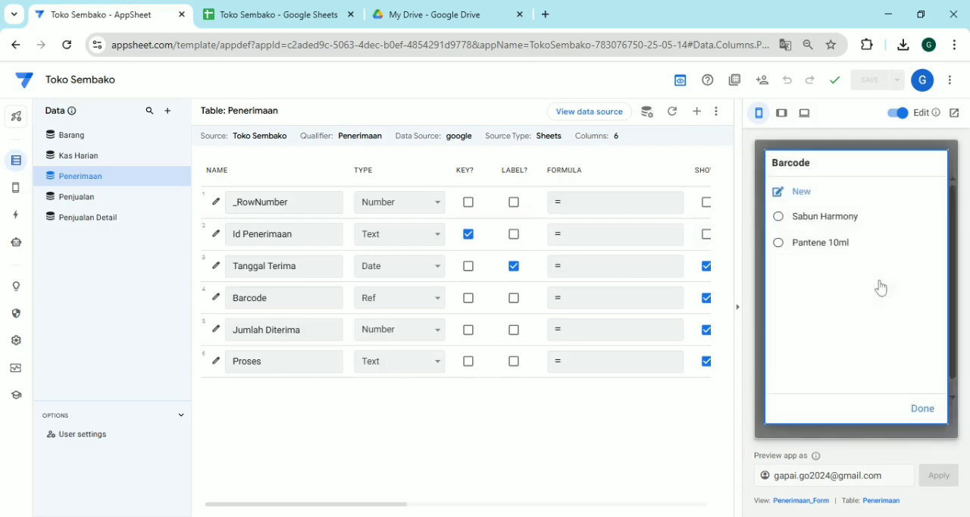
pyautogui.click(832, 251)
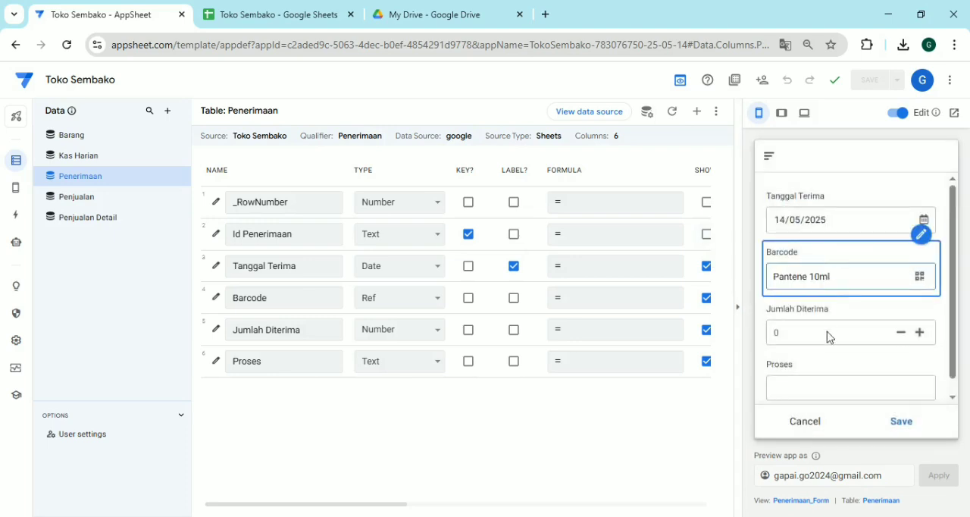
pyautogui.click(774, 332)
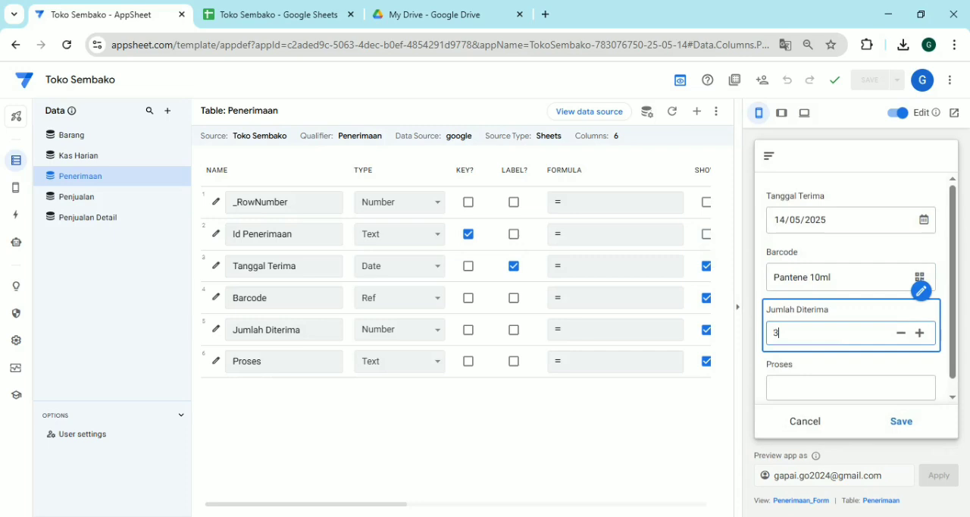
pyautogui.click(831, 385)
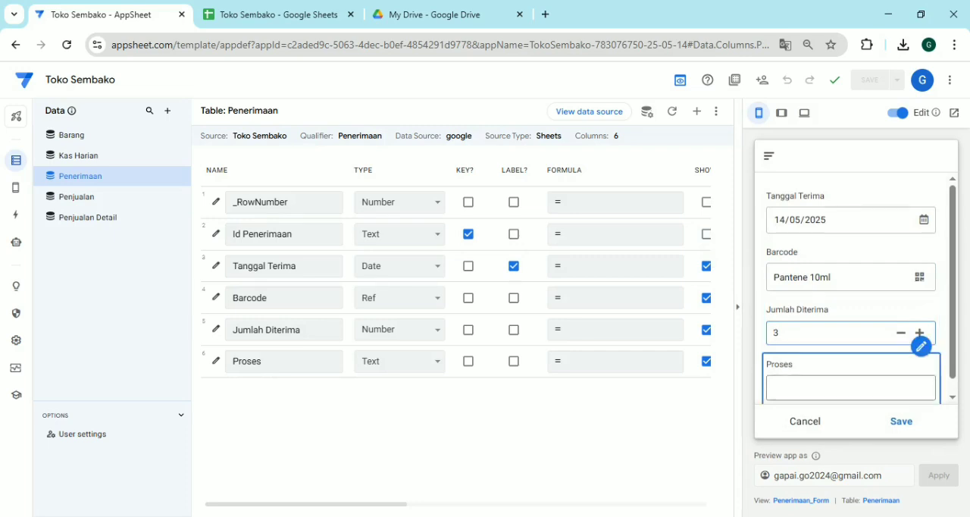
pyautogui.click(706, 362)
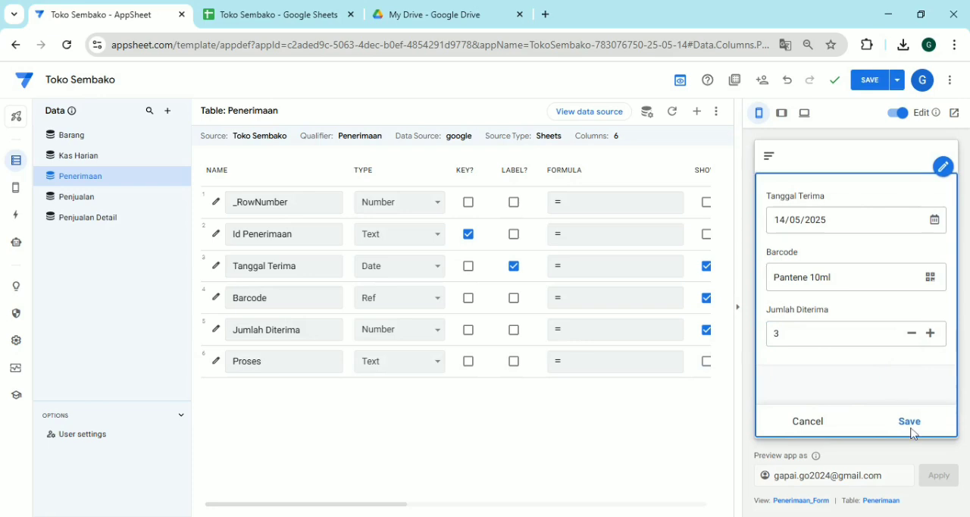
pyautogui.click(913, 433)
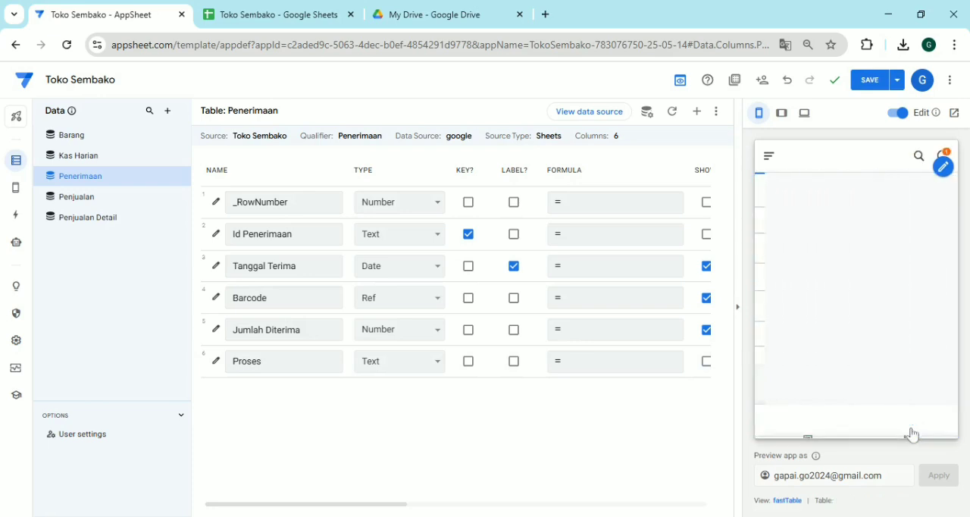
# Switch to Google Sheets and check the new record on the Penerimaan sheet and the stock on the Barang sheet
pyautogui.click(304, 23)
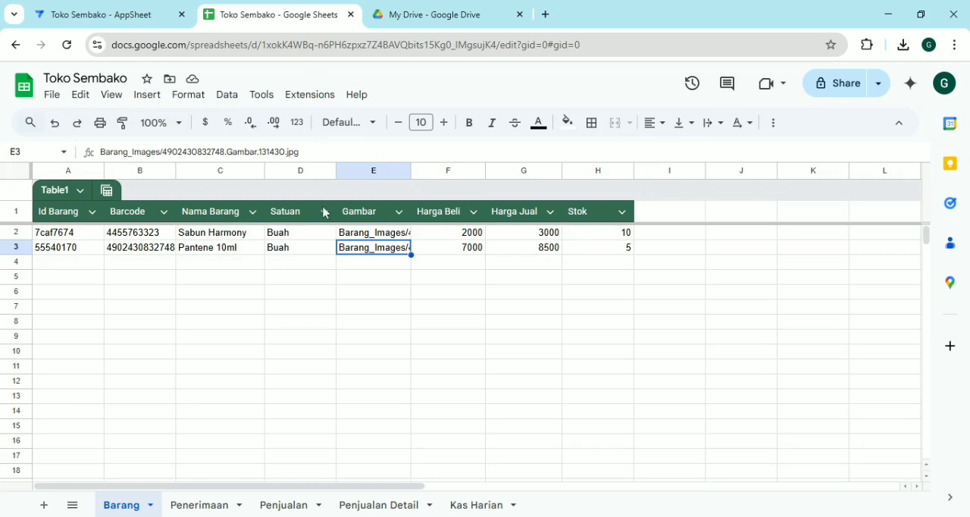
pyautogui.click(209, 509)
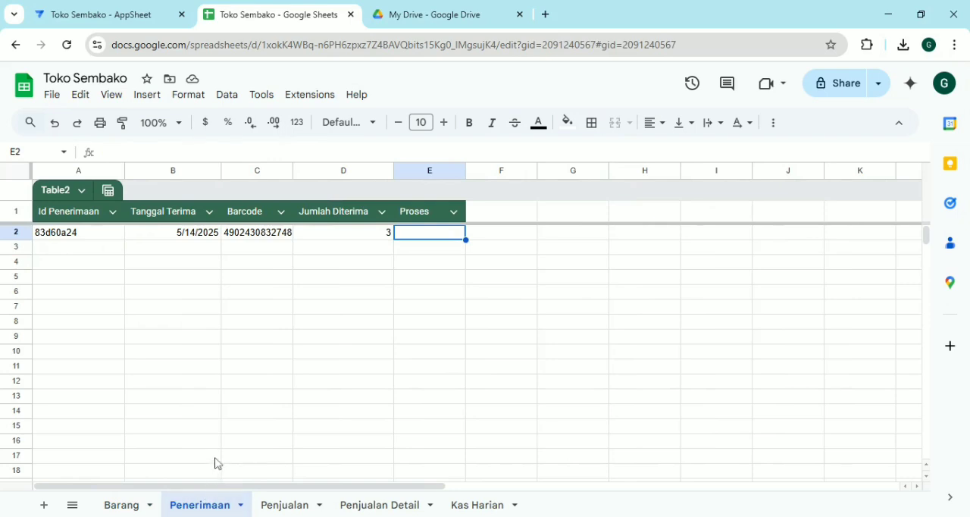
pyautogui.click(125, 508)
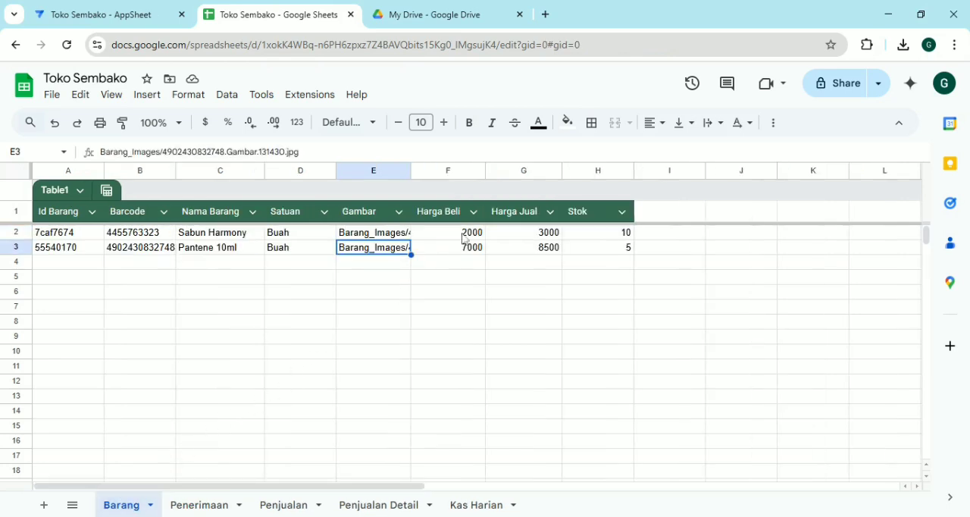
# Return to AppSheet, review the Update Stock bot's Tambah Penerimaan event, and open the Referenced rows expression of its data action step
pyautogui.click(144, 6)
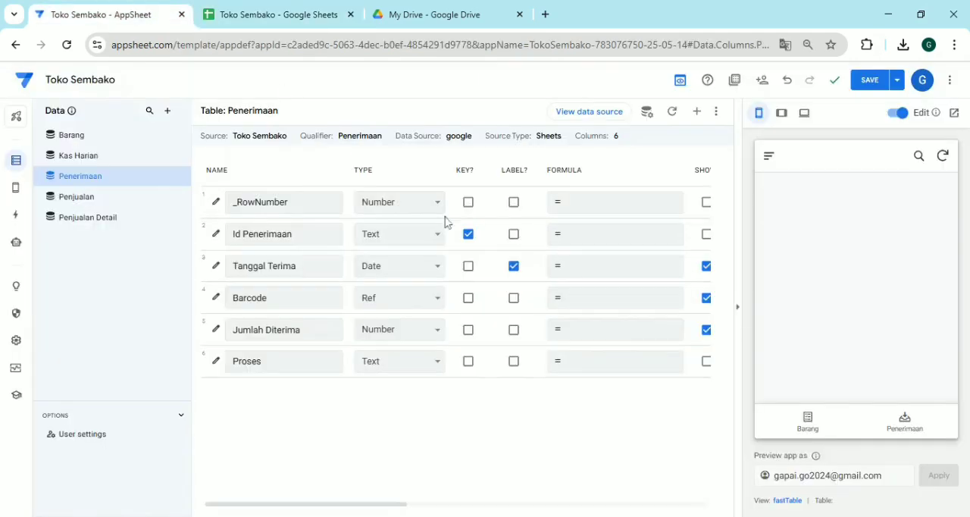
pyautogui.click(12, 246)
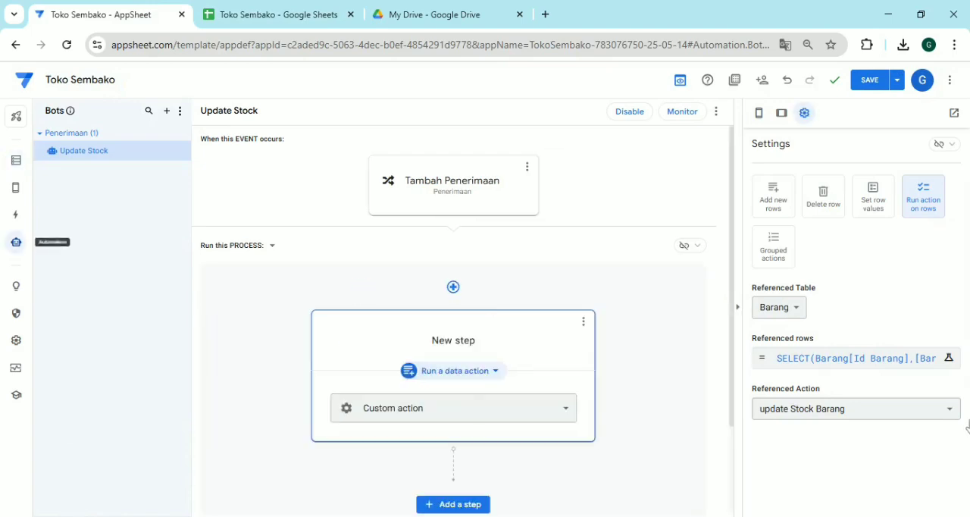
pyautogui.click(524, 210)
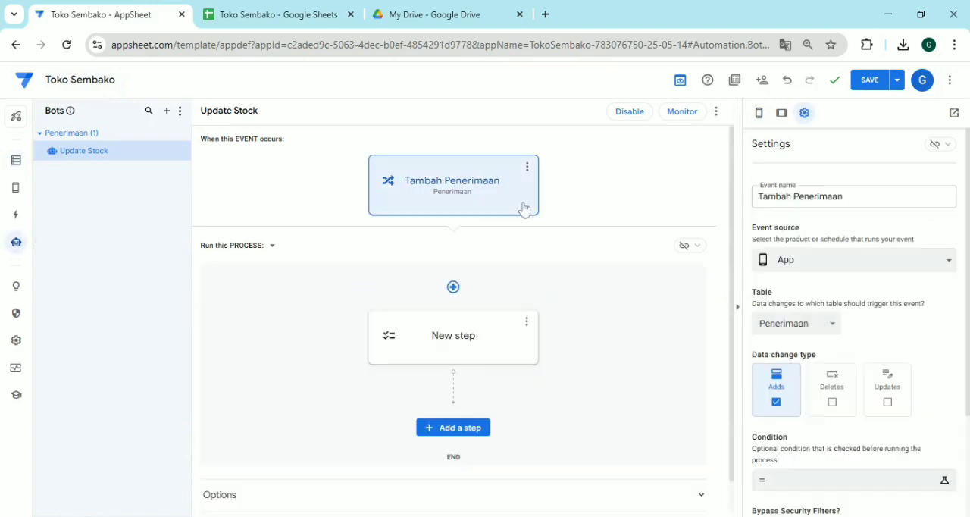
pyautogui.click(488, 362)
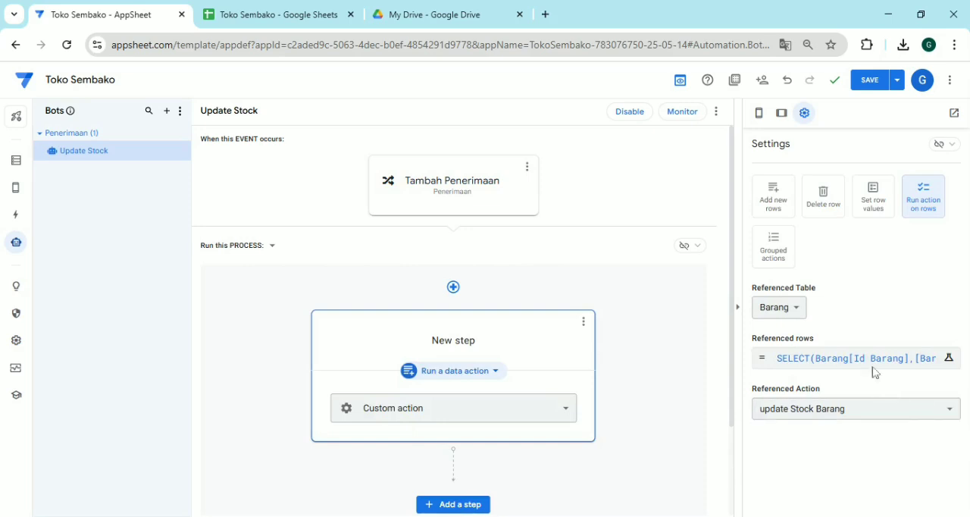
pyautogui.click(849, 363)
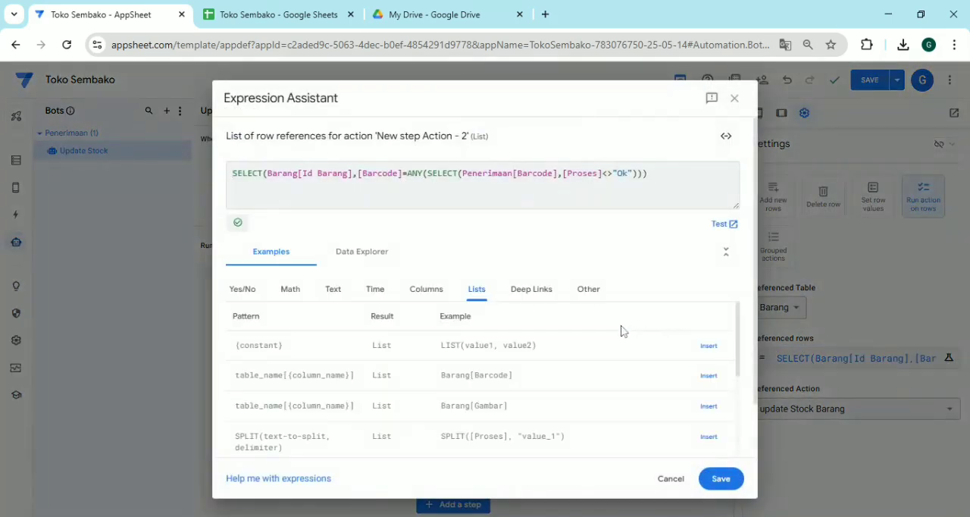
# Test the Referenced rows expression and compare its result with the Barang sheet in Google Sheets, returning to the expression in AppSheet
pyautogui.click(717, 225)
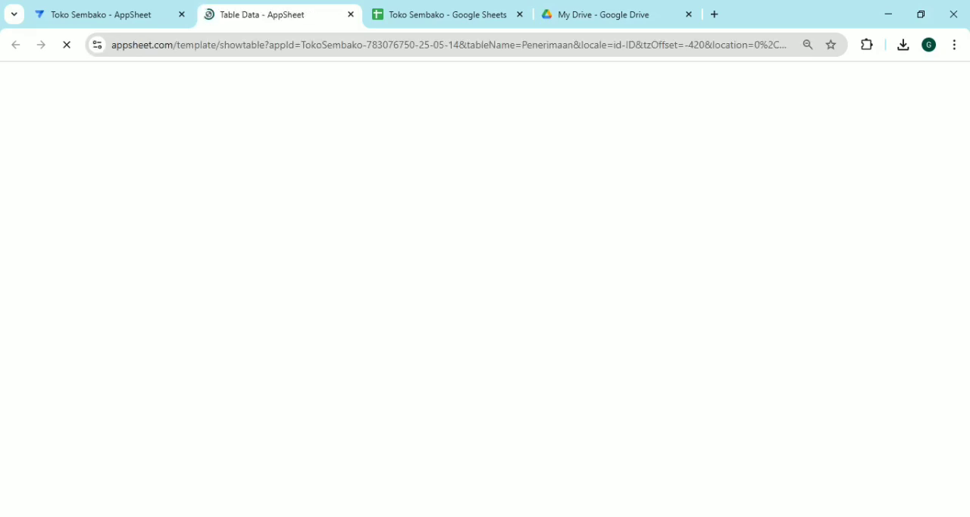
pyautogui.click(352, 15)
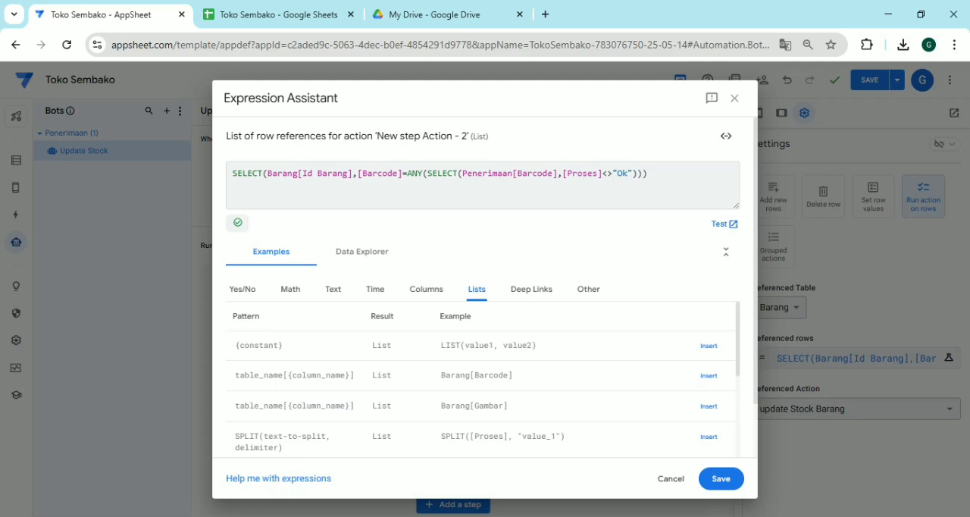
pyautogui.click(716, 226)
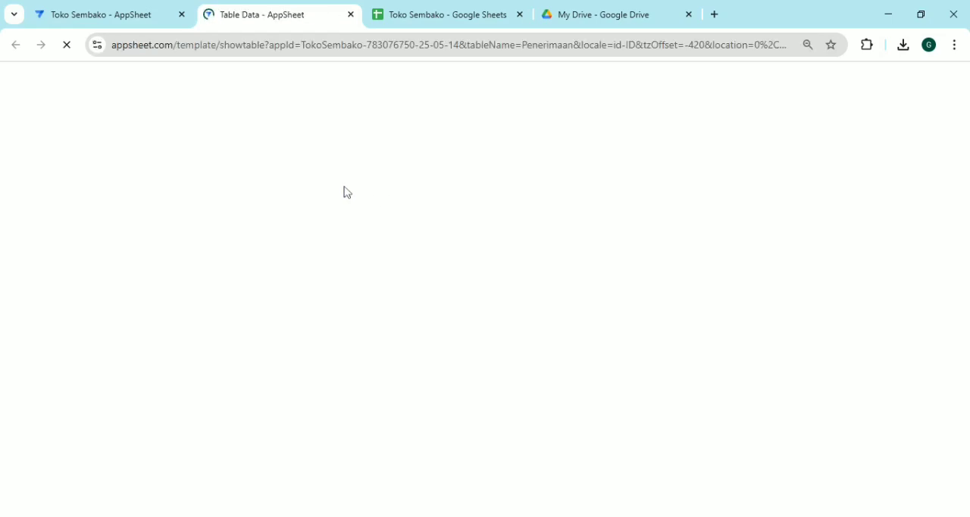
pyautogui.click(349, 16)
pyautogui.click(295, 11)
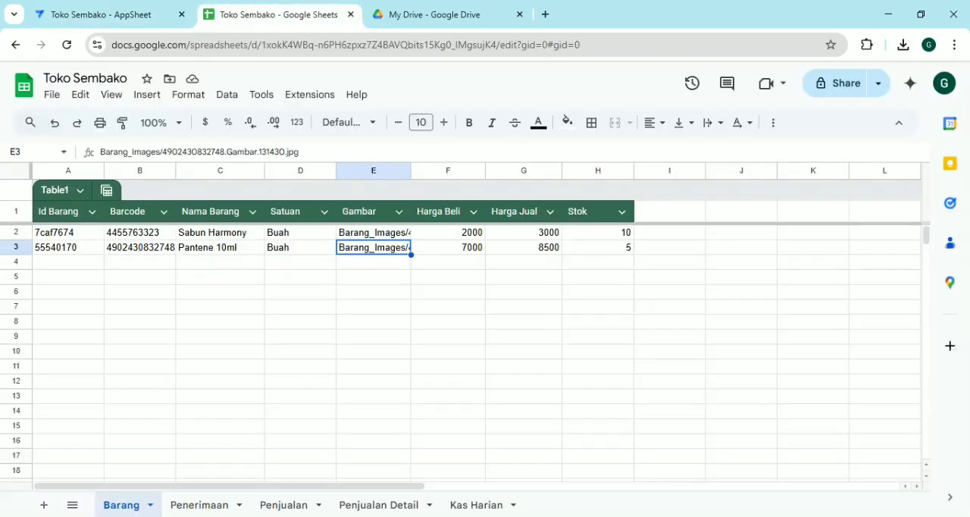
pyautogui.click(143, 15)
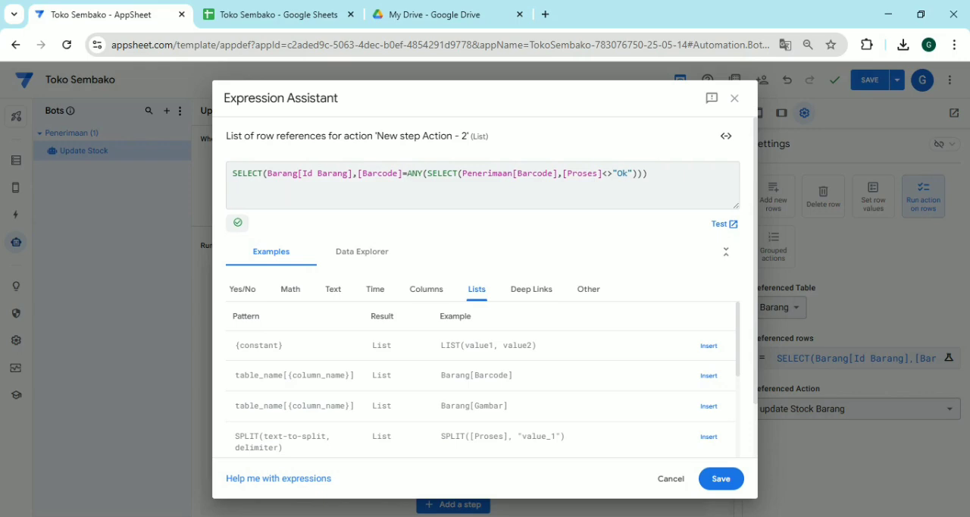
# Wrap the ANY(SELECT(Penerimaan[Barcode],[Proses]<>"Ok")) part of the Referenced rows expression in a LOOKUP function, including its closing parenthesis
pyautogui.write('LOO')
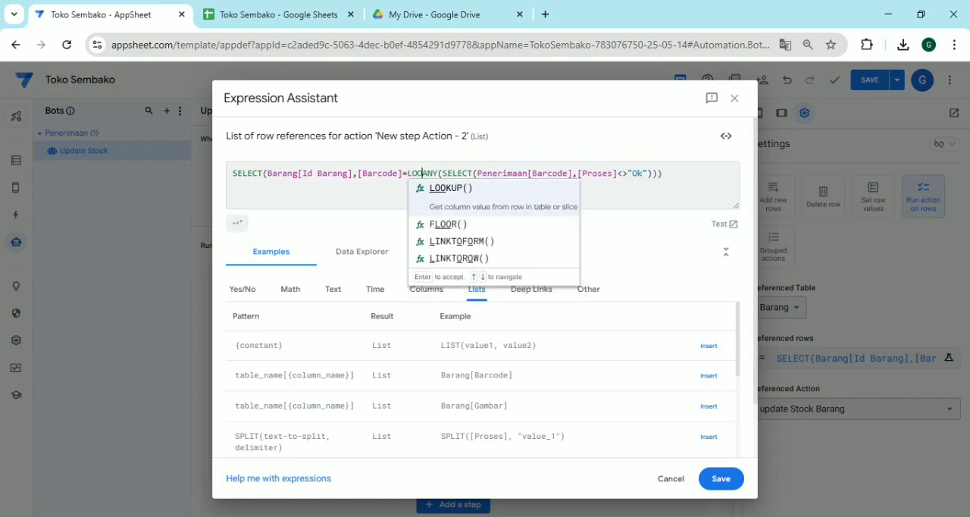
pyautogui.press('Return')
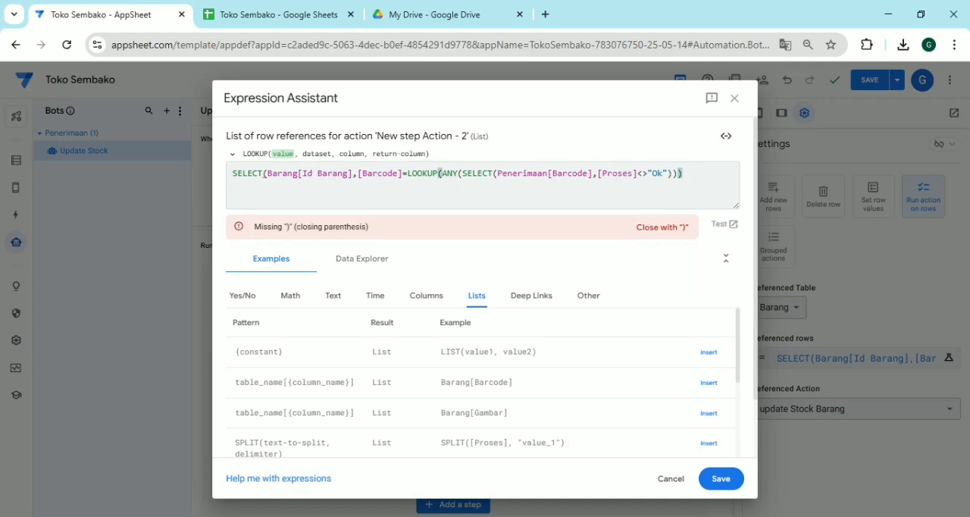
pyautogui.press('Right')
pyautogui.press('Right')
pyautogui.press('Right')
pyautogui.press('Right')
pyautogui.press('Right')
pyautogui.press('Right')
pyautogui.press('Right')
pyautogui.press('Right')
pyautogui.press('Right')
pyautogui.press('Right')
pyautogui.press('Right')
pyautogui.press('Right')
pyautogui.press('Right')
pyautogui.press('Right')
pyautogui.press('Right')
pyautogui.press('Right')
pyautogui.press('Right')
pyautogui.press('Right')
pyautogui.press('Right')
pyautogui.press('Right')
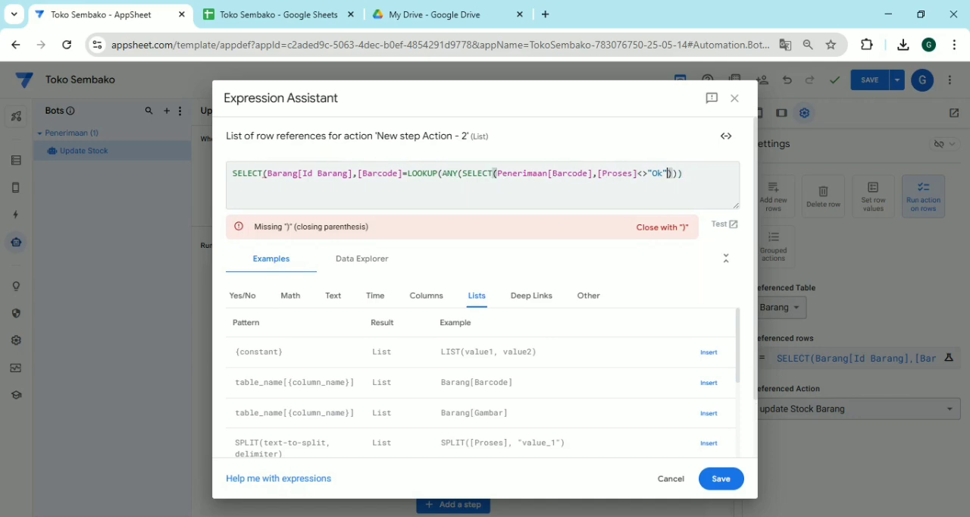
pyautogui.write(')')
pyautogui.write(')')
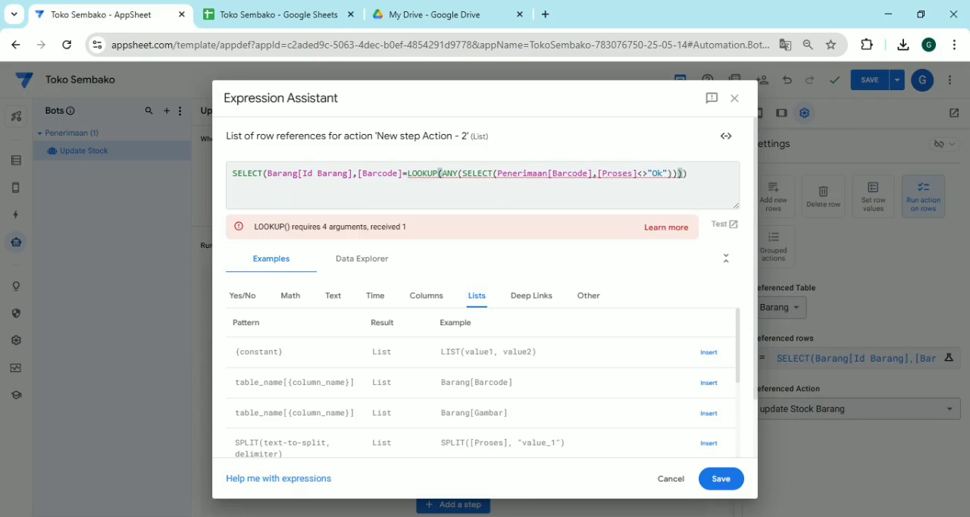
pyautogui.write(',')
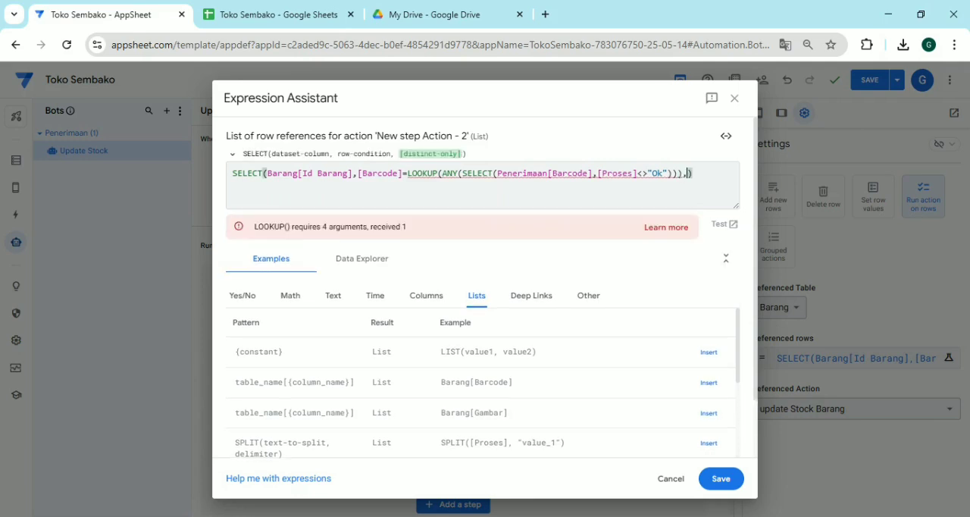
pyautogui.write('pe')
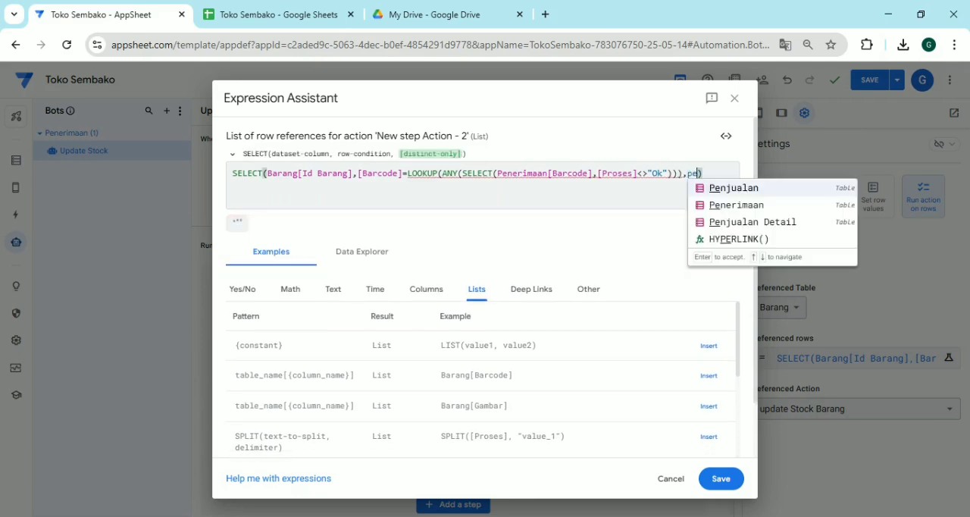
pyautogui.press('Return')
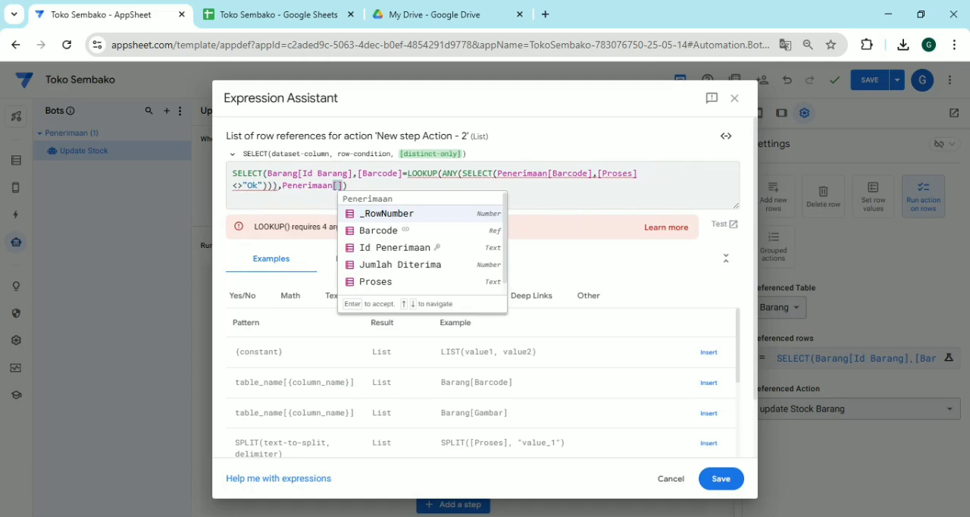
pyautogui.press('Right')
pyautogui.hotkey('shift', 'Left')
pyautogui.hotkey('shift', 'Left')
pyautogui.hotkey('shift', 'Left')
pyautogui.hotkey('shift', 'Left')
pyautogui.hotkey('shift', 'Left')
pyautogui.hotkey('shift', 'Left')
pyautogui.hotkey('shift', 'Left')
pyautogui.hotkey('shift', 'Left')
pyautogui.hotkey('shift', 'Left')
pyautogui.hotkey('shift', 'Left')
pyautogui.hotkey('shift', 'Left')
pyautogui.hotkey('shift', 'Left')
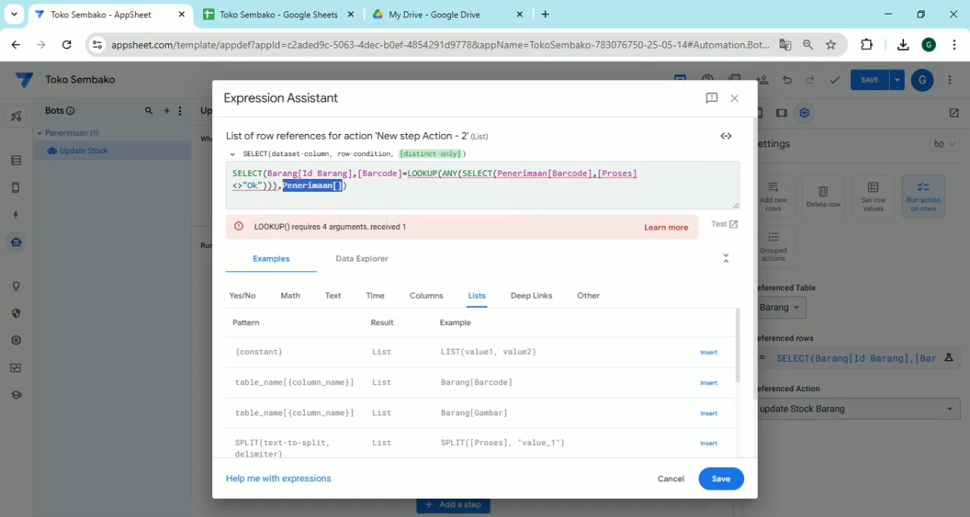
pyautogui.hotkey('shift', 'Left')
pyautogui.press('BackSpace')
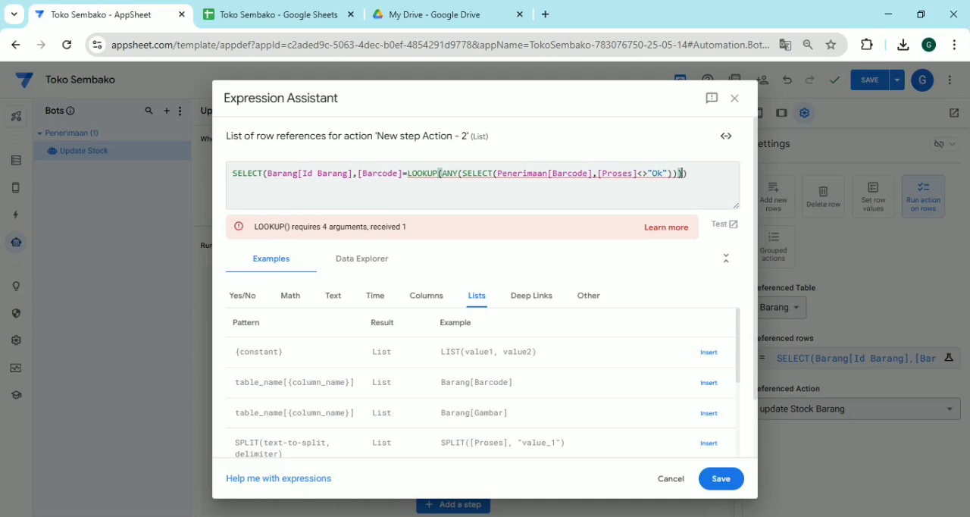
pyautogui.write(',pe')
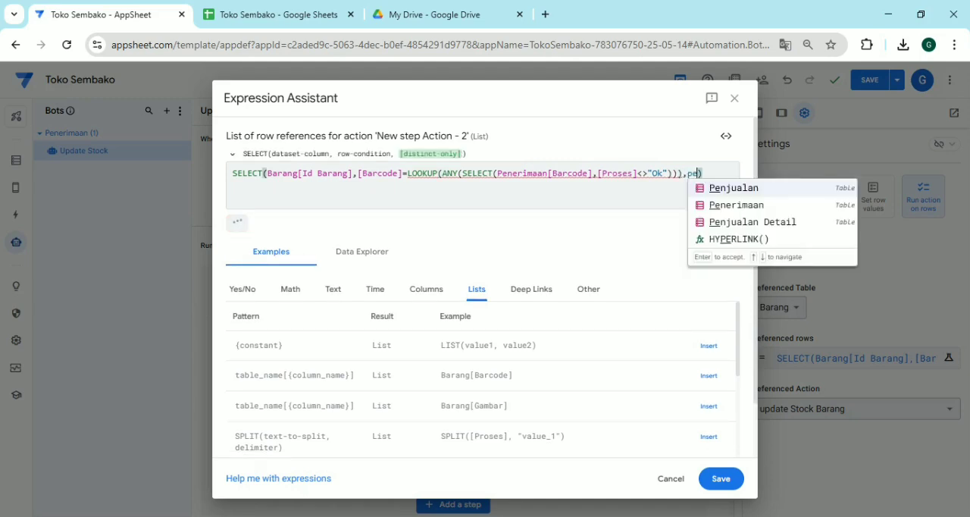
pyautogui.press('Down')
pyautogui.press('Return')
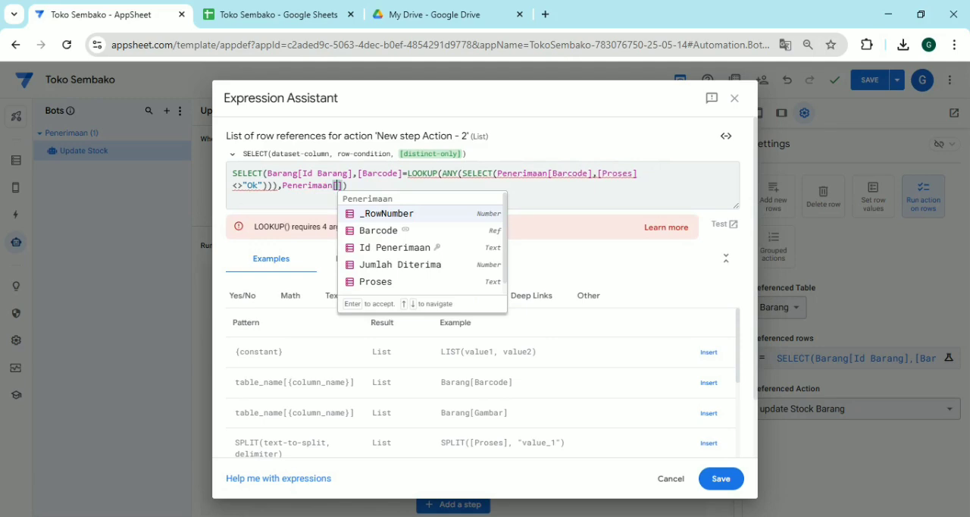
pyautogui.press('Escape')
pyautogui.press('Right')
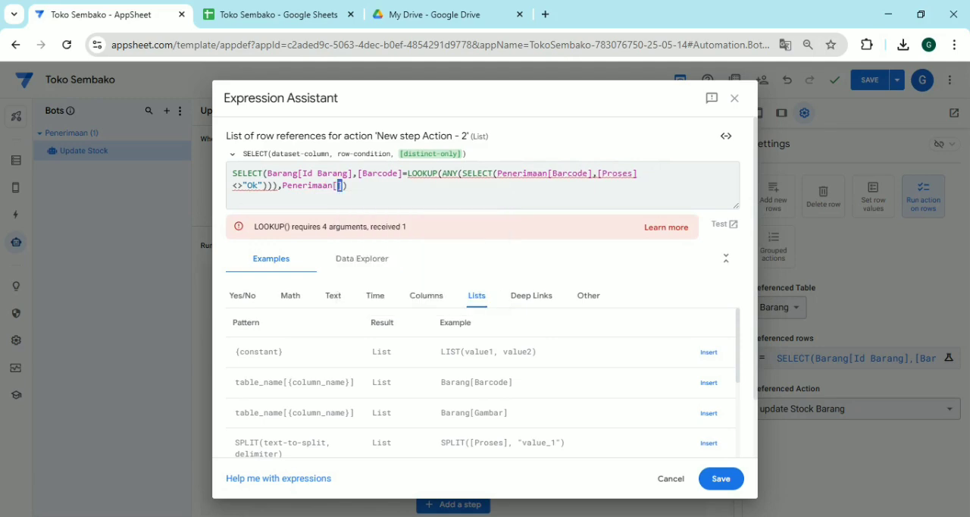
pyautogui.hotkey('shift', 'Left')
pyautogui.hotkey('shift', 'Left')
pyautogui.hotkey('shift', 'Left')
pyautogui.hotkey('shift', 'Left')
pyautogui.hotkey('shift', 'Left')
pyautogui.hotkey('shift', 'Left')
pyautogui.hotkey('shift', 'Left')
pyautogui.hotkey('shift', 'Left')
pyautogui.hotkey('shift', 'Left')
pyautogui.hotkey('shift', 'Left')
pyautogui.hotkey('shift', 'Left')
pyautogui.hotkey('shift', 'Left')
pyautogui.hotkey('shift', 'Left')
pyautogui.hotkey('shift', 'Left')
pyautogui.hotkey('shift', 'Right')
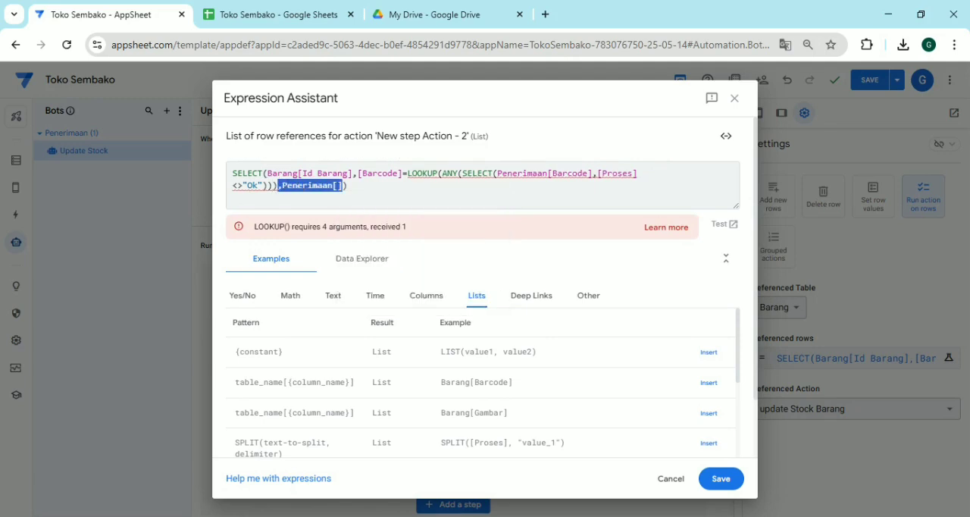
pyautogui.press('BackSpace')
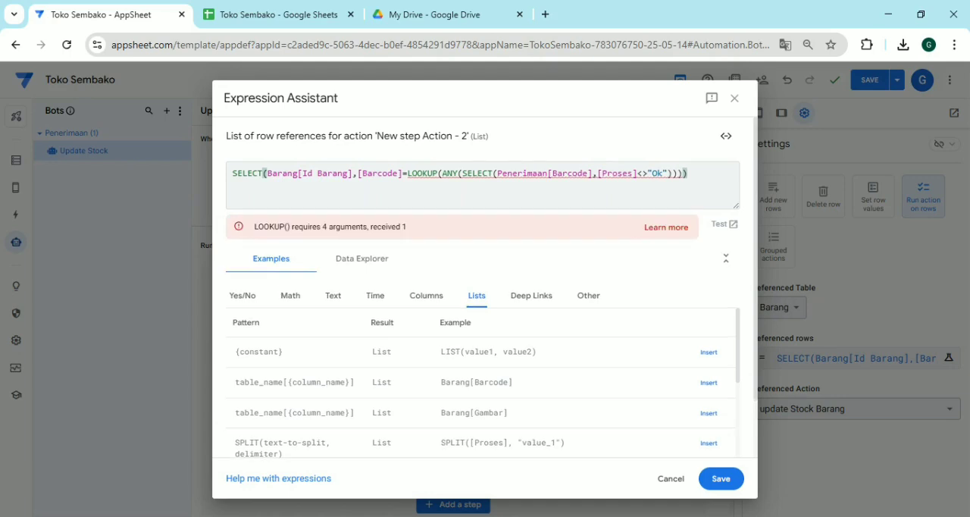
# Add "Penerimaan" as the dataset argument of LOOKUP, directly after the ANY expression and inside LOOKUP's closing parenthesis
pyautogui.press('Left')
pyautogui.press('Left')
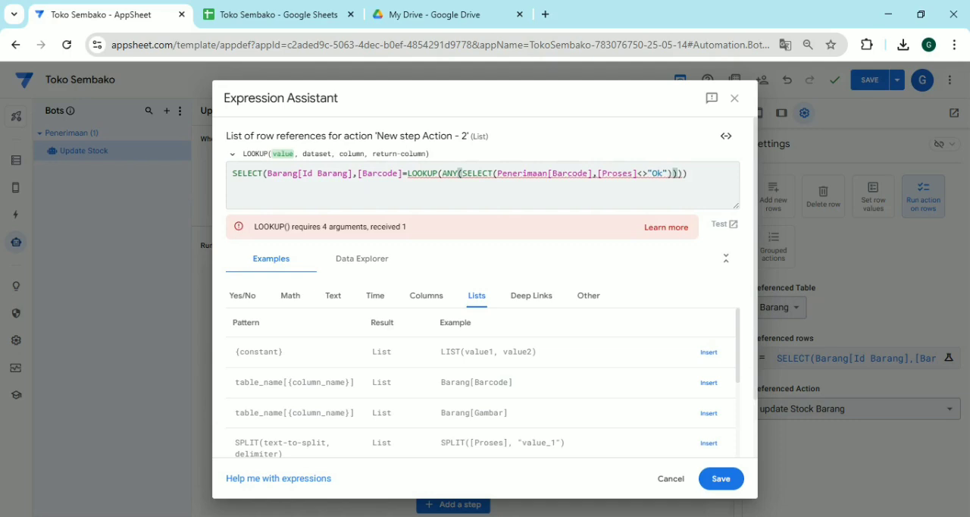
pyautogui.press('Left')
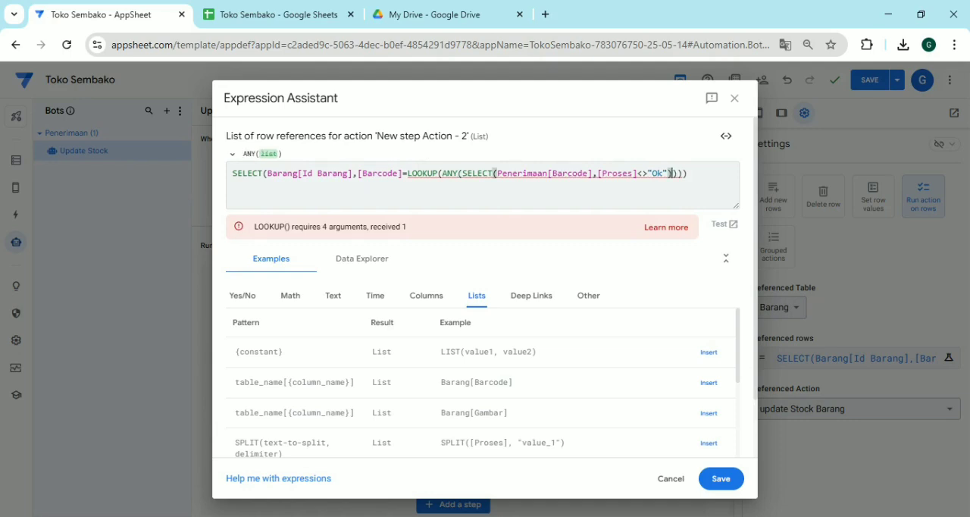
pyautogui.press('Right')
pyautogui.press('Right')
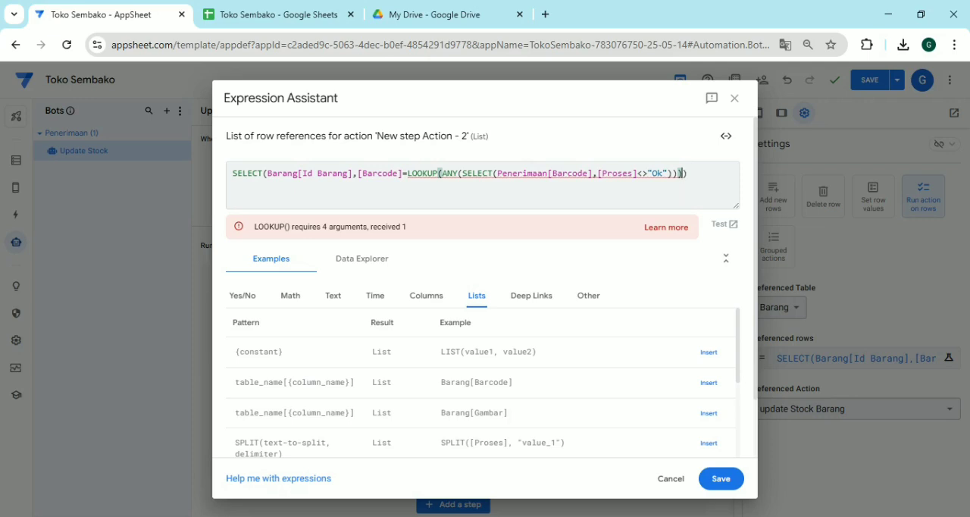
pyautogui.press('Left')
pyautogui.press('Left')
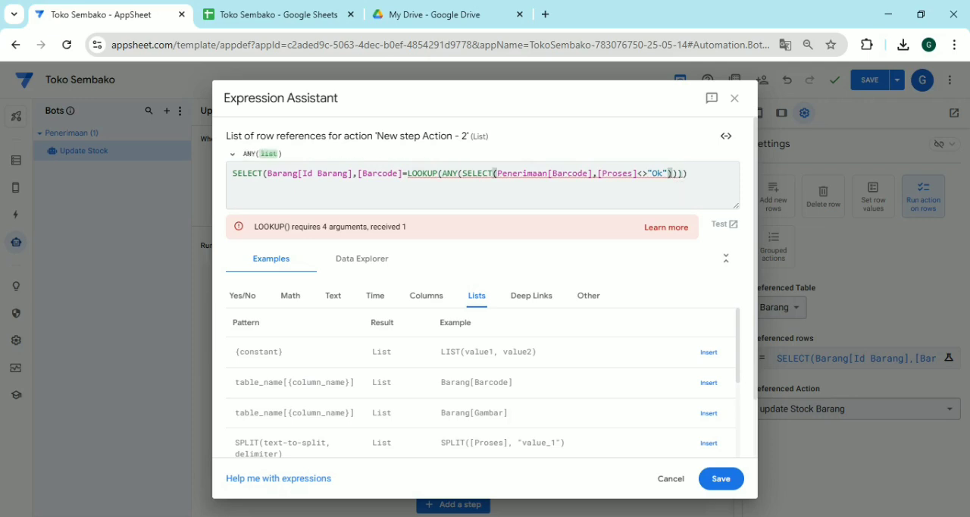
pyautogui.press('Right')
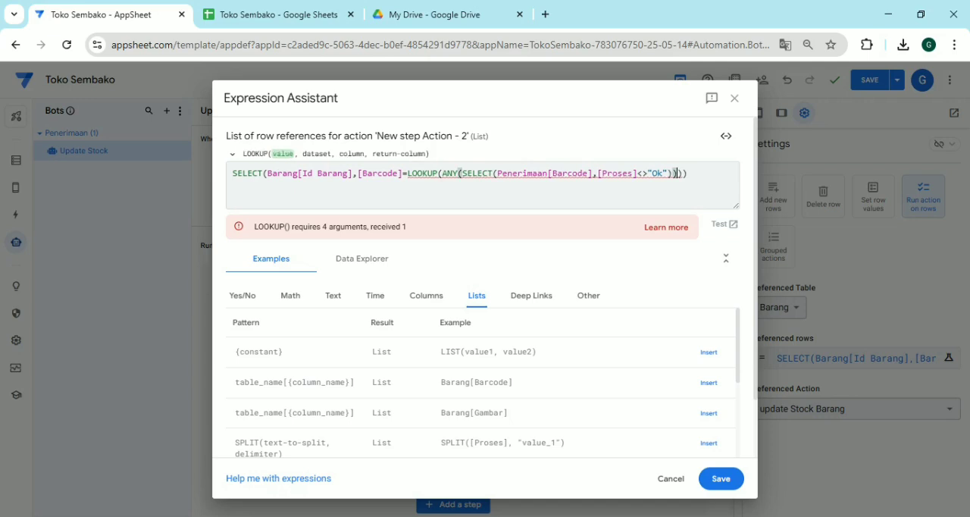
pyautogui.press('Right')
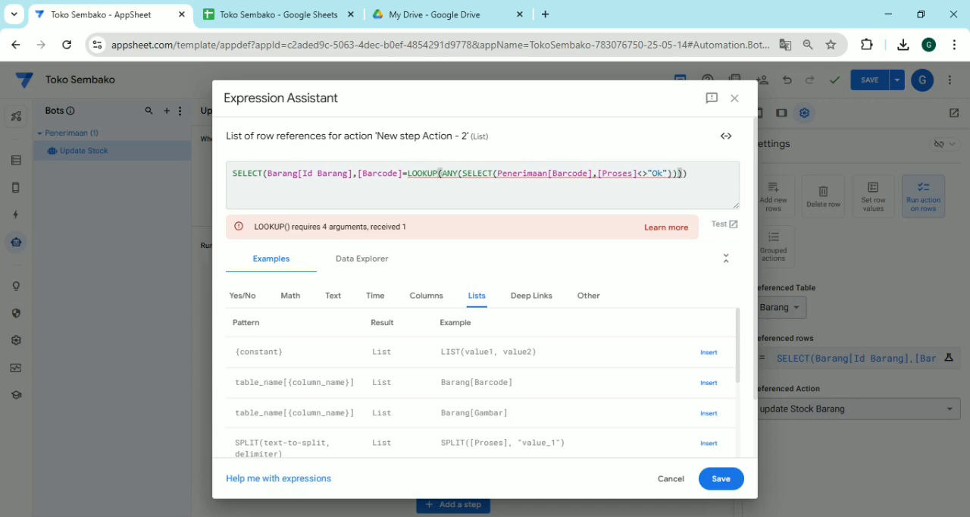
pyautogui.press('Left')
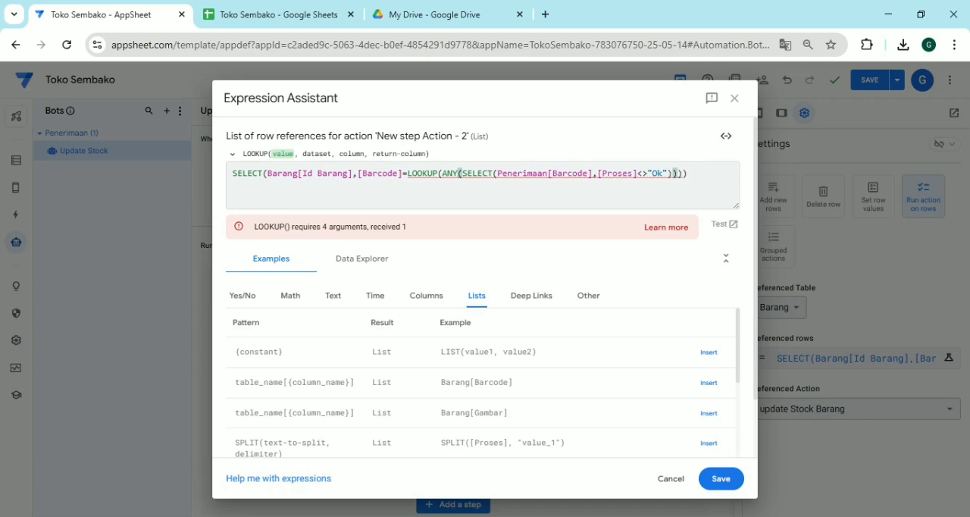
pyautogui.write(',pe')
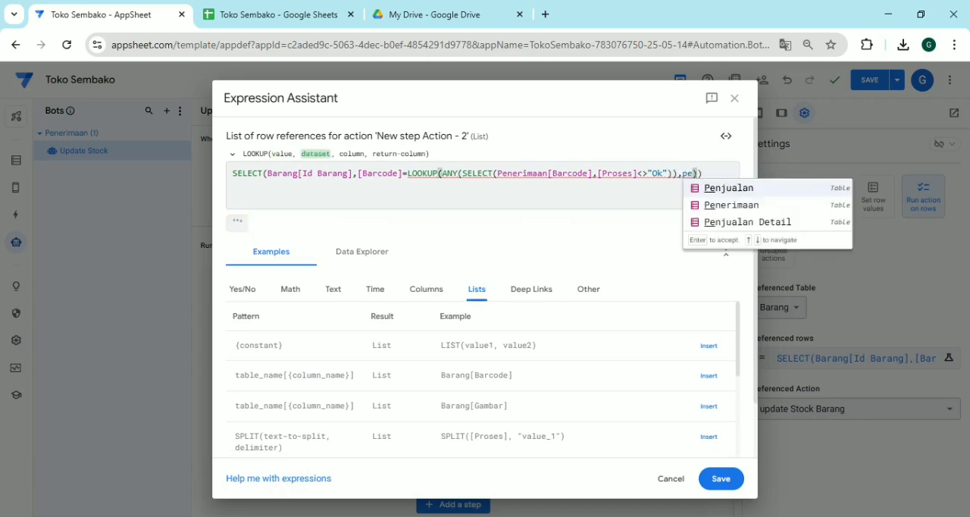
pyautogui.press('Down')
pyautogui.press('Return')
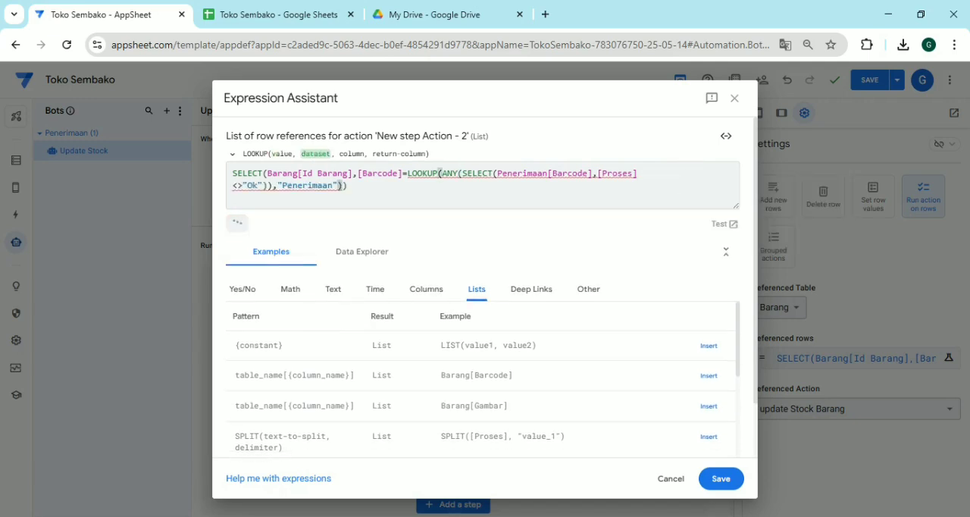
# Complete the LOOKUP function with "Id Penerimaan" as the column and "Barcode" as the return column
pyautogui.write(',')
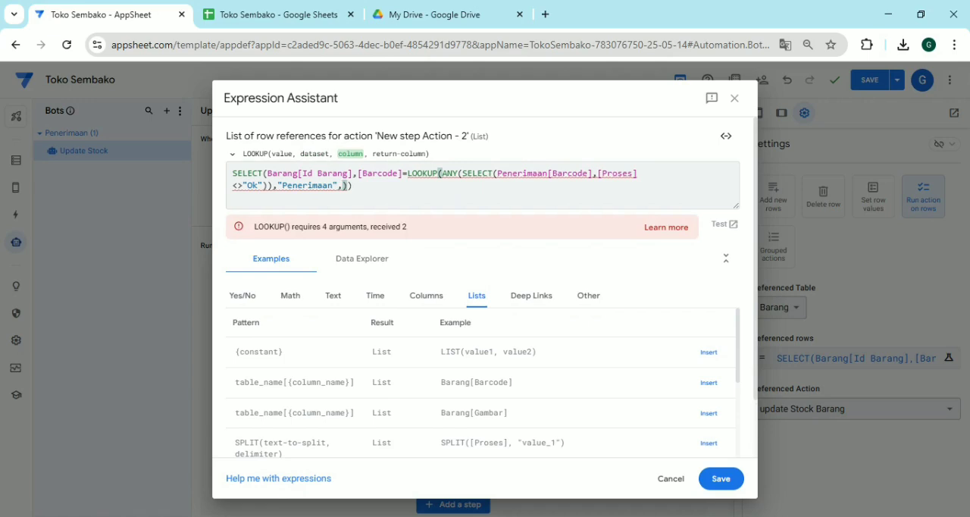
pyautogui.write('"Id Penerimaan"')
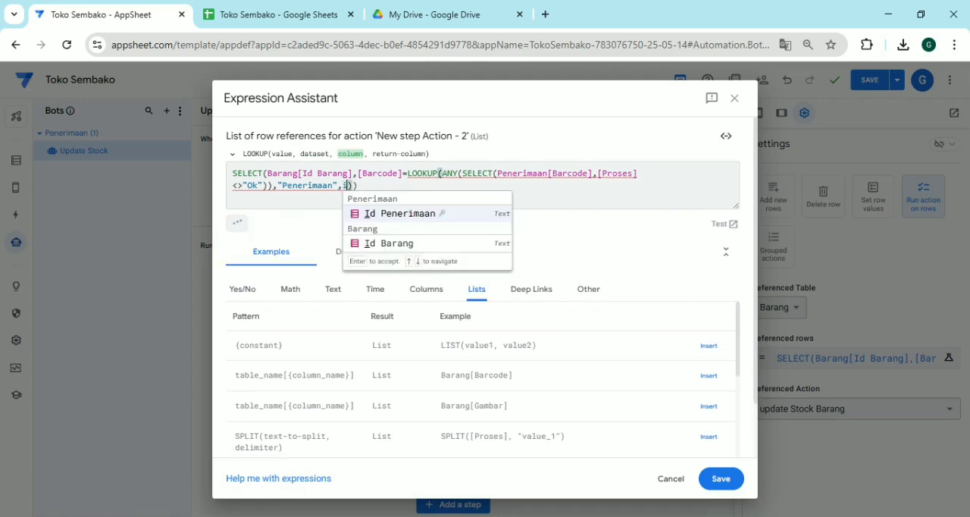
pyautogui.press('Return')
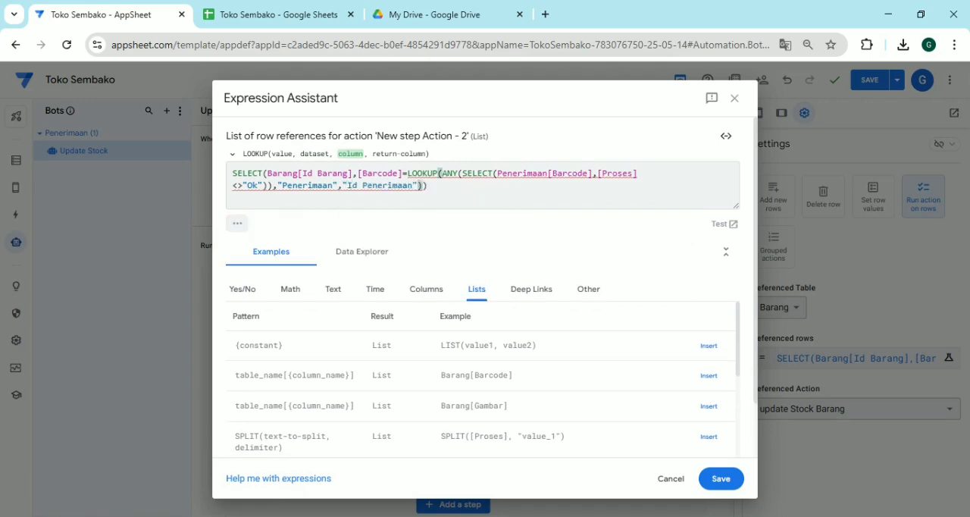
pyautogui.write(',b')
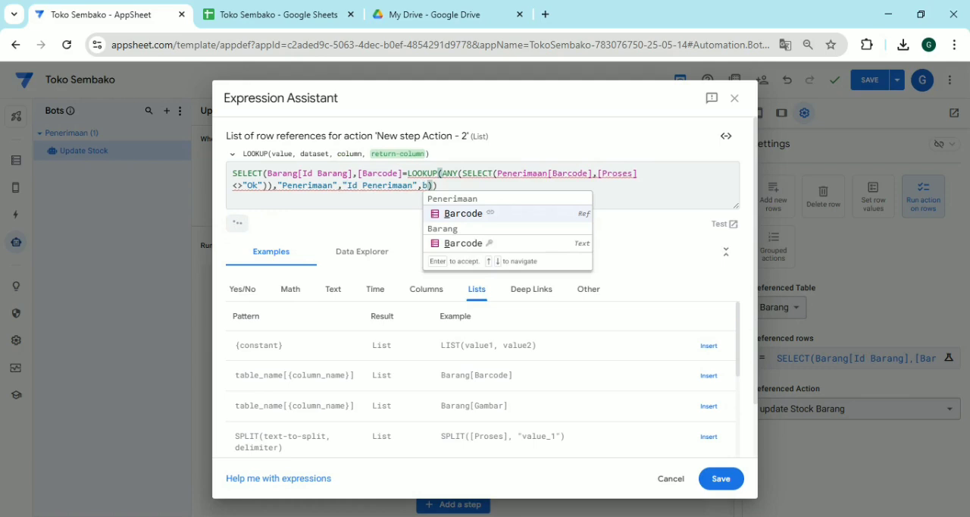
pyautogui.press('Return')
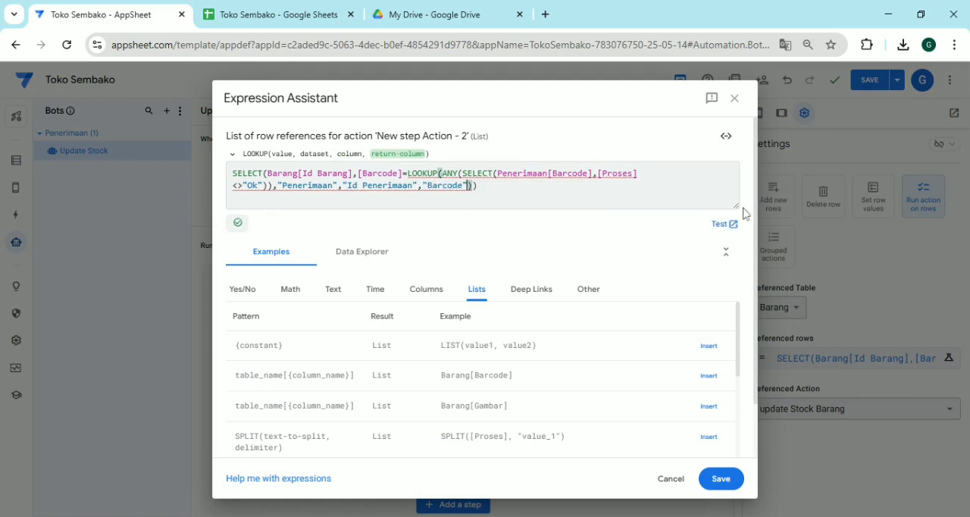
# Test the LOOKUP-based expression, check the Barang and Penerimaan sheets in Google Sheets, and return to the expression in AppSheet
pyautogui.click(720, 225)
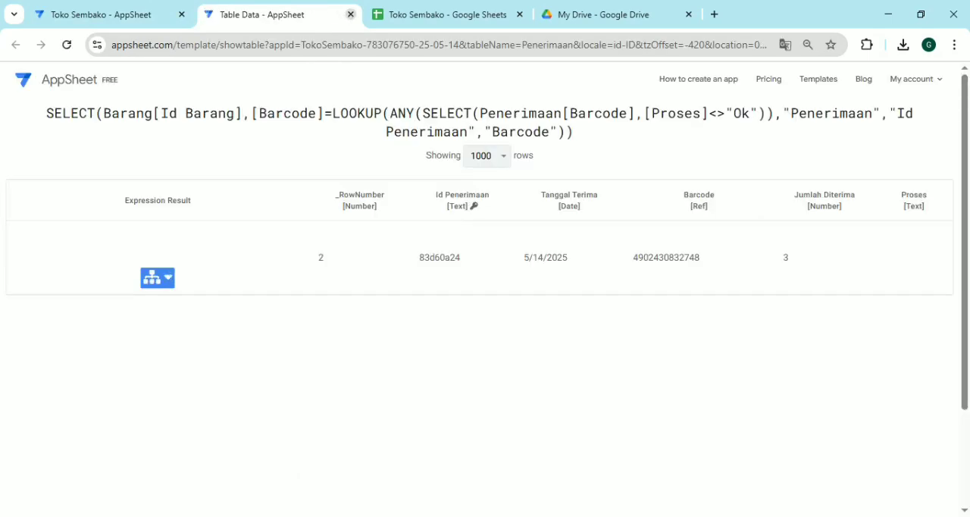
pyautogui.click(350, 14)
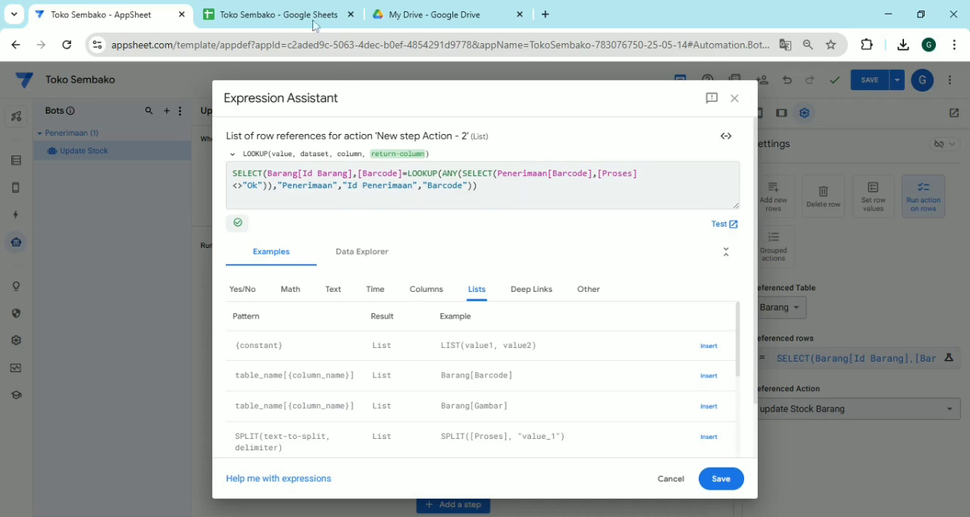
pyautogui.click(288, 7)
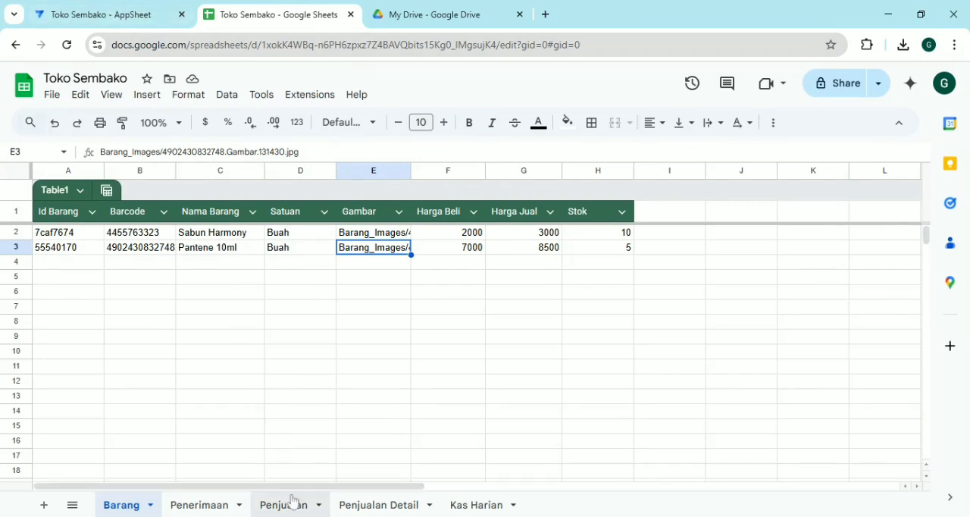
pyautogui.click(126, 19)
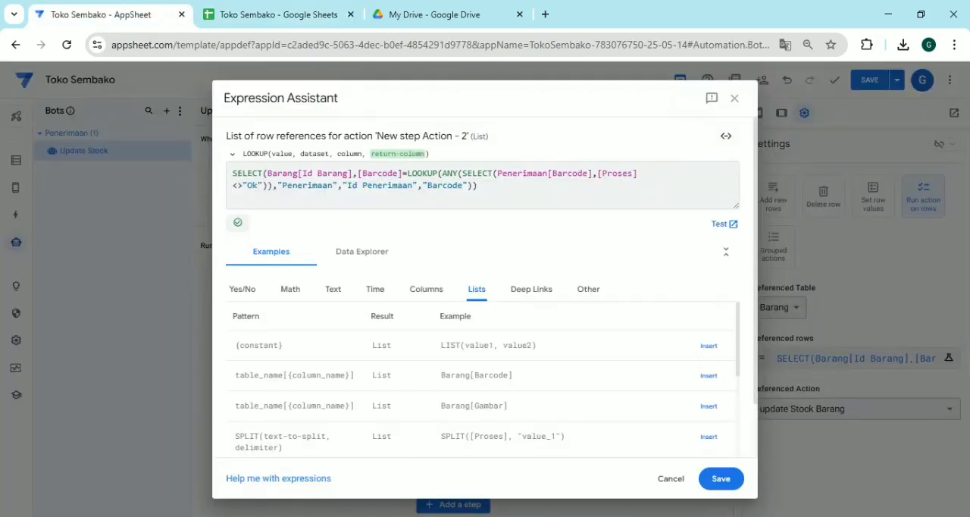
pyautogui.click(288, 19)
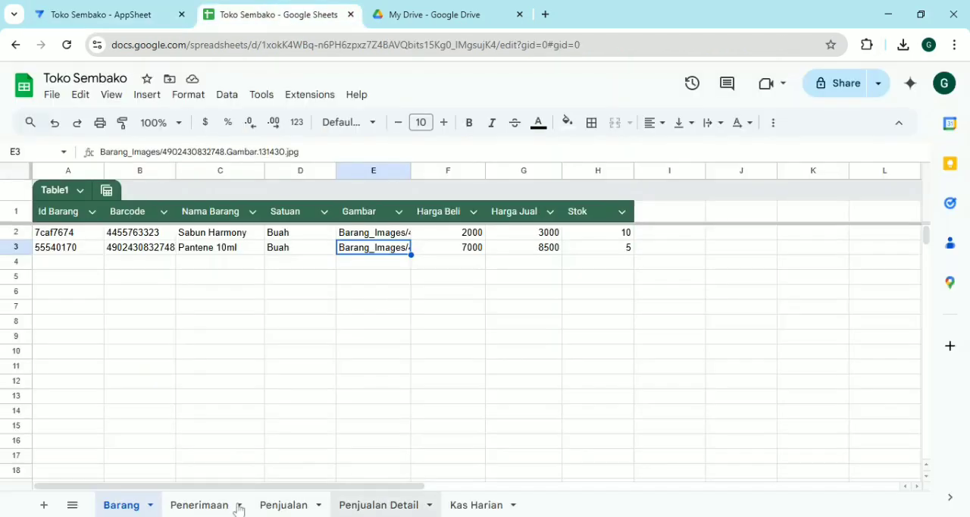
pyautogui.click(204, 505)
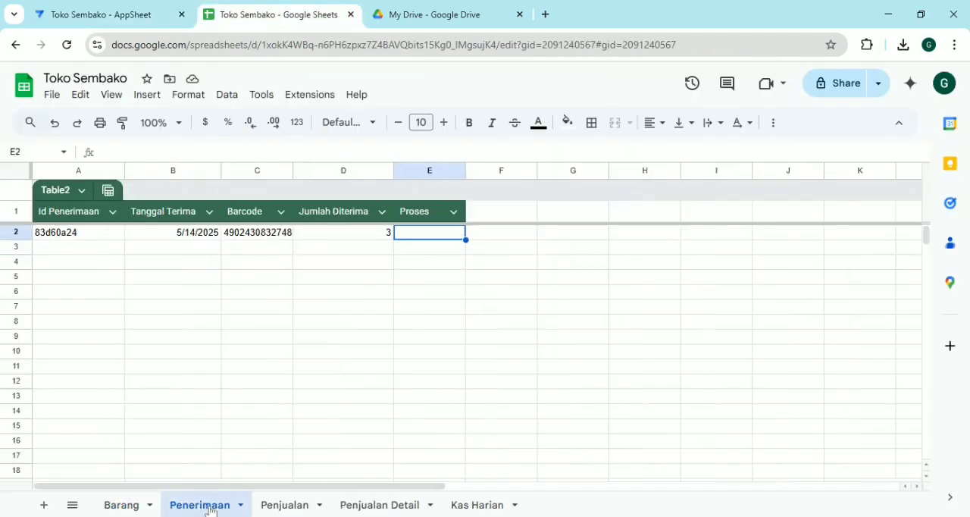
pyautogui.click(86, 25)
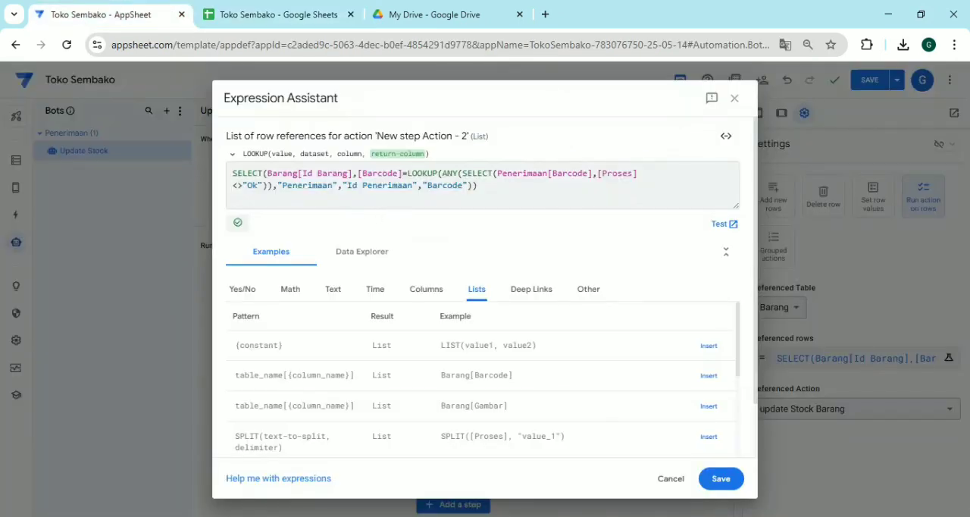
# Remove LOOKUP and its "Penerimaan","Id Penerimaan","Barcode" arguments, leaving [Barcode]=ANY(SELECT(...)) in the expression, and test it
pyautogui.moveTo(407, 173); pyautogui.dragTo(443, 173)
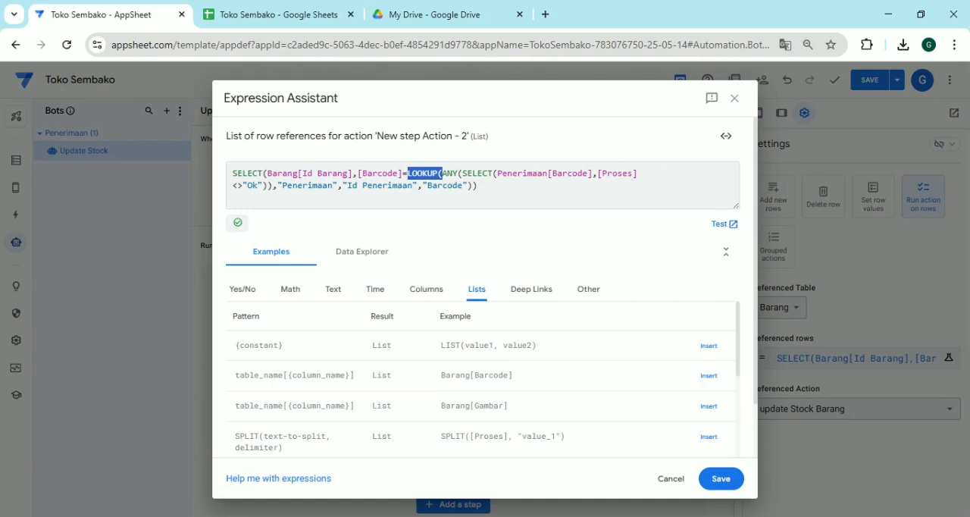
pyautogui.press('BackSpace')
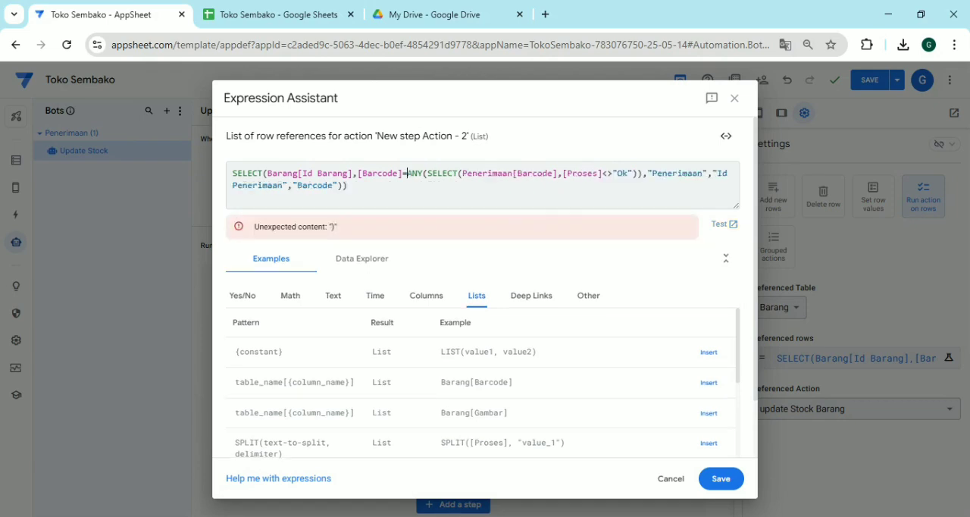
pyautogui.click(347, 185)
pyautogui.press('Left')
pyautogui.hotkey('shift', 'Left')
pyautogui.hotkey('shift', 'Left')
pyautogui.hotkey('shift', 'Left')
pyautogui.hotkey('shift', 'Left')
pyautogui.hotkey('shift', 'Left')
pyautogui.hotkey('shift', 'Left')
pyautogui.hotkey('shift', 'Left')
pyautogui.hotkey('shift', 'Left')
pyautogui.hotkey('shift', 'Left')
pyautogui.hotkey('shift', 'Left')
pyautogui.hotkey('shift', 'Left')
pyautogui.hotkey('shift', 'Left')
pyautogui.hotkey('shift', 'Left')
pyautogui.hotkey('shift', 'Left')
pyautogui.hotkey('shift', 'Left')
pyautogui.hotkey('shift', 'Left')
pyautogui.hotkey('shift', 'Left')
pyautogui.hotkey('shift', 'Left')
pyautogui.hotkey('shift', 'Left')
pyautogui.hotkey('shift', 'Left')
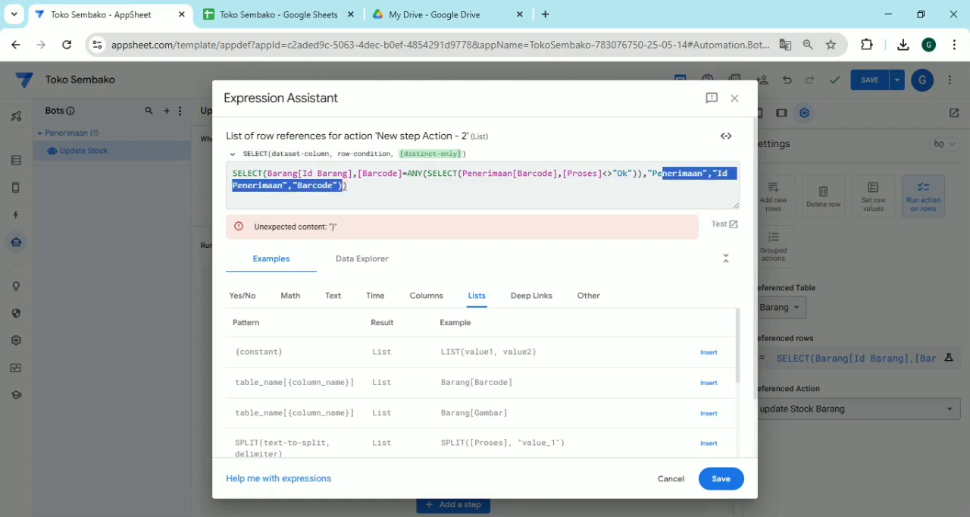
pyautogui.hotkey('shift', 'Left')
pyautogui.hotkey('shift', 'Left')
pyautogui.hotkey('shift', 'Left')
pyautogui.hotkey('shift', 'Left')
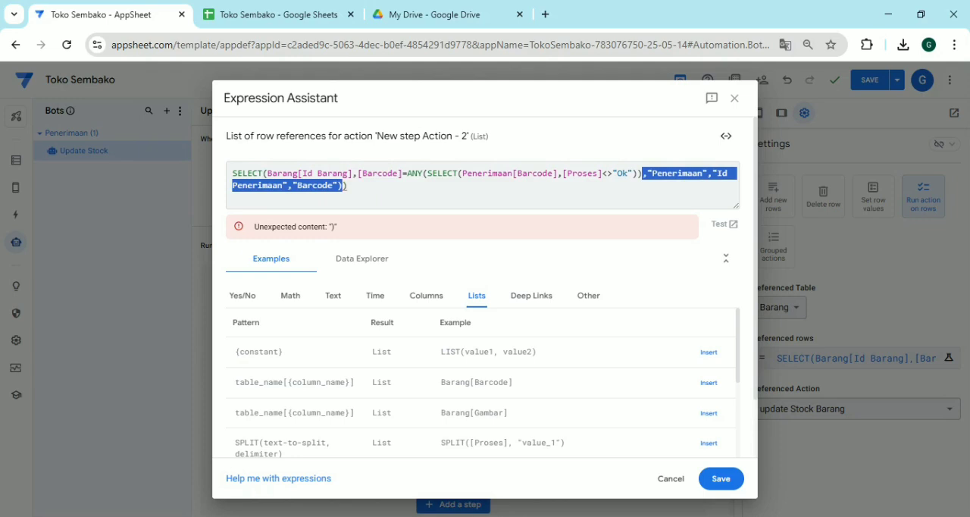
pyautogui.press('BackSpace')
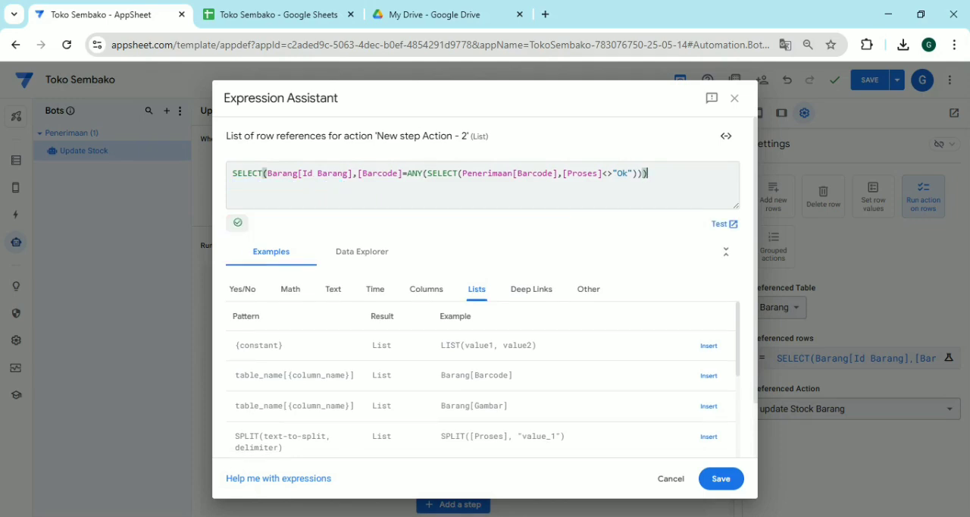
pyautogui.click(720, 232)
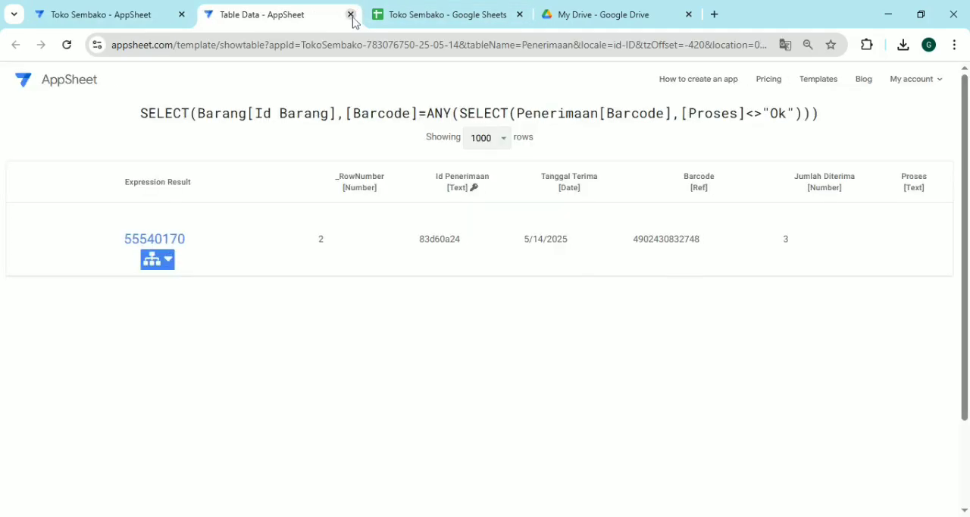
pyautogui.click(350, 14)
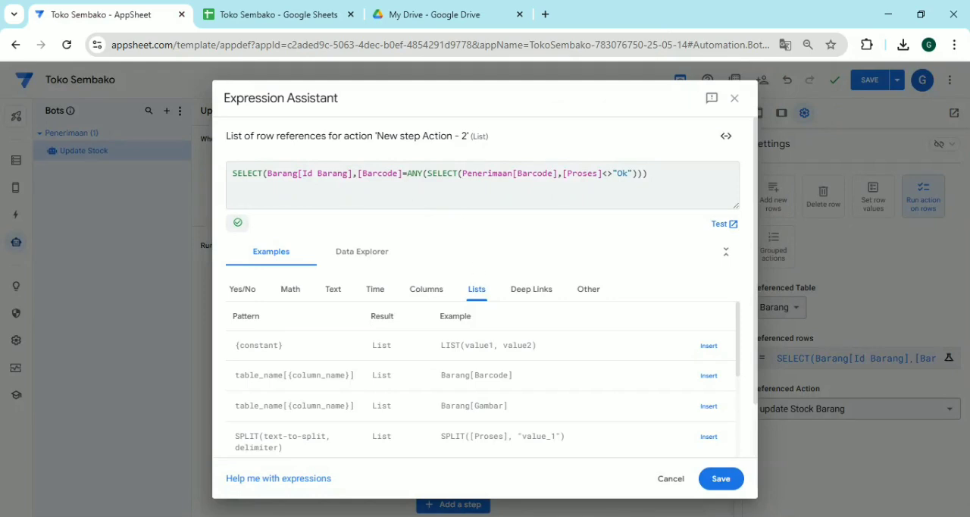
# Change the column returned by the outer SELECT to Barang[Barcode]
pyautogui.doubleClick(330, 173)
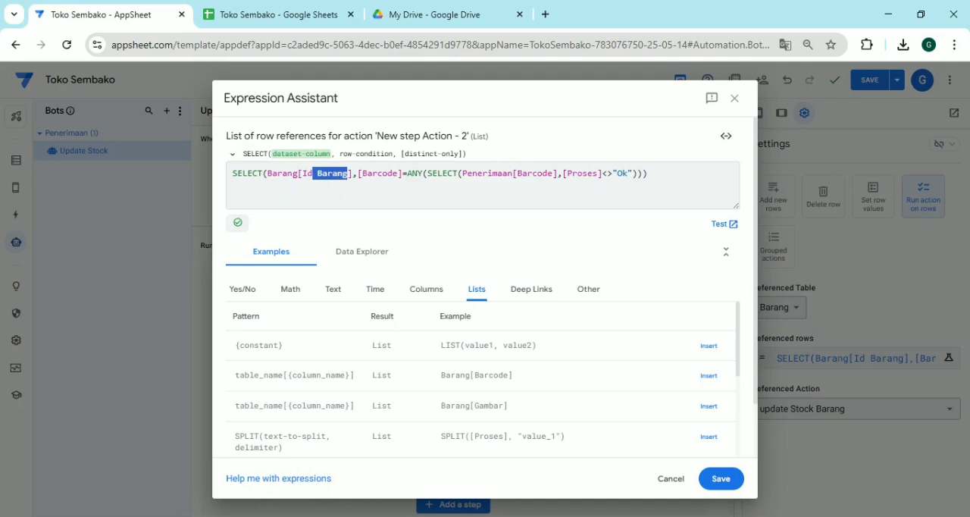
pyautogui.write('bnar')
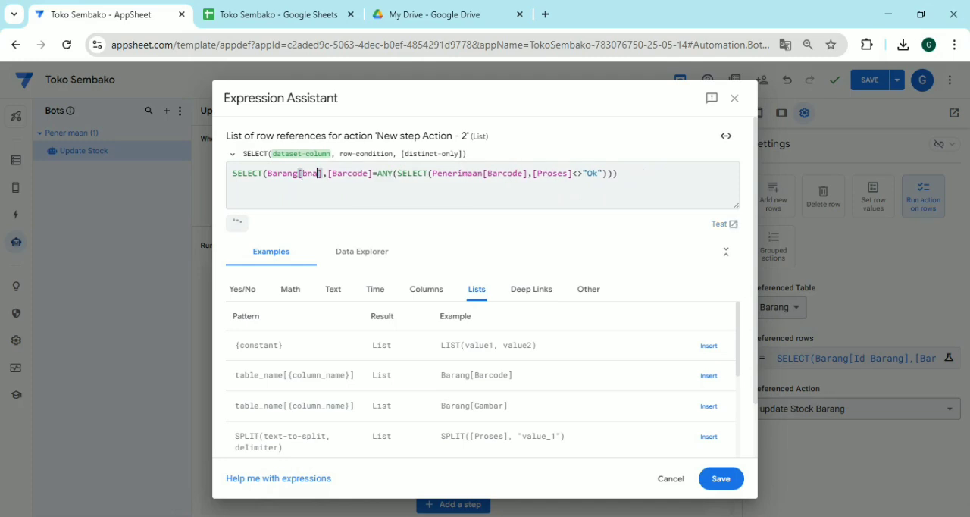
pyautogui.press('BackSpace')
pyautogui.press('BackSpace')
pyautogui.press('BackSpace')
pyautogui.press('BackSpace')
pyautogui.write('Bar')
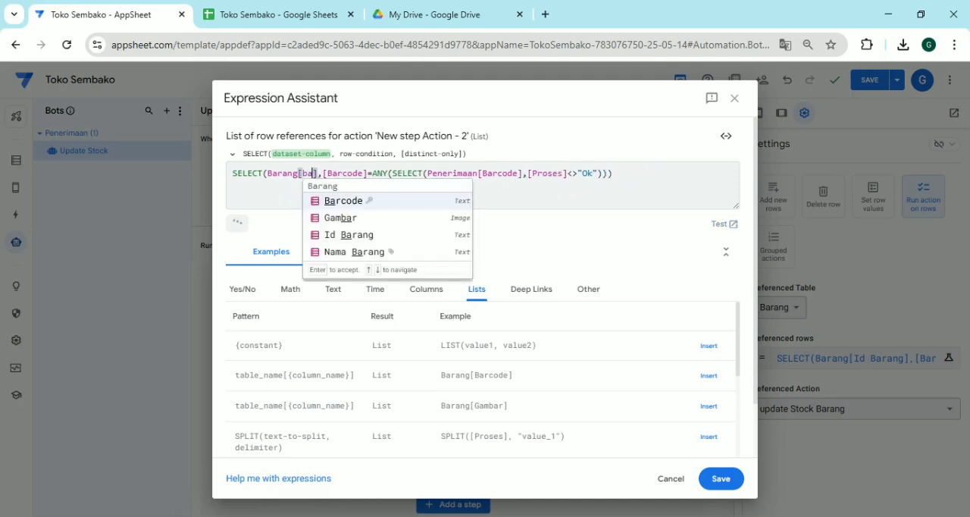
pyautogui.press('Return')
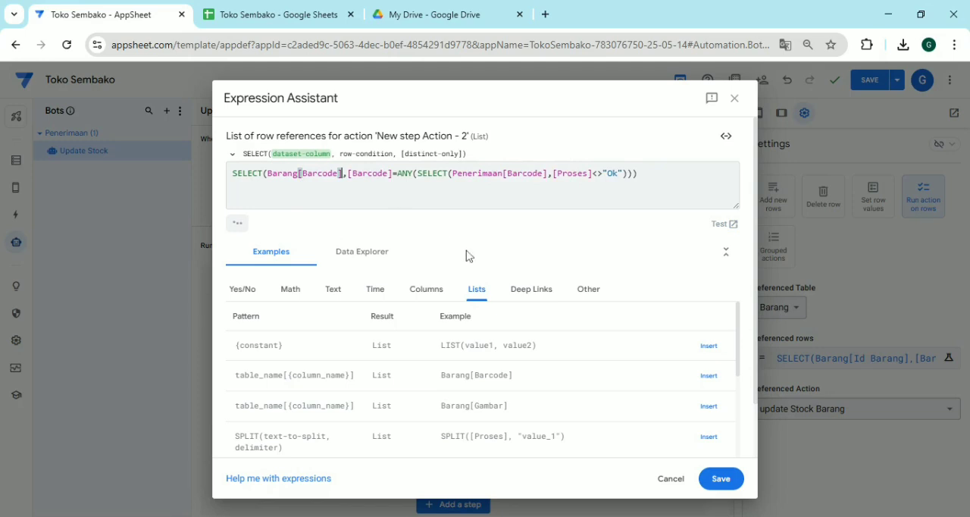
# Test the Barang[Barcode] expression, close the test results, and save both the expression and the app
pyautogui.click(719, 225)
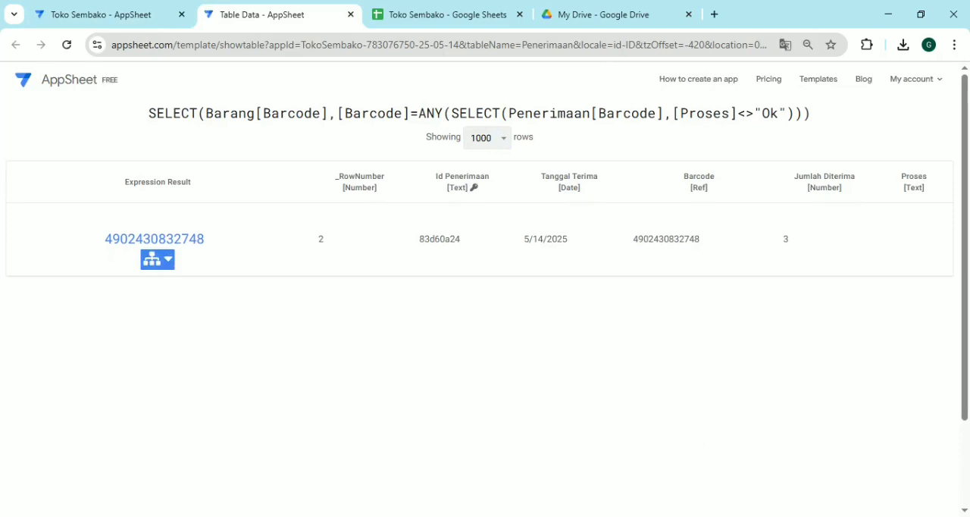
pyautogui.click(350, 14)
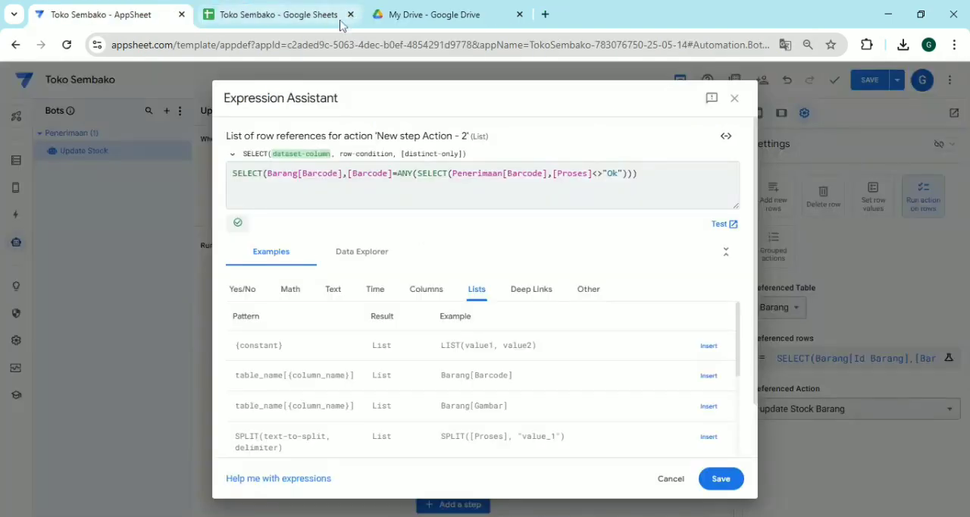
pyautogui.click(720, 478)
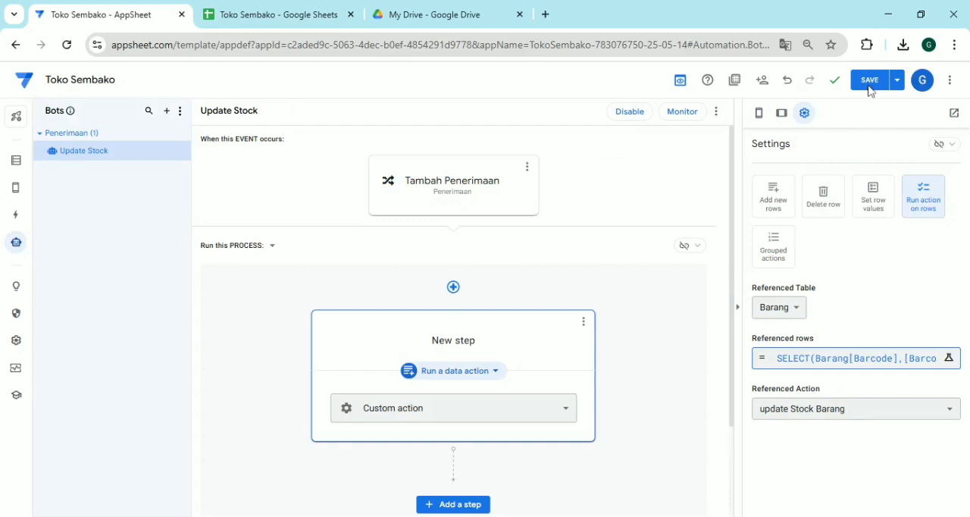
pyautogui.click(871, 92)
# Switch to Google Sheets and delete row 2 from the Penerimaan sheet
pyautogui.click(279, 15)
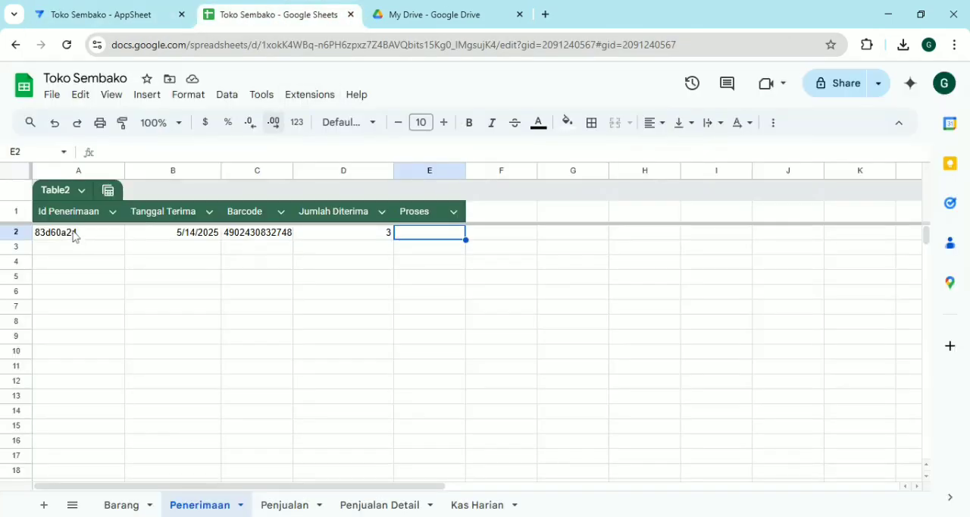
pyautogui.rightClick(17, 232)
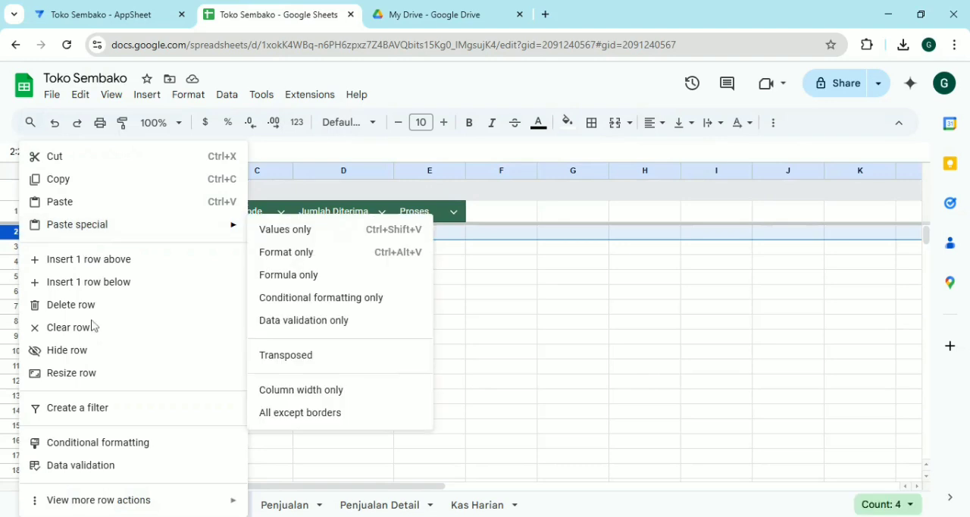
pyautogui.click(83, 306)
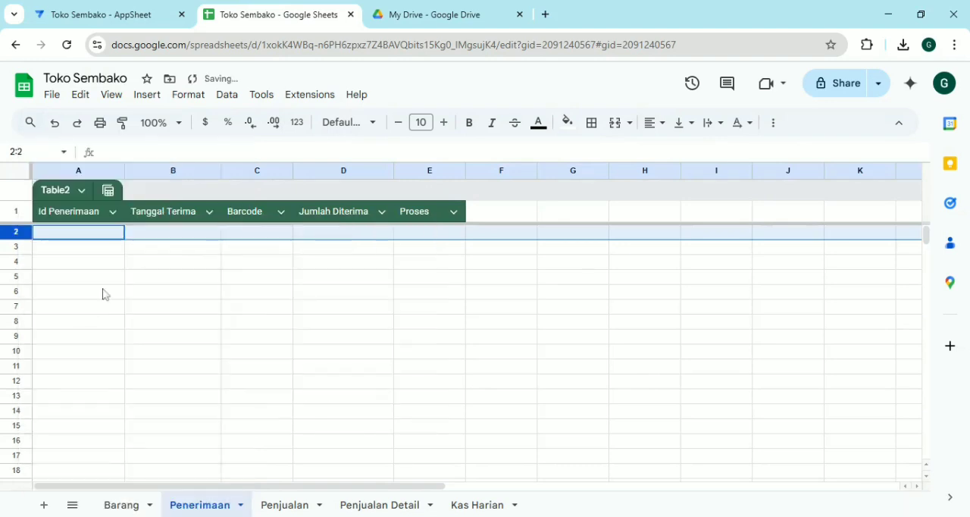
# Return to AppSheet and add a Penerimaan record in the app preview for Pantene 10ml with Jumlah Diterima 3
pyautogui.click(81, 19)
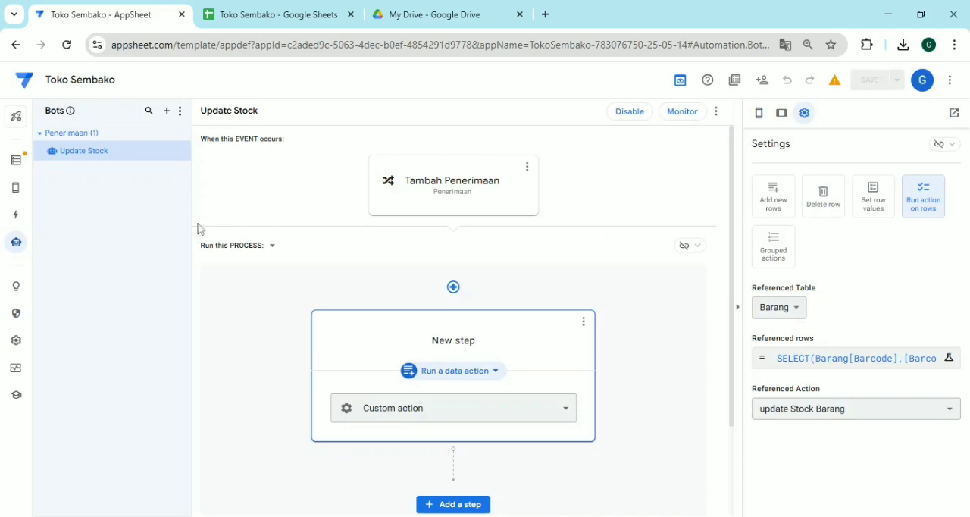
pyautogui.click(15, 188)
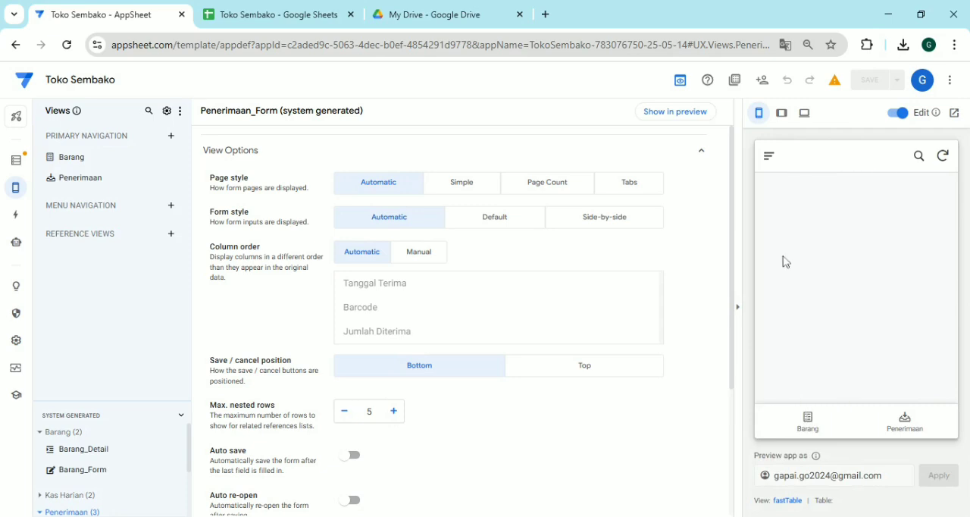
pyautogui.click(912, 443)
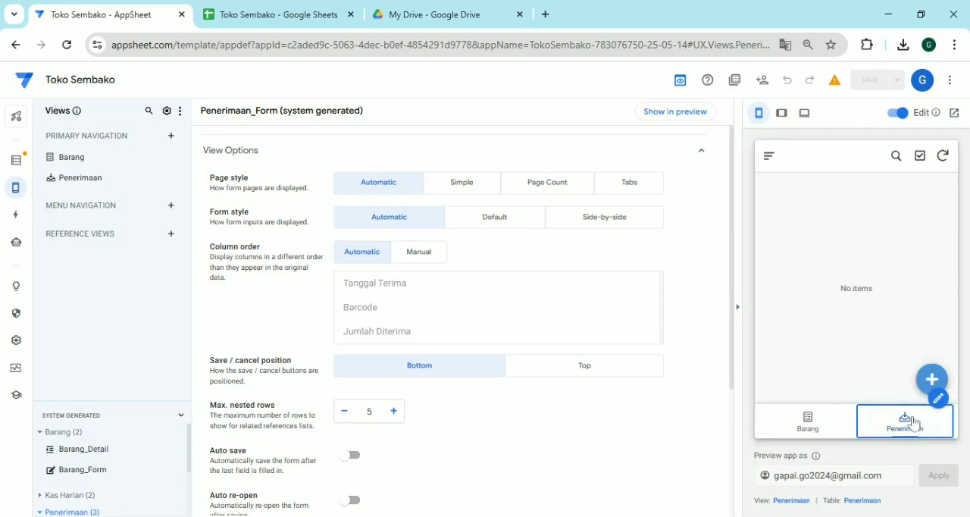
pyautogui.click(934, 378)
pyautogui.click(887, 282)
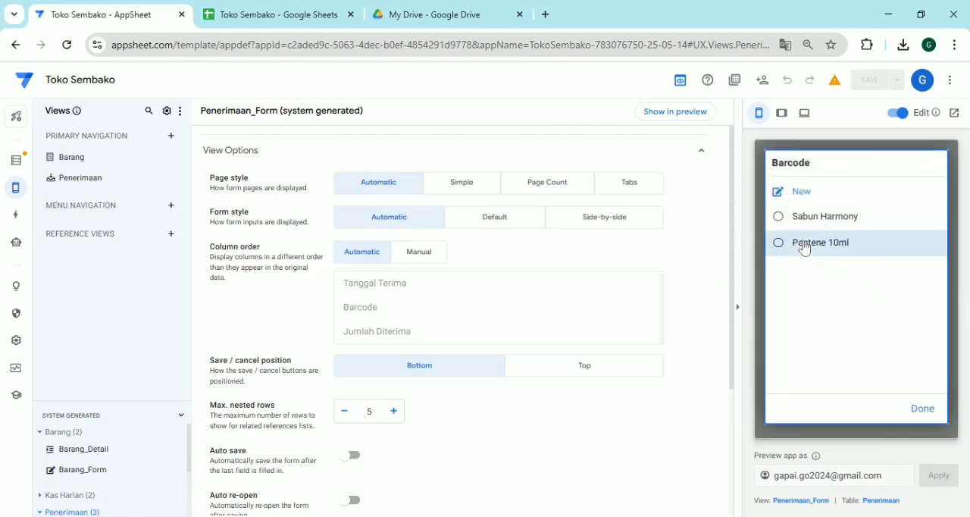
pyautogui.click(809, 247)
pyautogui.click(829, 335)
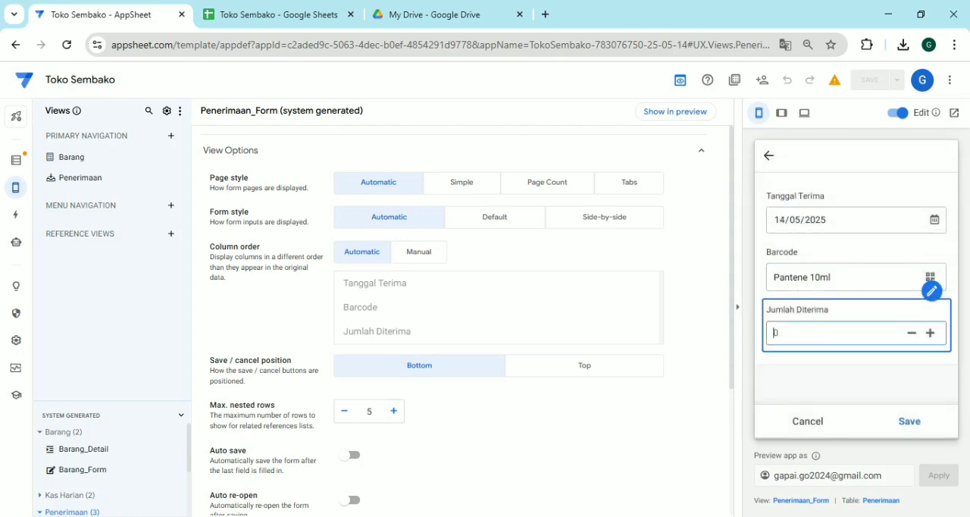
pyautogui.write('3')
pyautogui.click(903, 423)
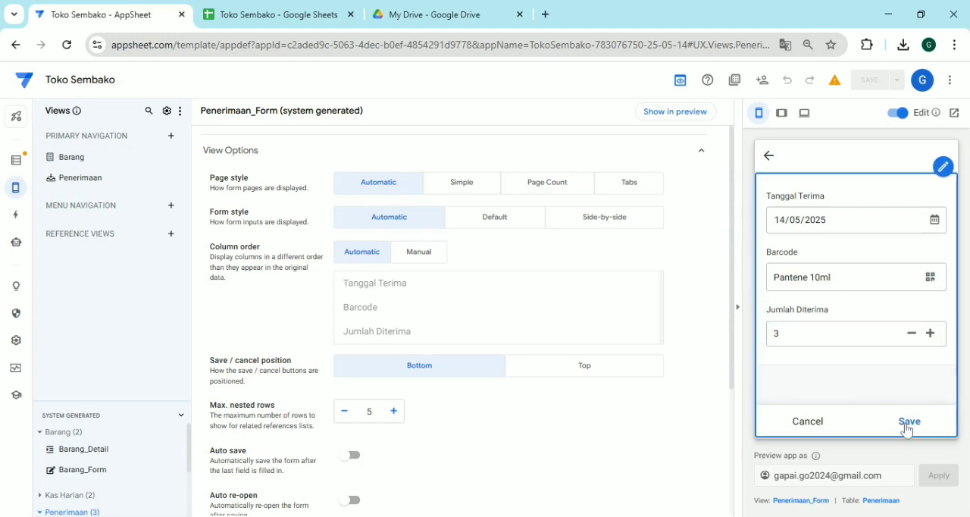
# Check the Penerimaan and Barang sheets in Google Sheets, and the Barang stock in the AppSheet preview with Edit mode off
pyautogui.click(288, 7)
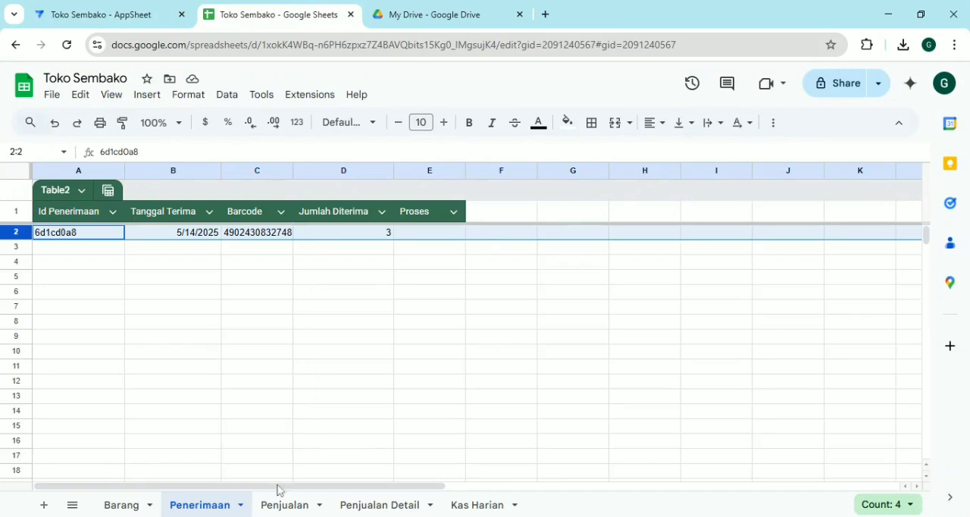
pyautogui.click(127, 511)
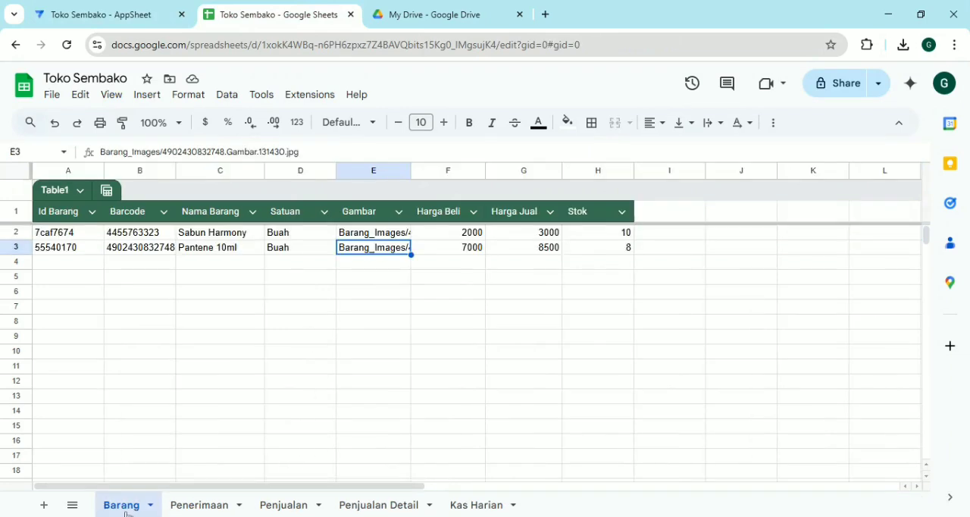
pyautogui.click(112, 12)
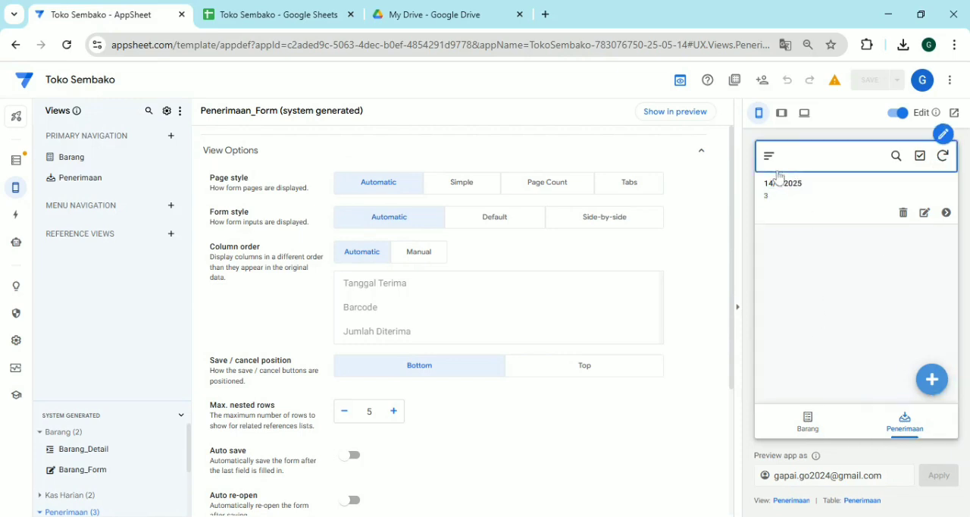
pyautogui.click(811, 441)
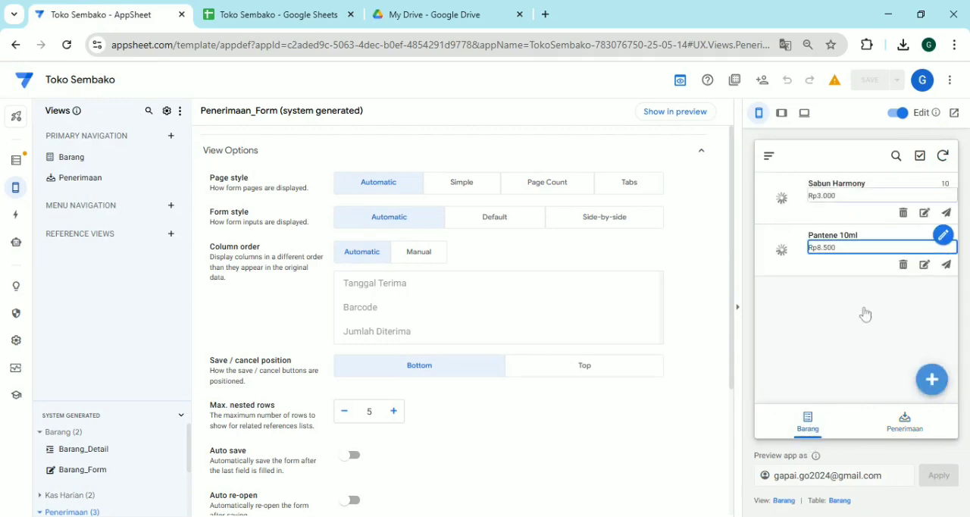
pyautogui.click(898, 114)
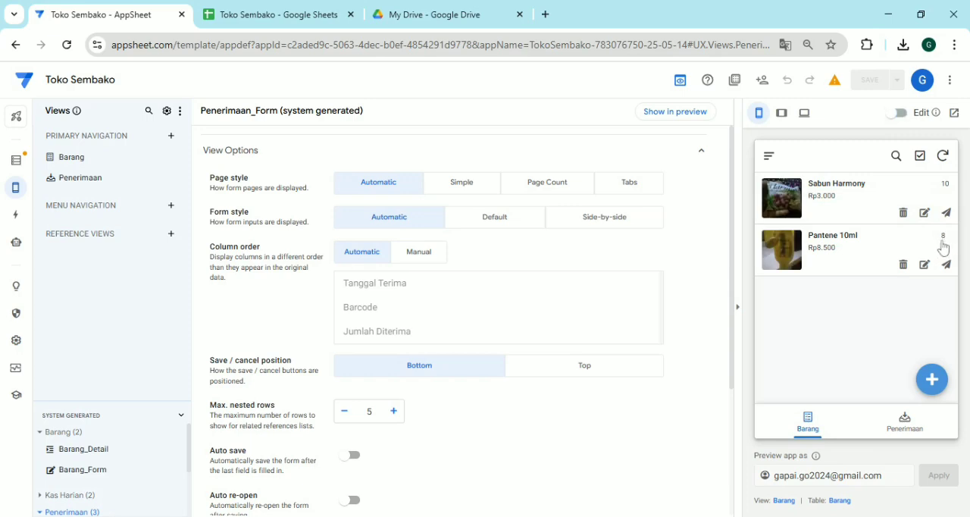
# Add another Penerimaan record for Pantene 10ml with Jumlah Diterima 5, and open the Barang view in the preview
pyautogui.click(907, 425)
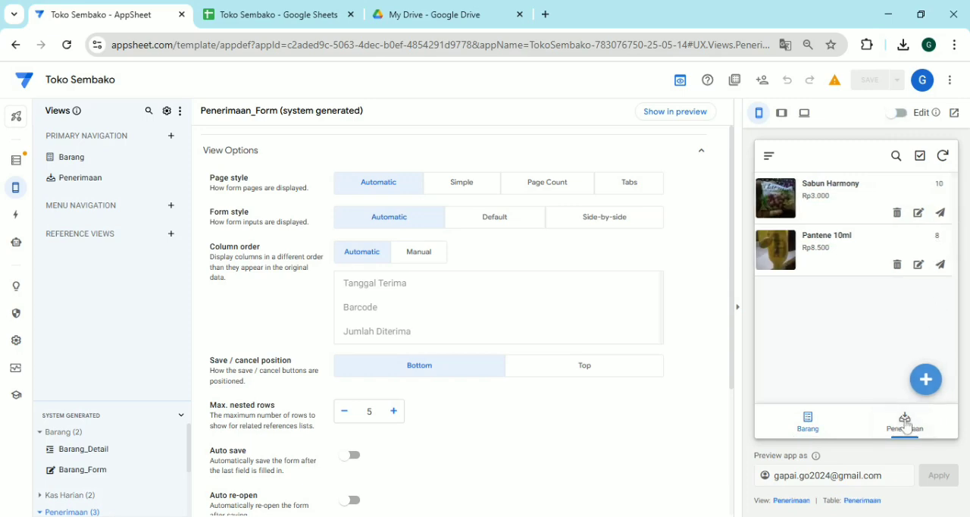
pyautogui.click(935, 379)
pyautogui.click(908, 277)
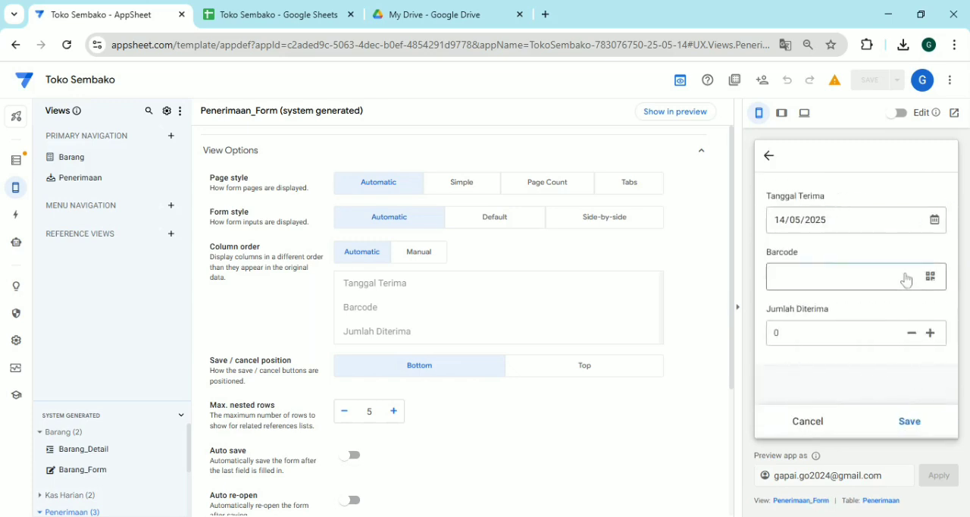
pyautogui.click(839, 247)
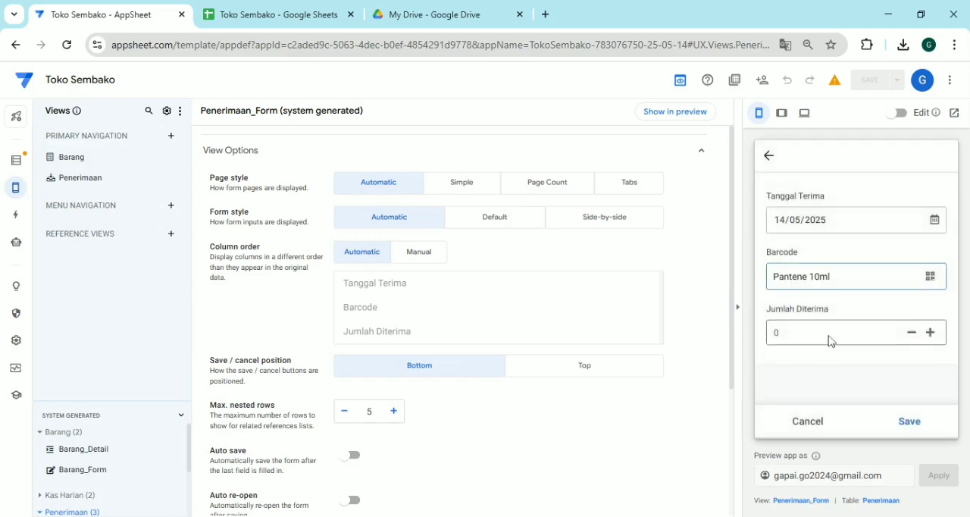
pyautogui.click(830, 337)
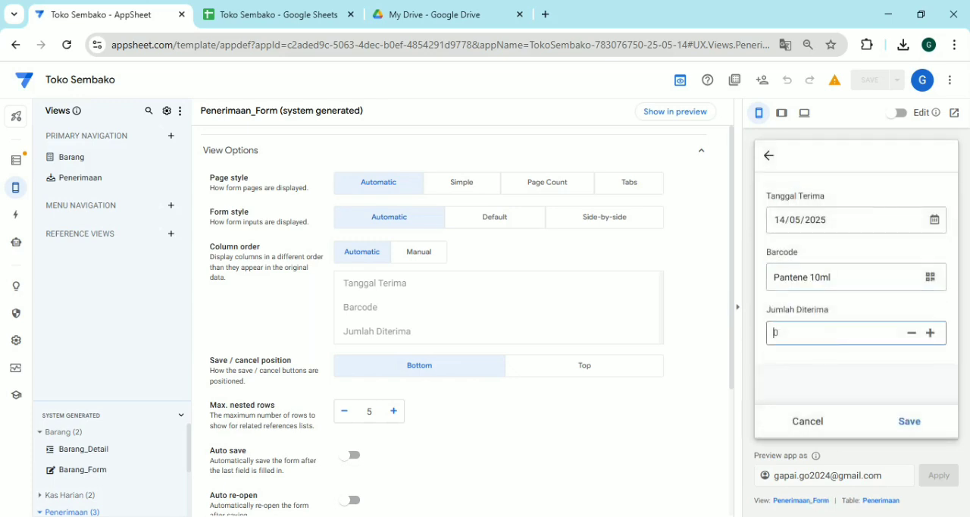
pyautogui.click(917, 423)
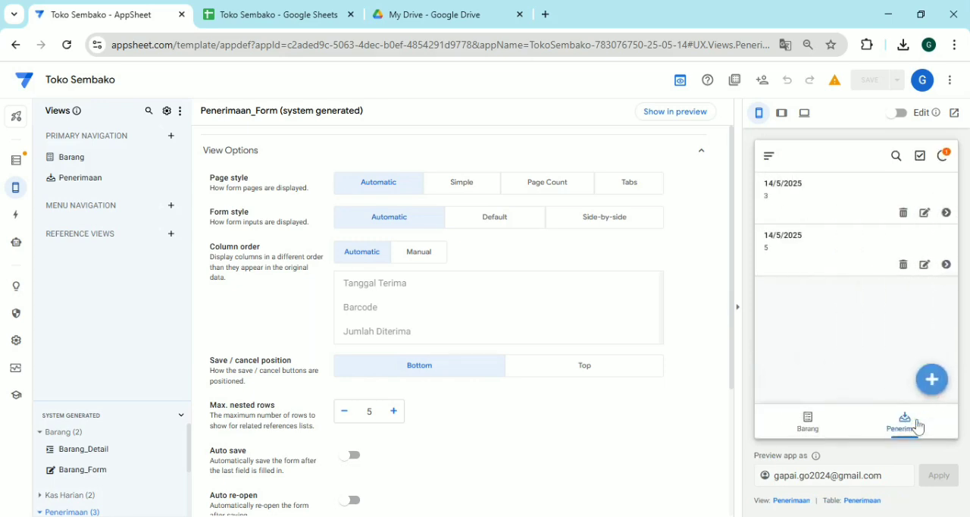
pyautogui.click(815, 431)
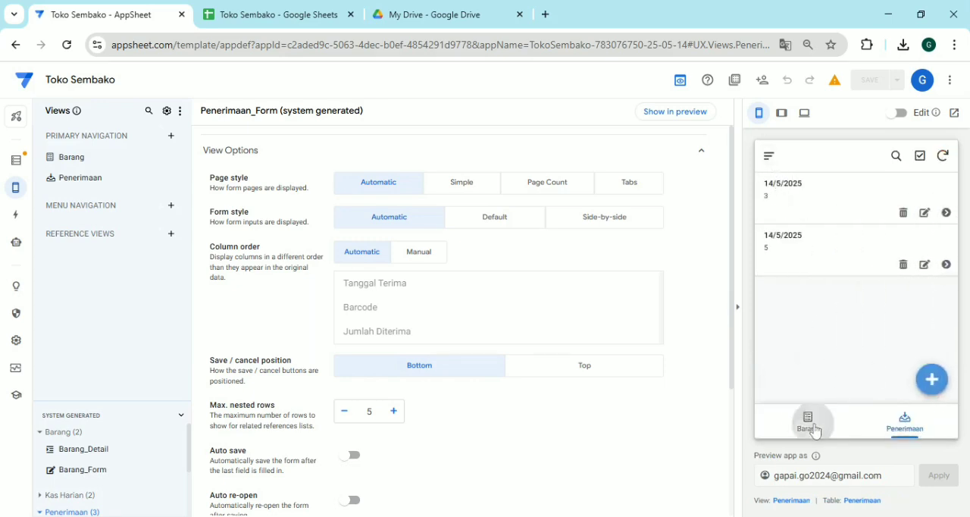